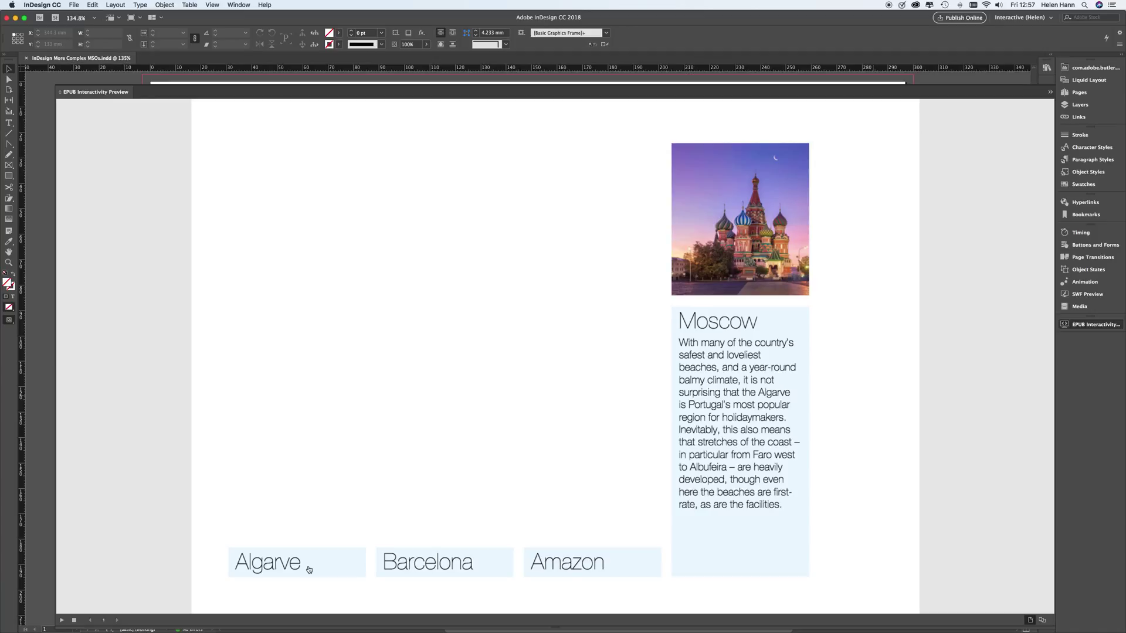
Test opening and closing the Algarve, Barcelona and Amazon panels in the interactivity preview, and close the preview.
left_click(309, 570)
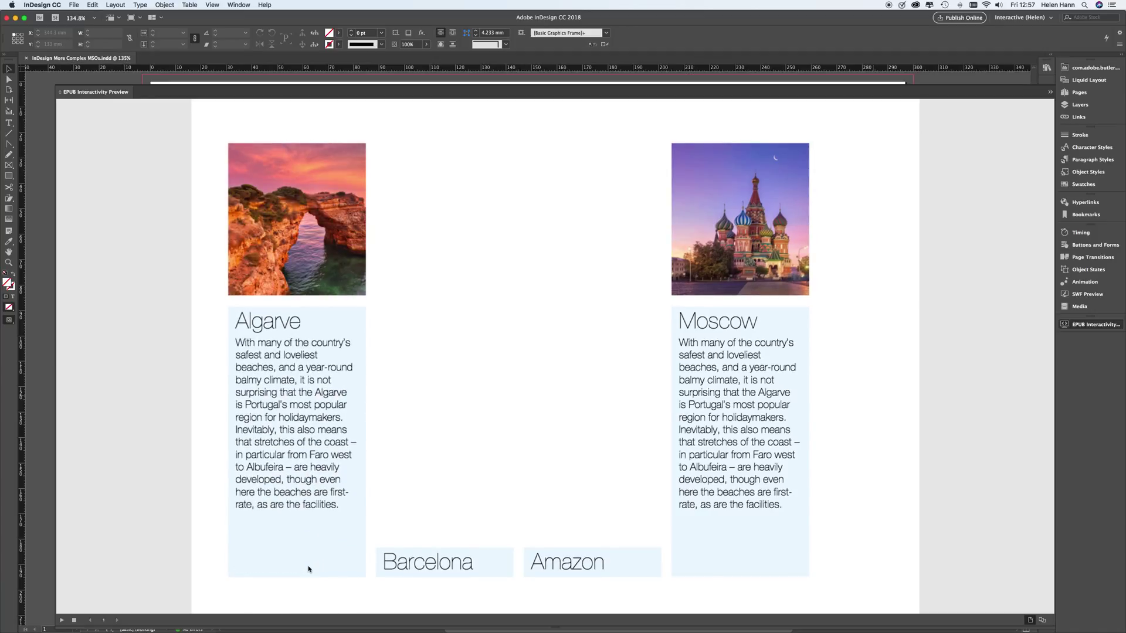
left_click(463, 563)
left_click(586, 569)
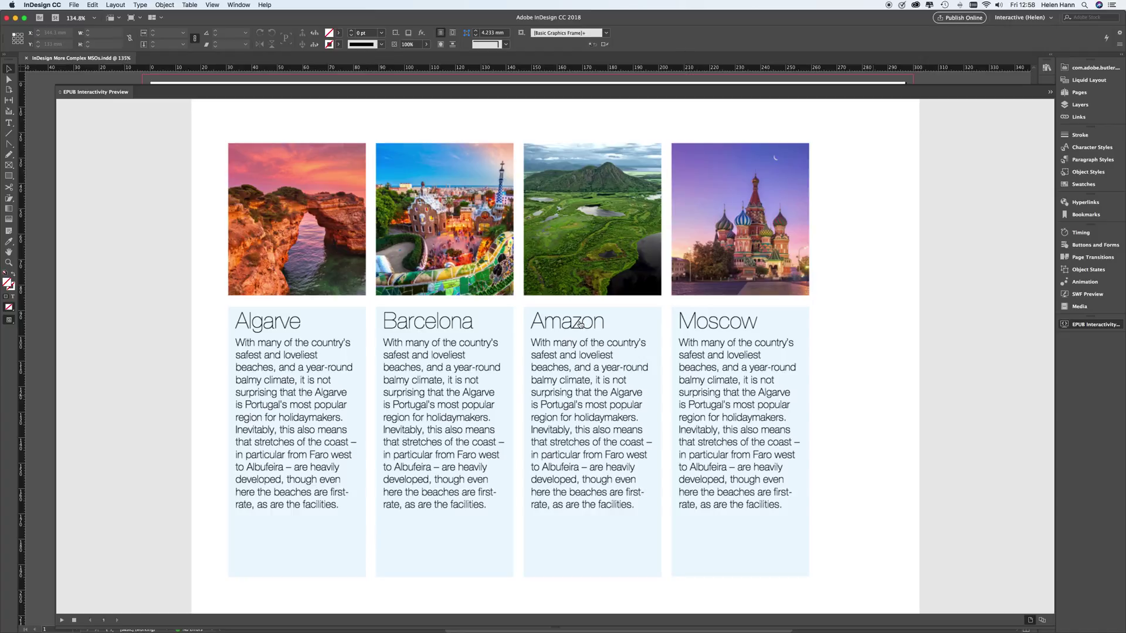
left_click(580, 323)
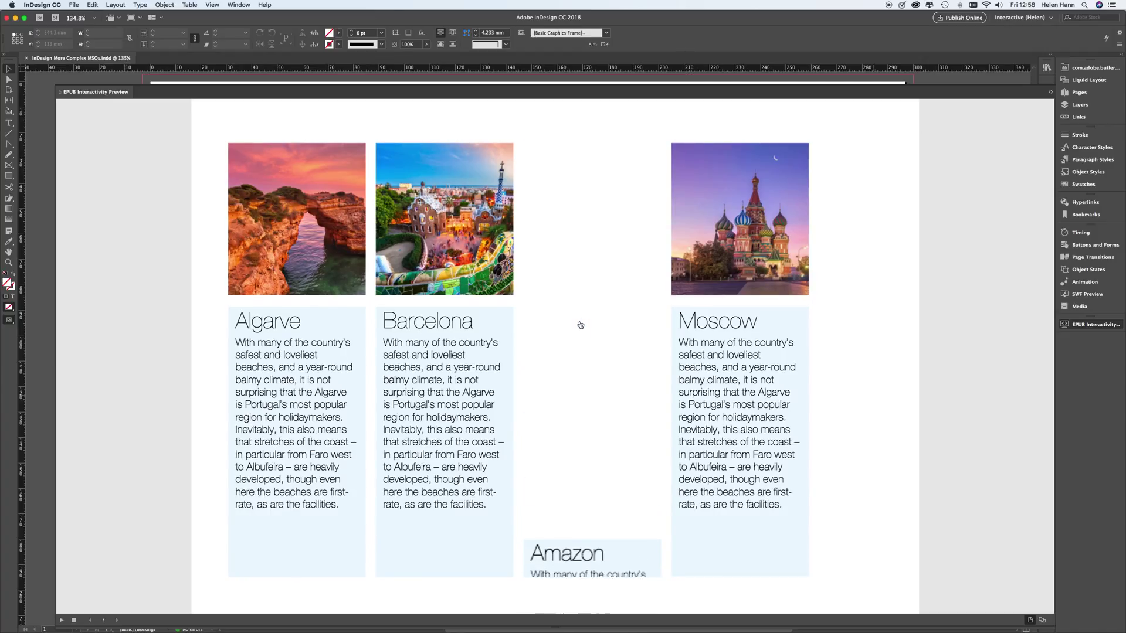
left_click(453, 326)
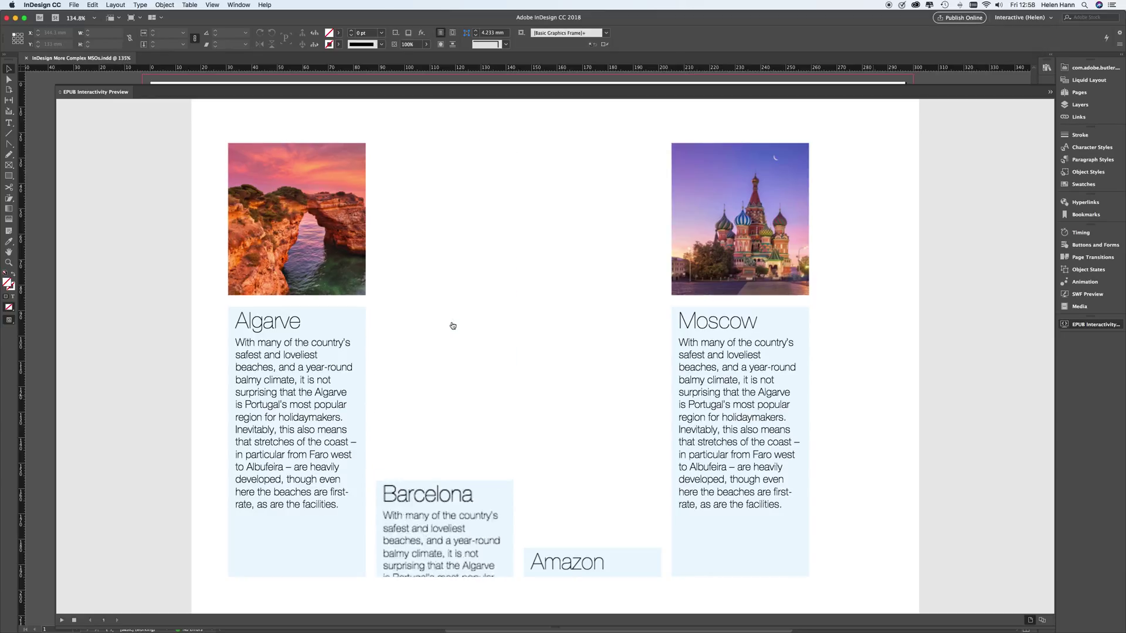
left_click(276, 329)
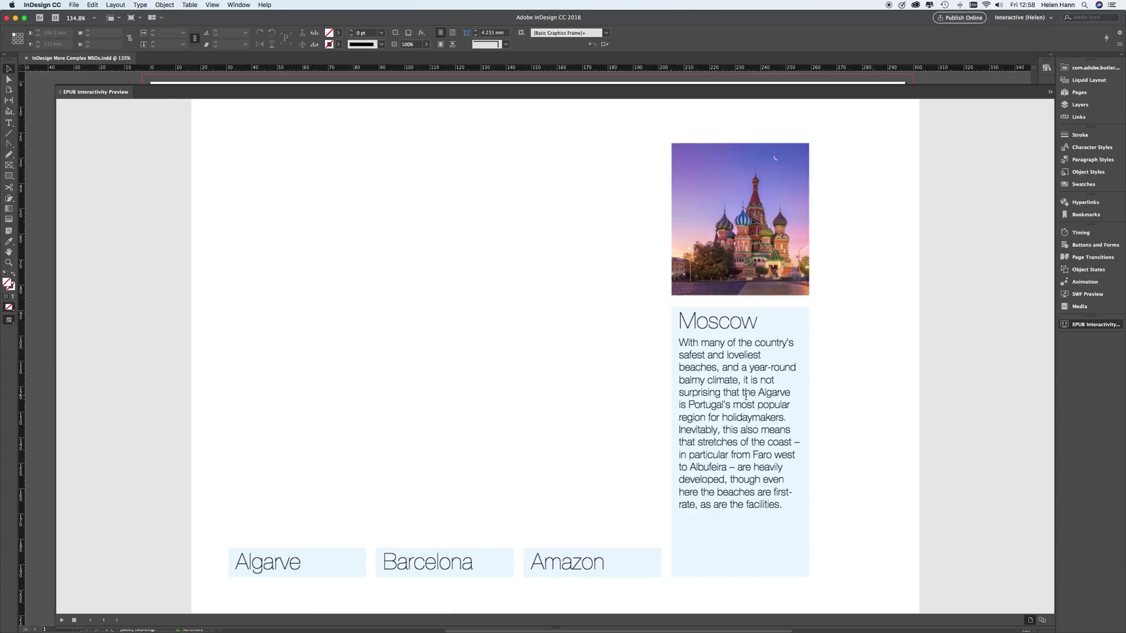
left_click(1066, 326)
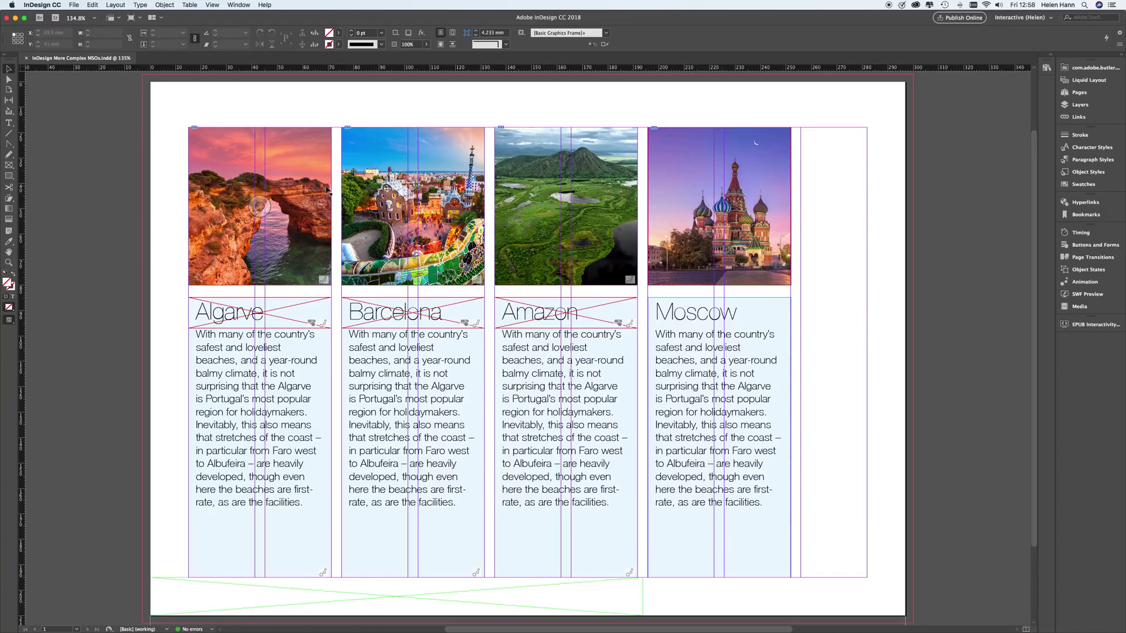
Draw an empty rectangle frame about 56.2 mm wide and 12.2 mm high over the Moscow heading.
left_click(8, 165)
left_click_drag(647, 300, 791, 332)
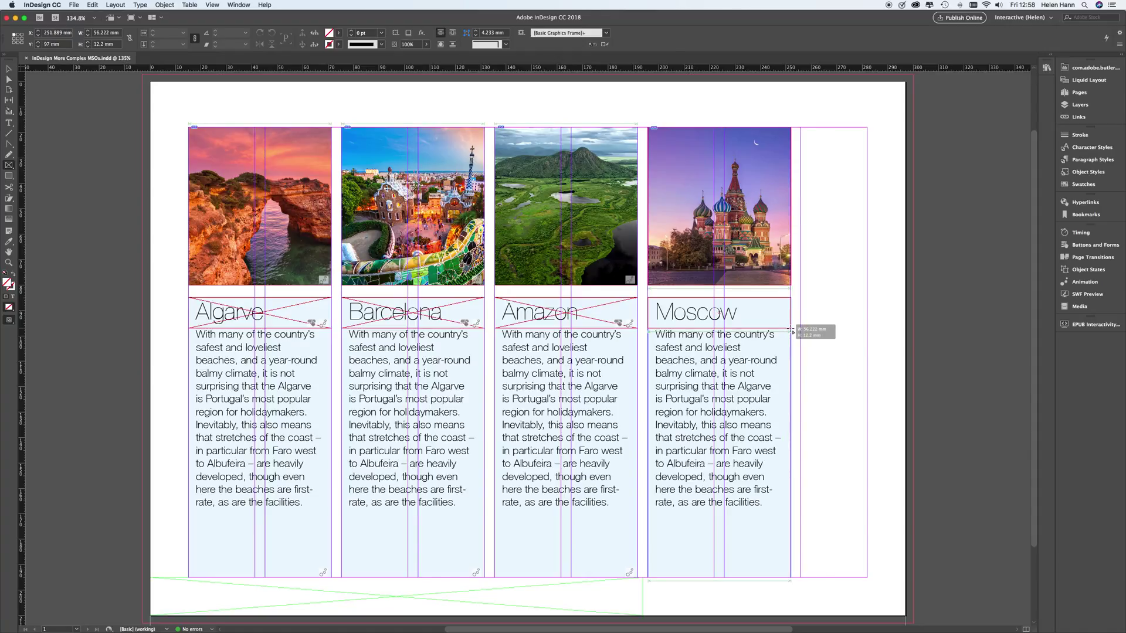
left_click_drag(793, 332, 793, 332)
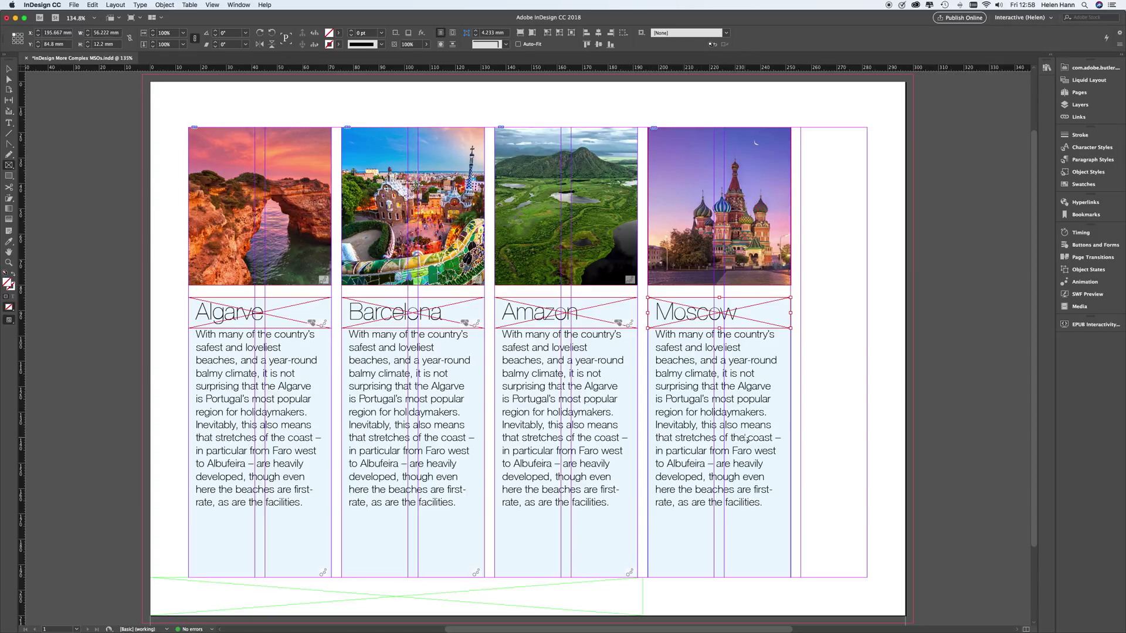
Group the new rectangle frame with the Moscow text frame.
left_click(9, 69)
left_click(778, 498)
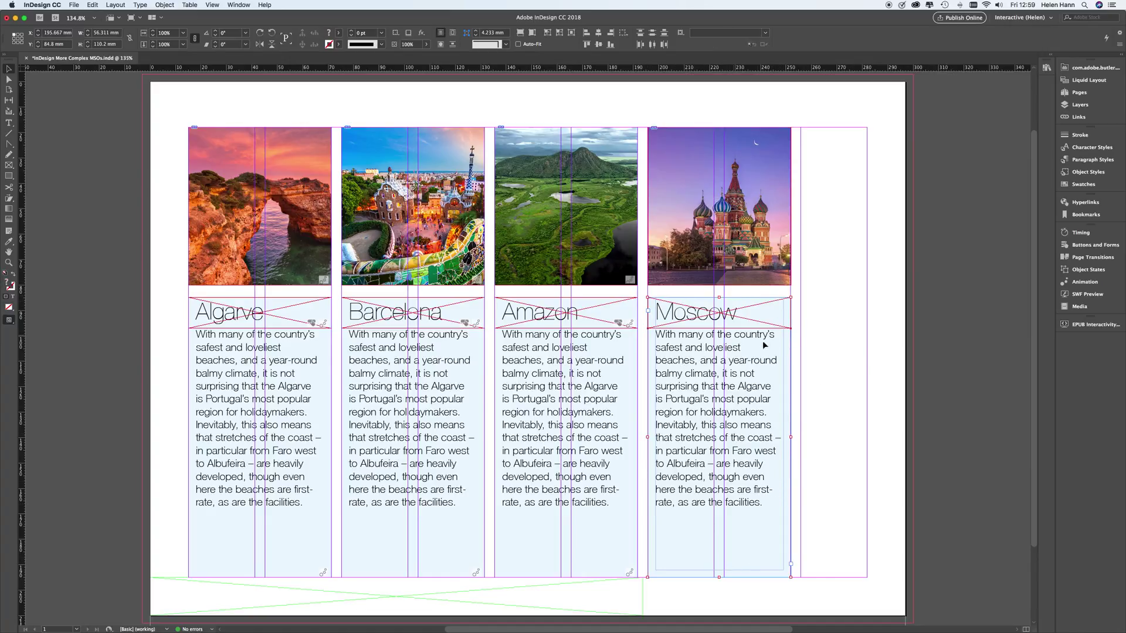
right_click(765, 414)
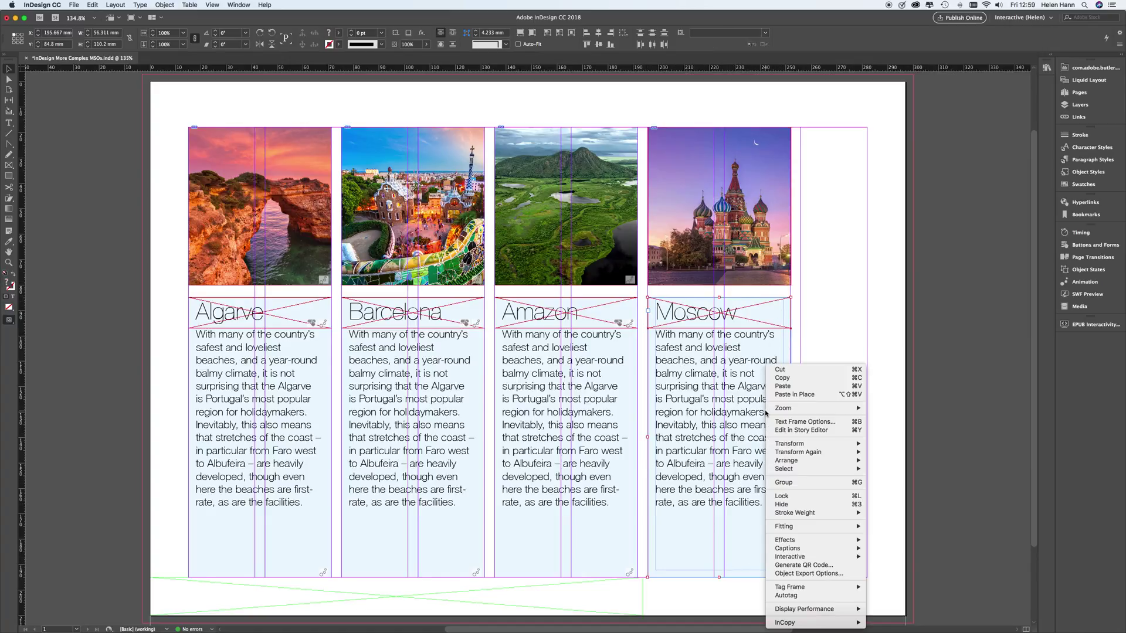
left_click(788, 486)
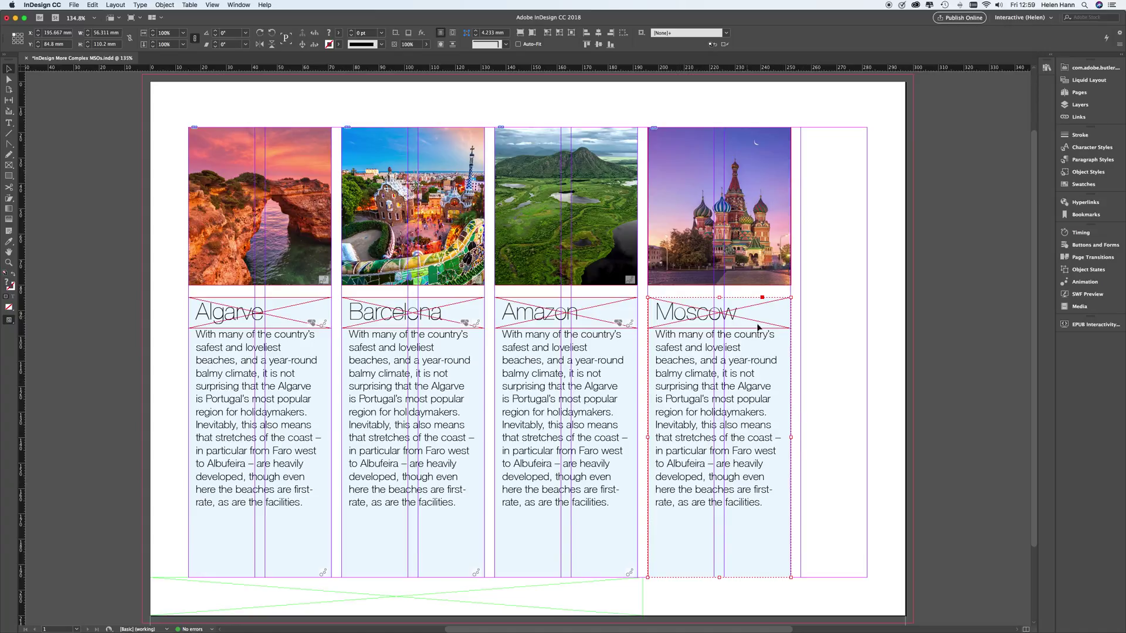
Copy the Moscow group and paste it in place twice, making three stacked groups on the MSOs layer.
left_click(1080, 106)
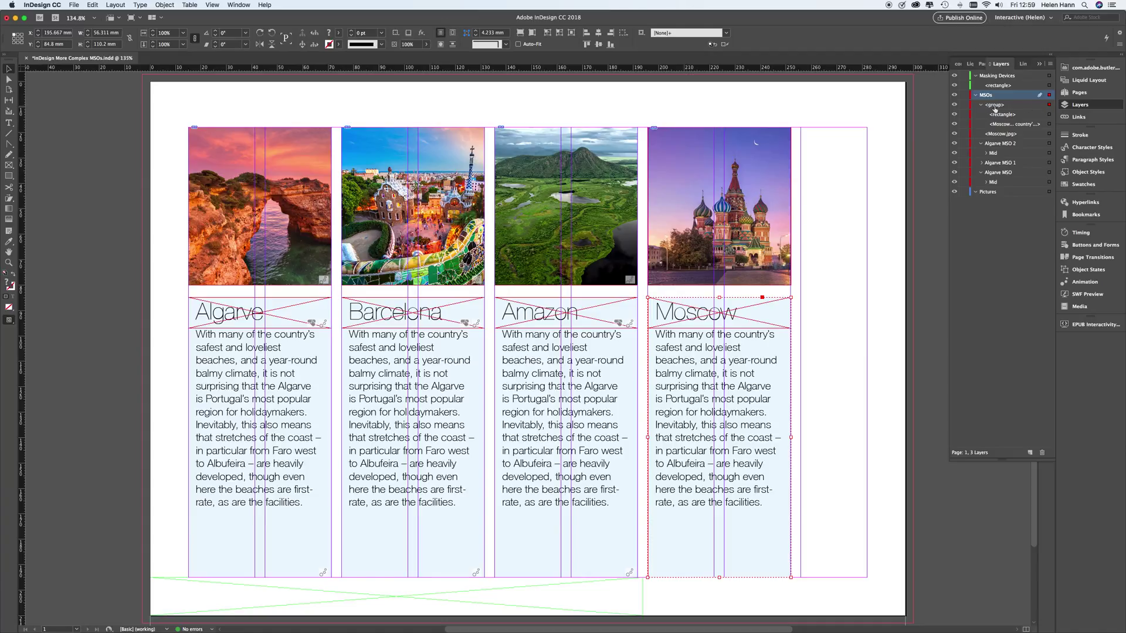
left_click(1035, 108)
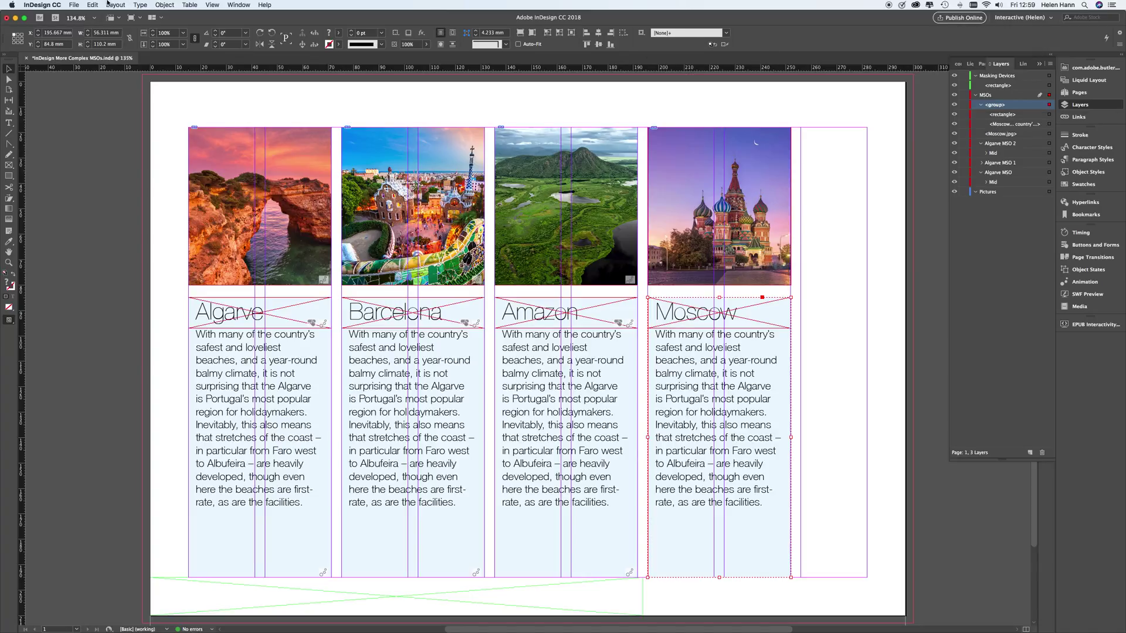
left_click(96, 5)
left_click(99, 45)
left_click(93, 4)
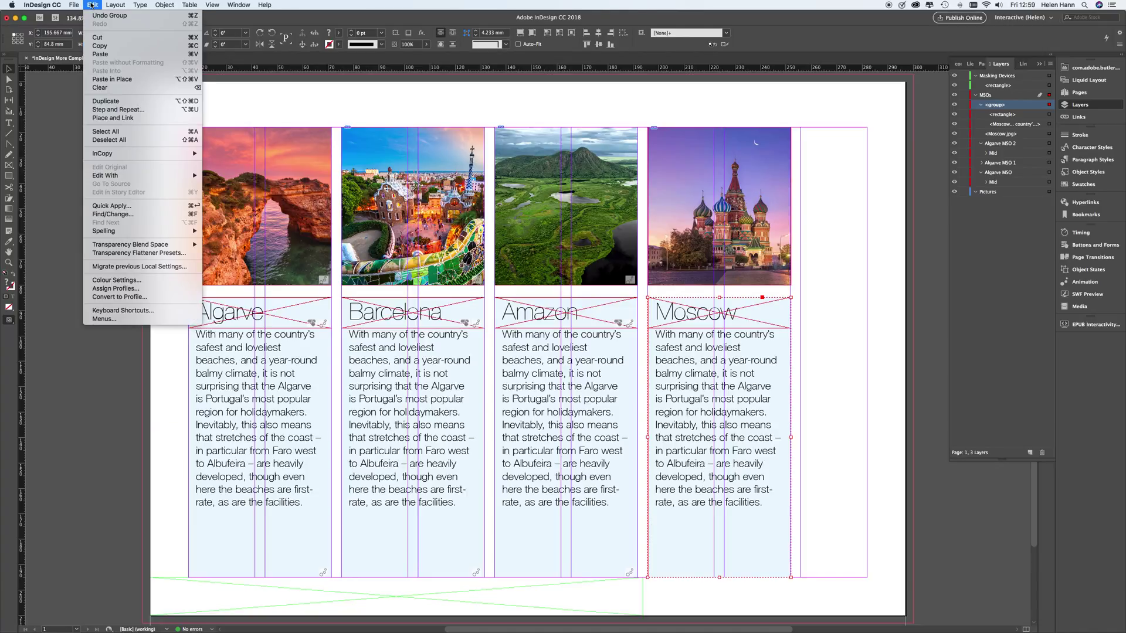
left_click(112, 79)
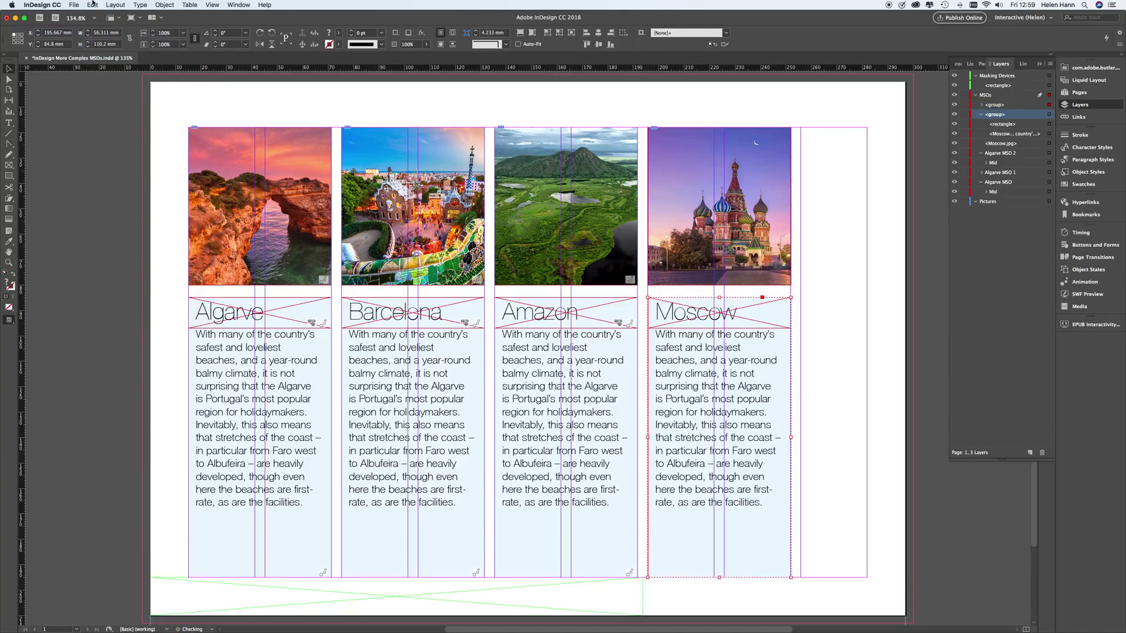
left_click(93, 5)
left_click(99, 80)
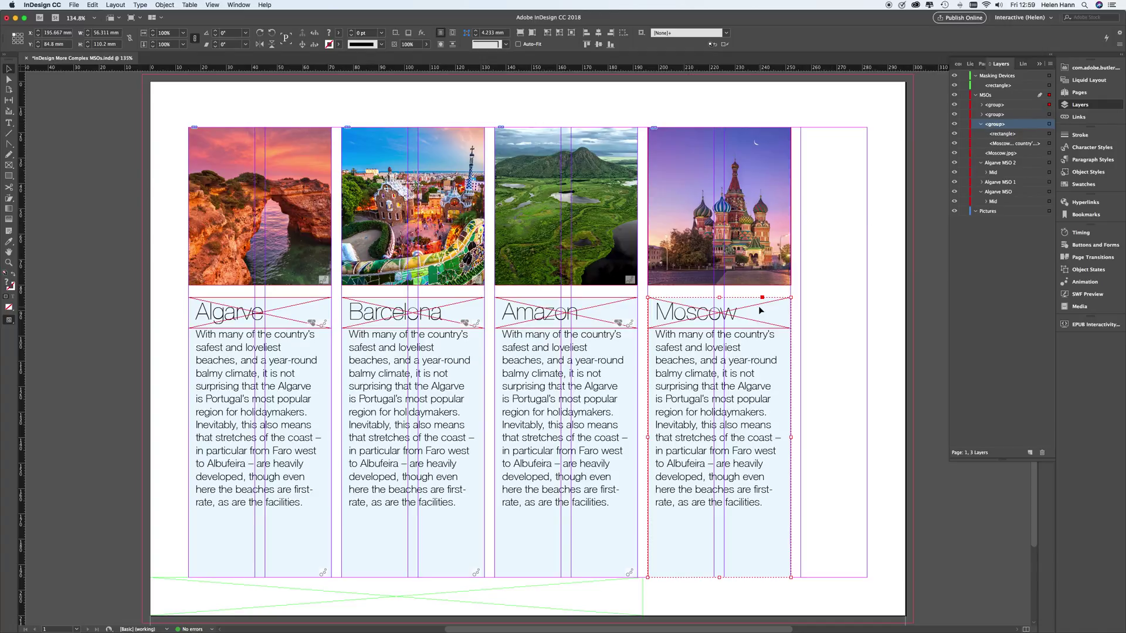
Select two of the three stacked Moscow groups and move them straight down to a Y position of about 182.8 mm.
left_click(1049, 115, "shift")
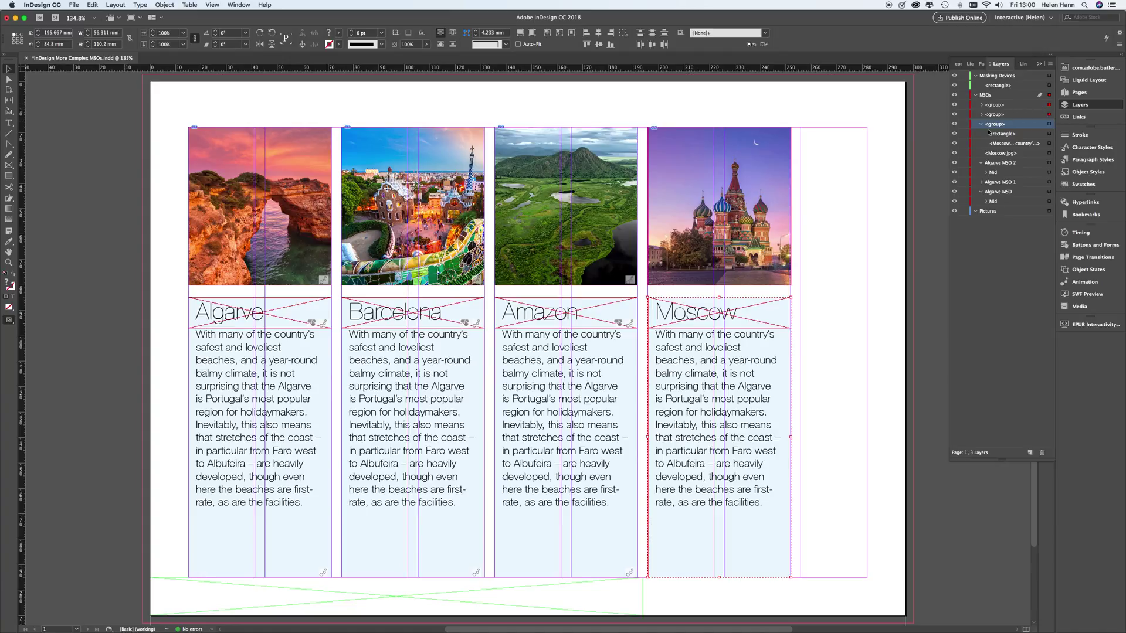
left_click_drag(742, 307, 729, 557)
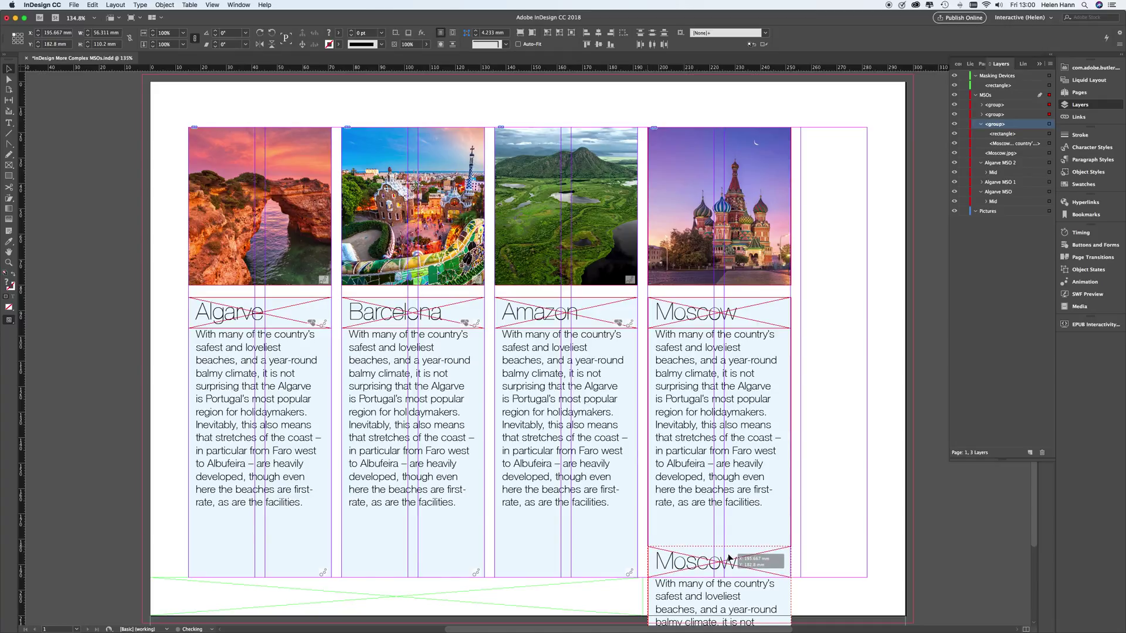
left_click_drag(728, 557, 729, 558)
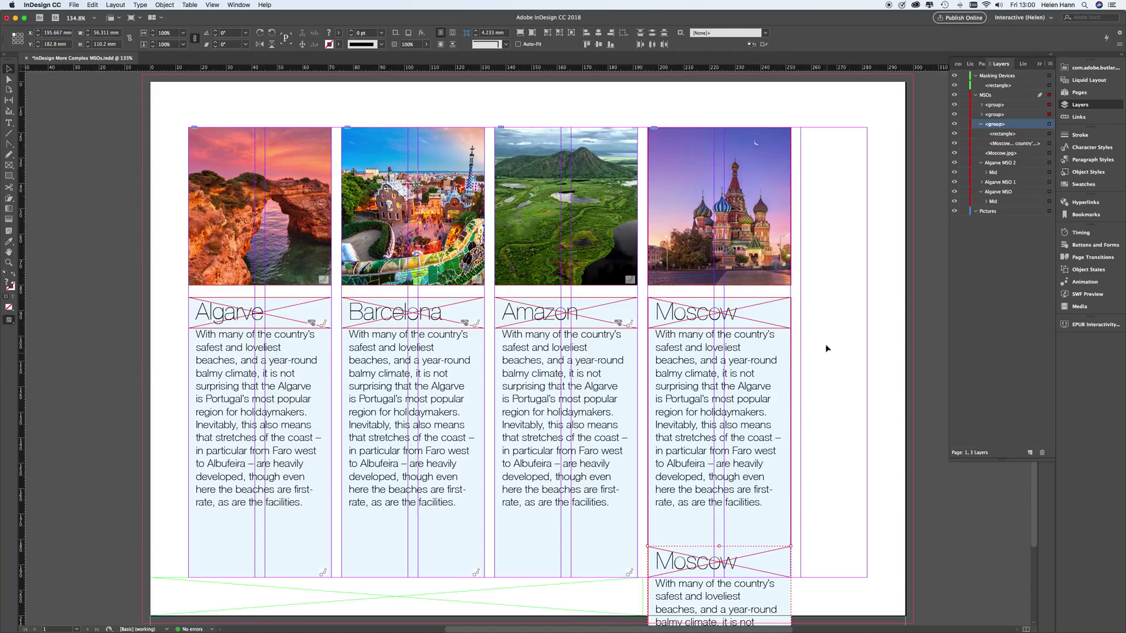
Convert all three Moscow groups into one multi-state object and name it Moscow MSO.
left_click(1049, 125, "shift")
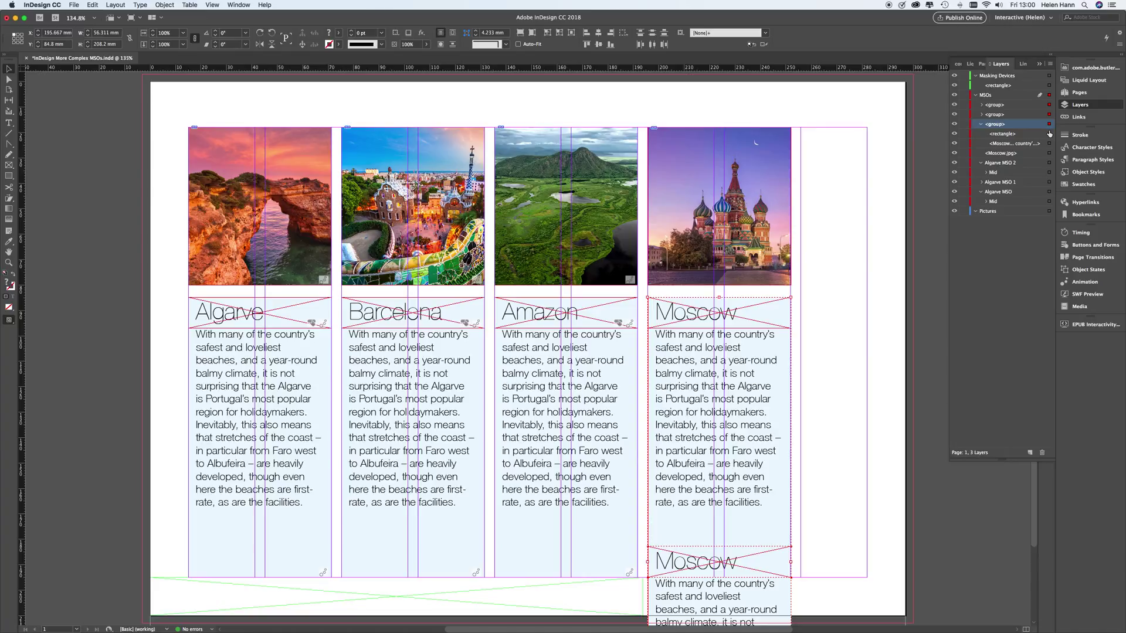
left_click(1084, 273)
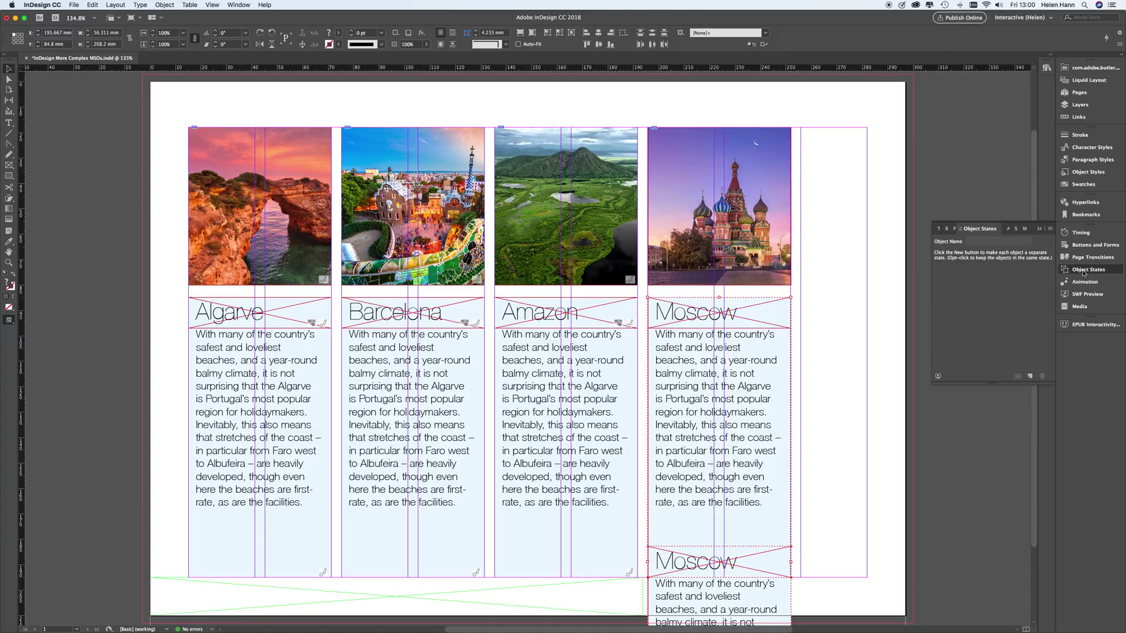
left_click(1051, 229)
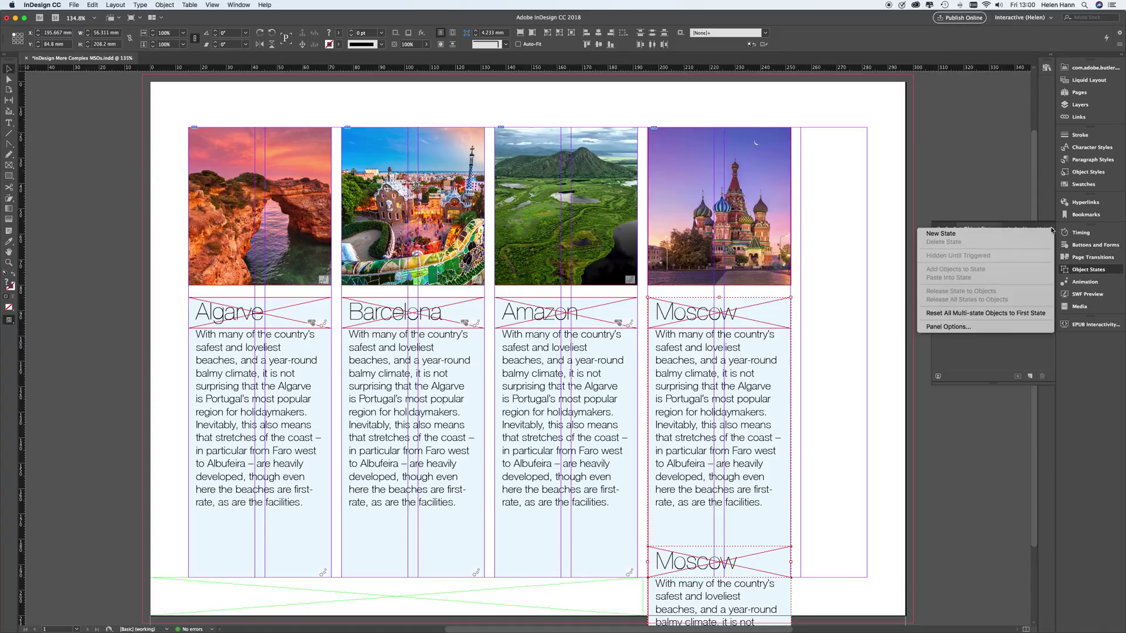
left_click(989, 234)
left_click(985, 241)
triple_click(984, 240)
type("Moscow MSO")
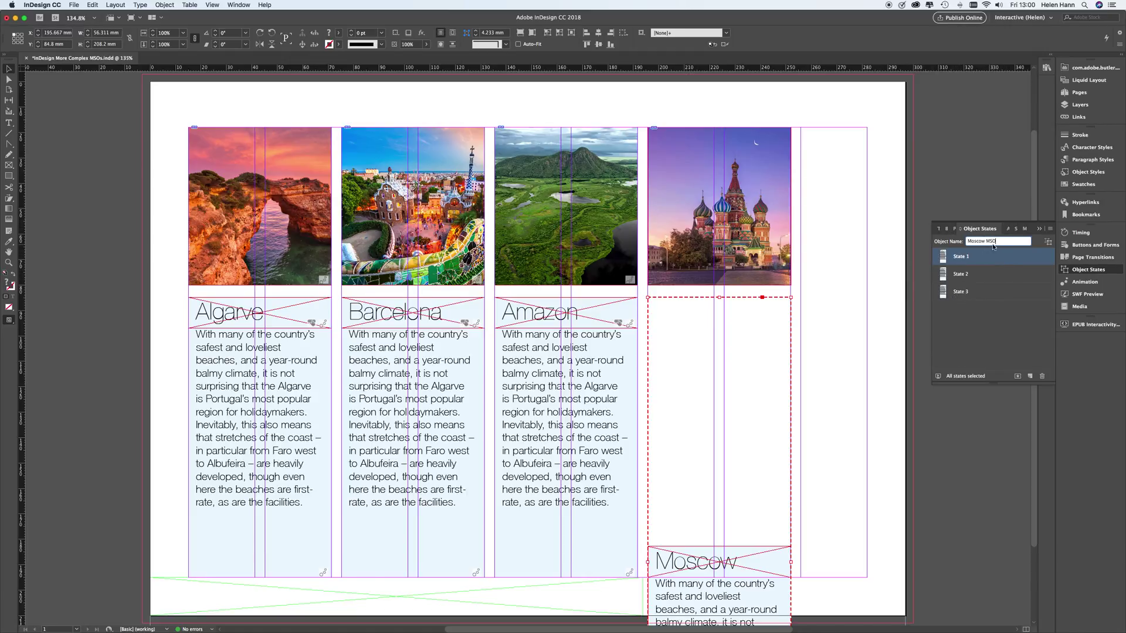
Rename the Moscow MSO's State 1 as Start, State 2 as End and State 3 as Middle.
left_click(961, 259)
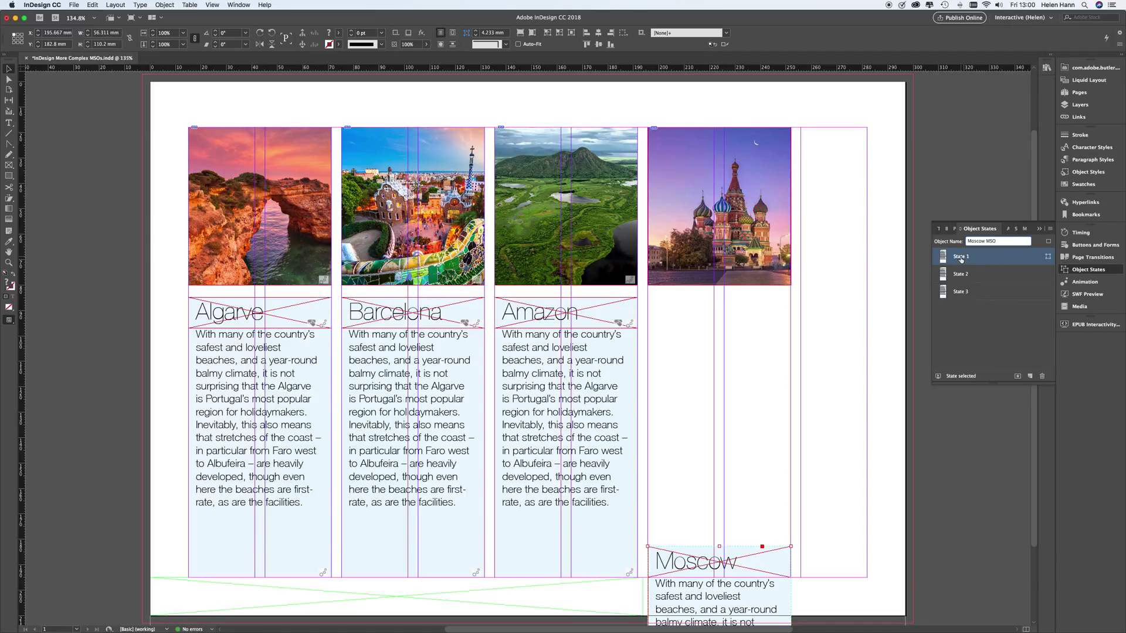
double_click(961, 259)
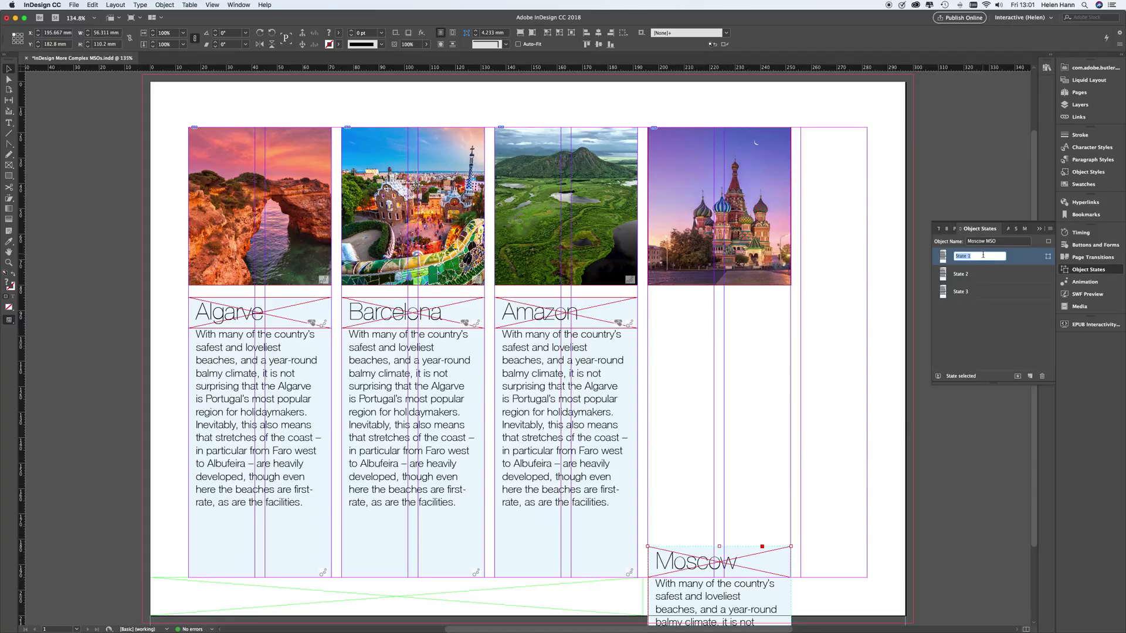
type("Star")
double_click(961, 274)
type("End")
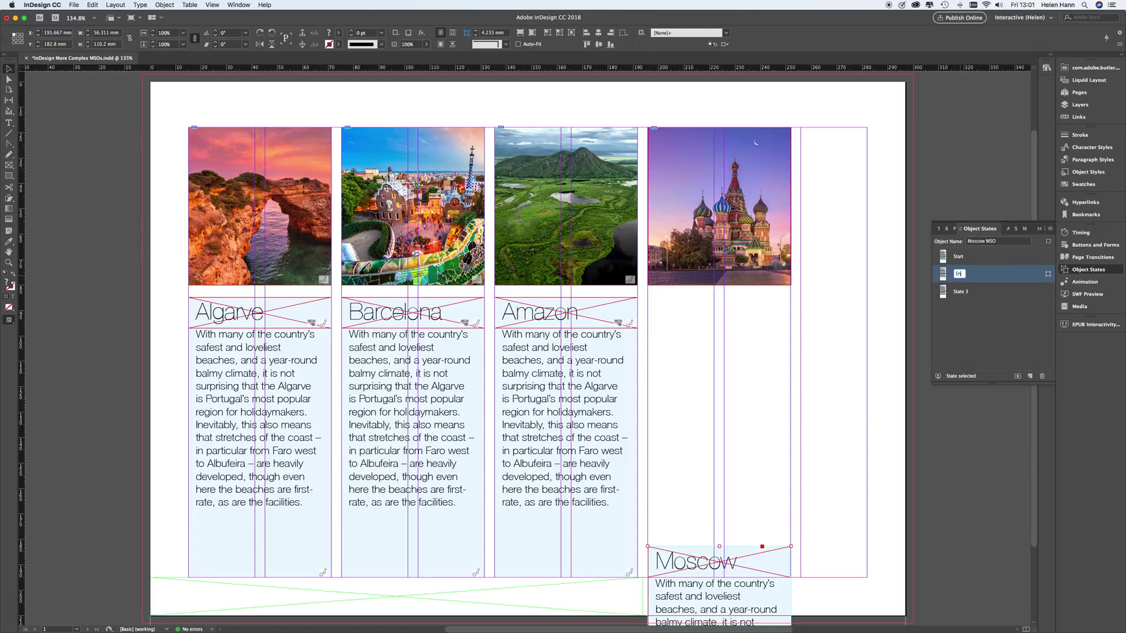
left_click(961, 293)
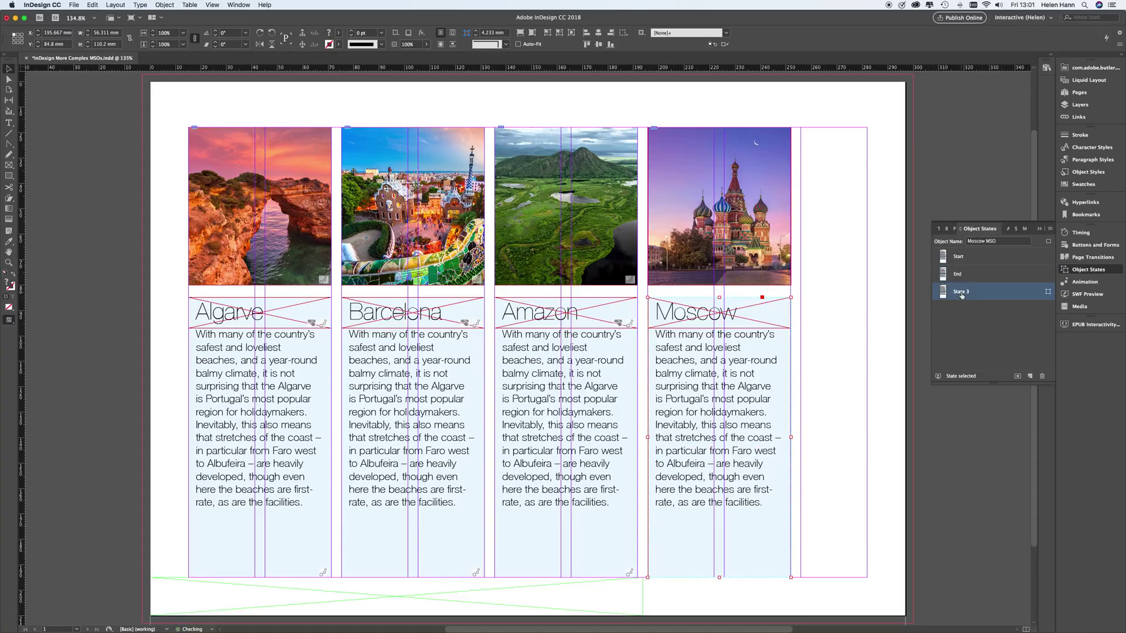
double_click(961, 292)
type("Middle")
Make the heading rectangle in the Moscow MSO's Start state a button with a Go To State action targeting the Middle state.
left_click(978, 259)
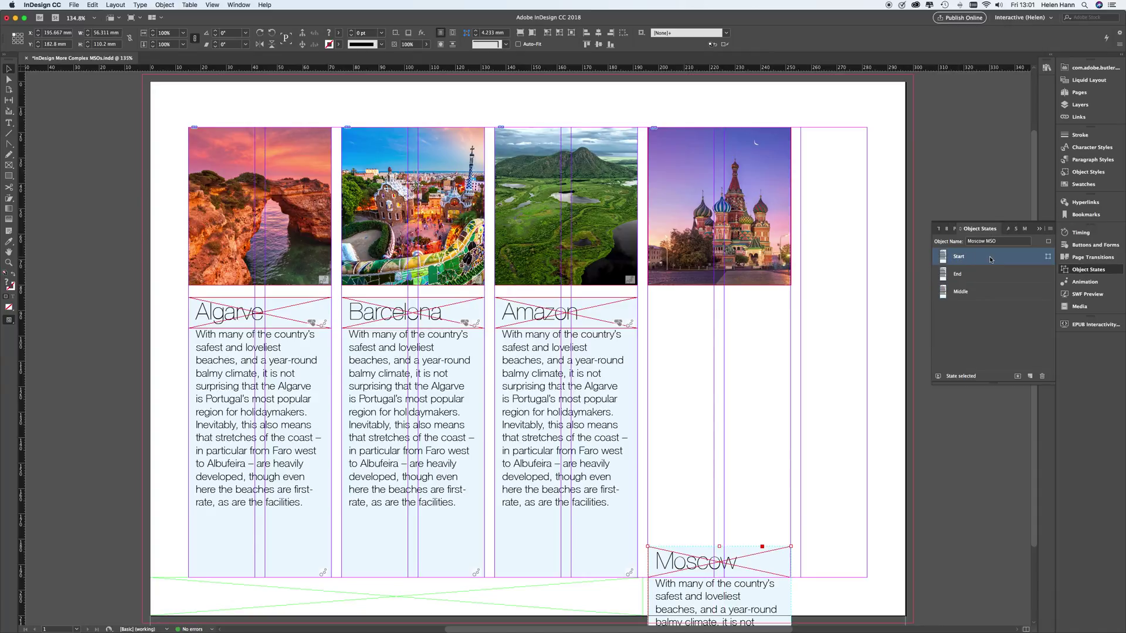
left_click(1081, 105)
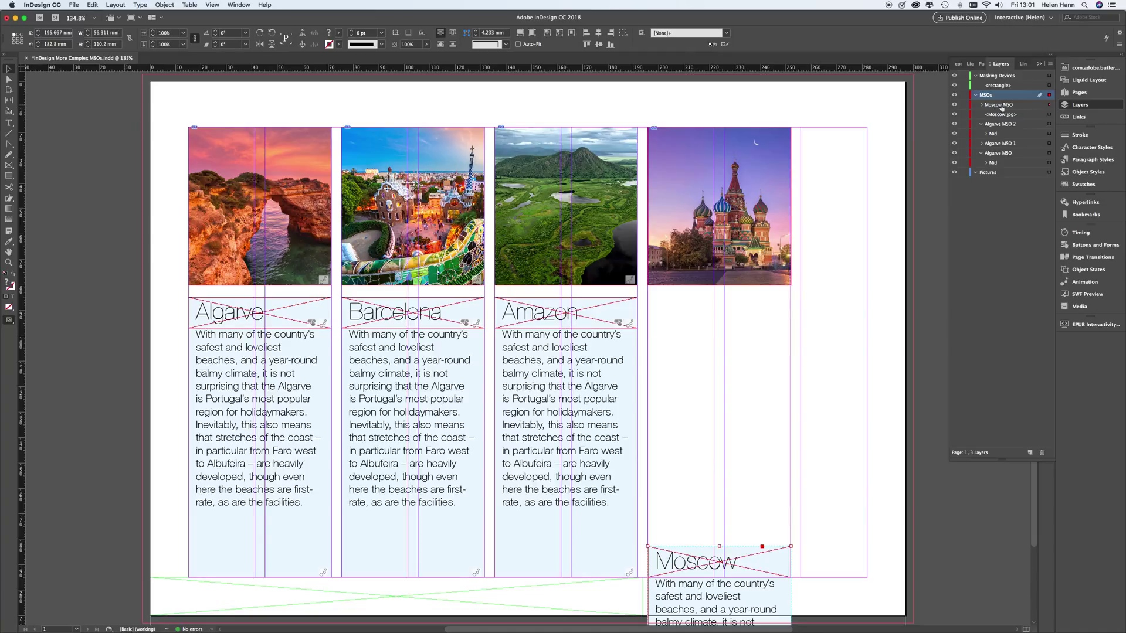
left_click(983, 105)
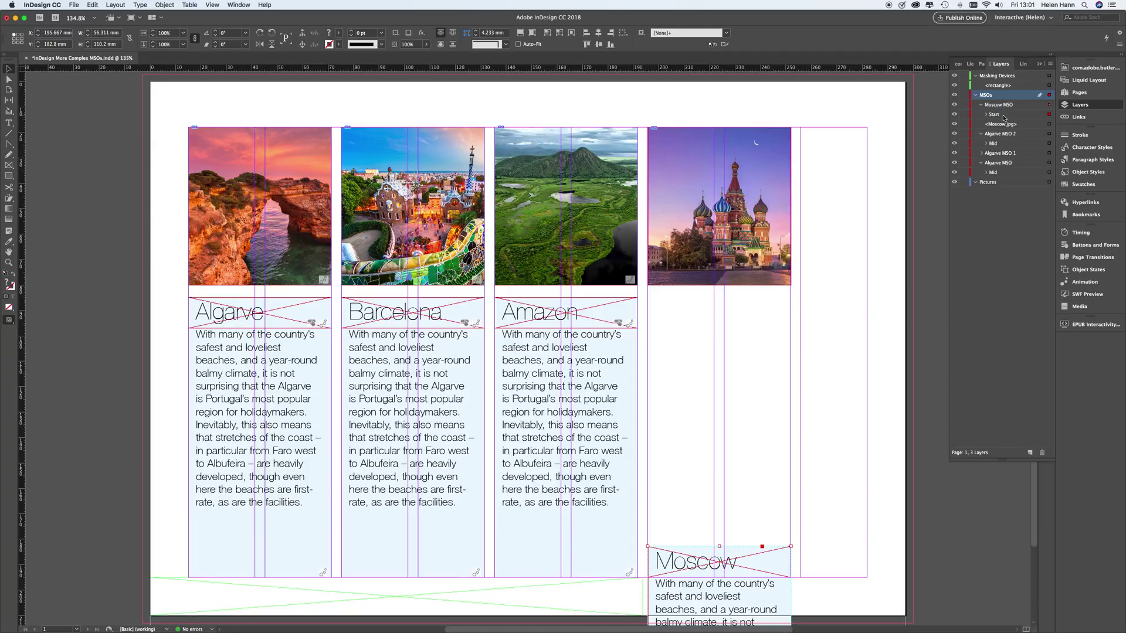
left_click(988, 116)
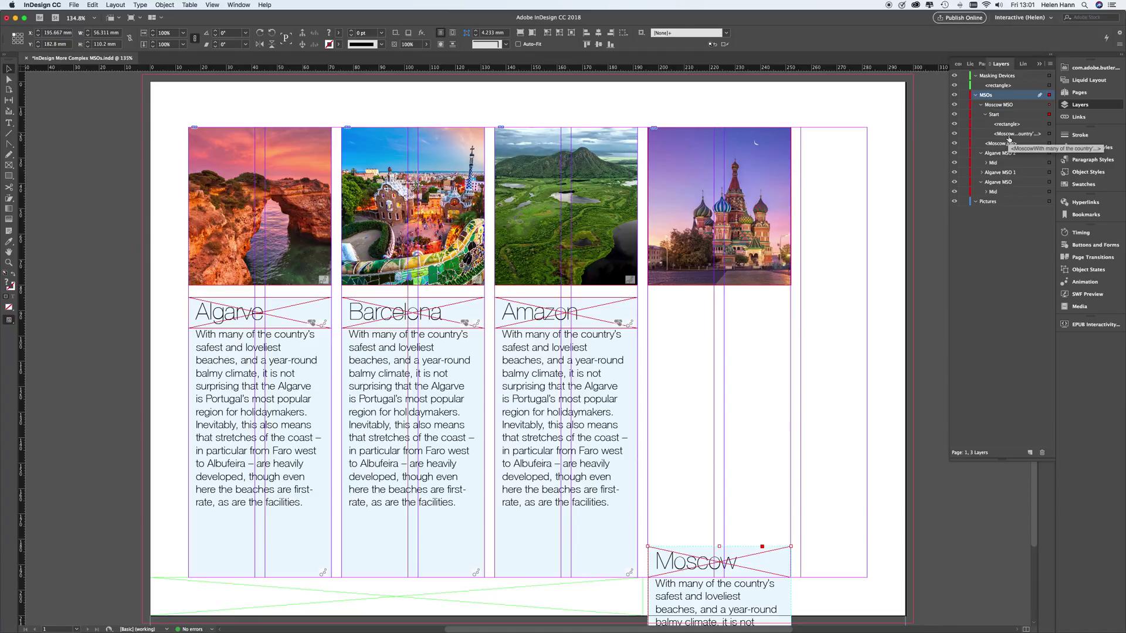
left_click(1049, 124)
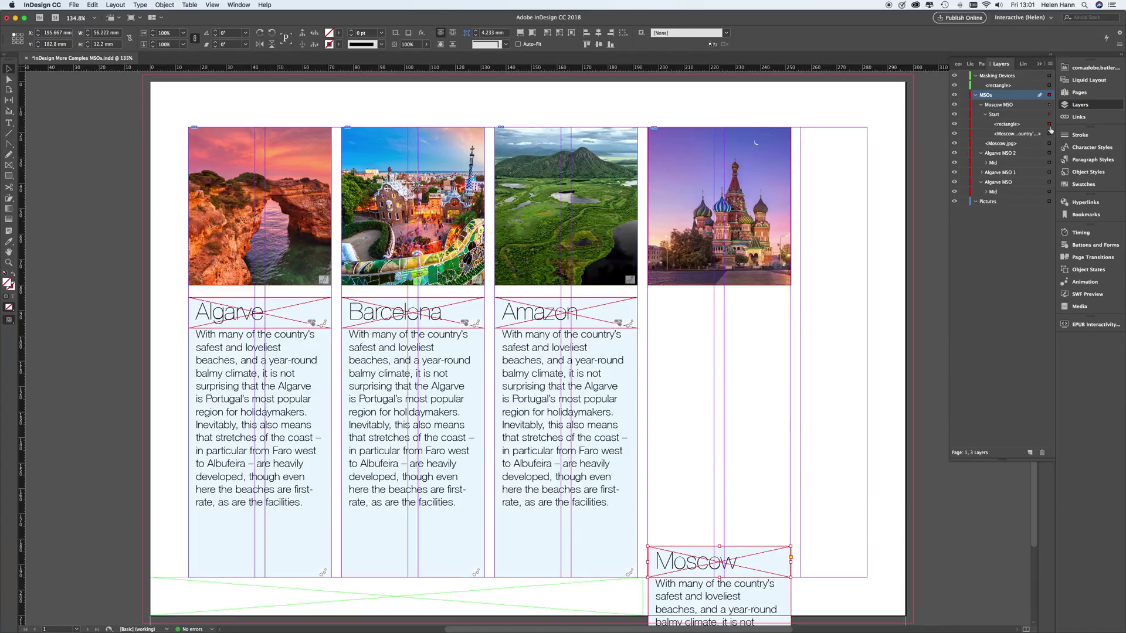
left_click(1049, 134, "shift")
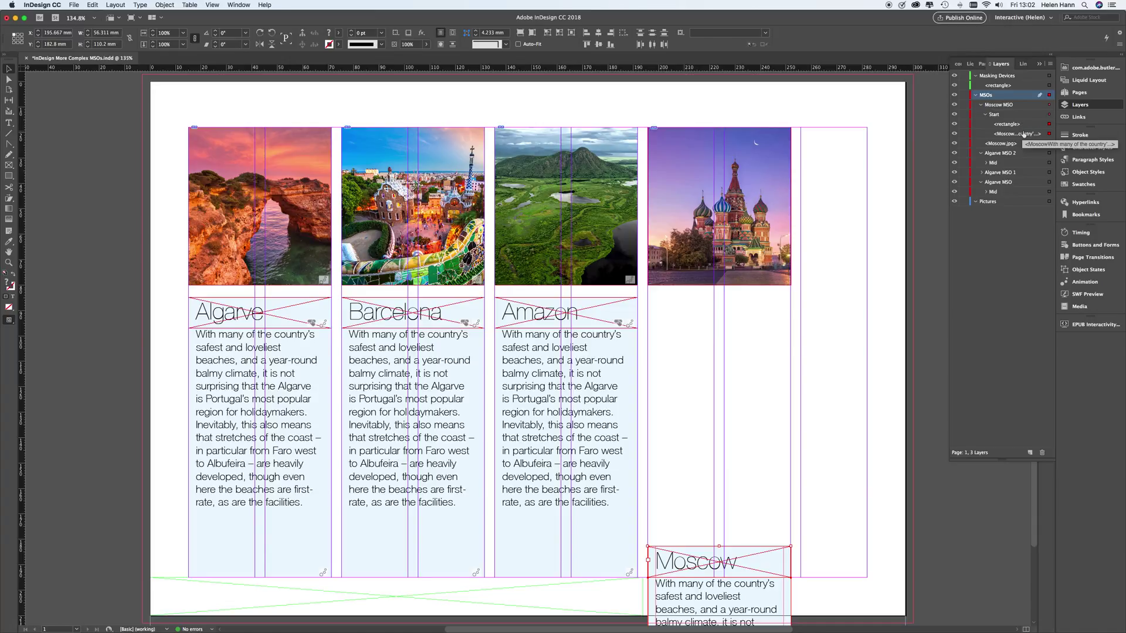
left_click(1040, 125)
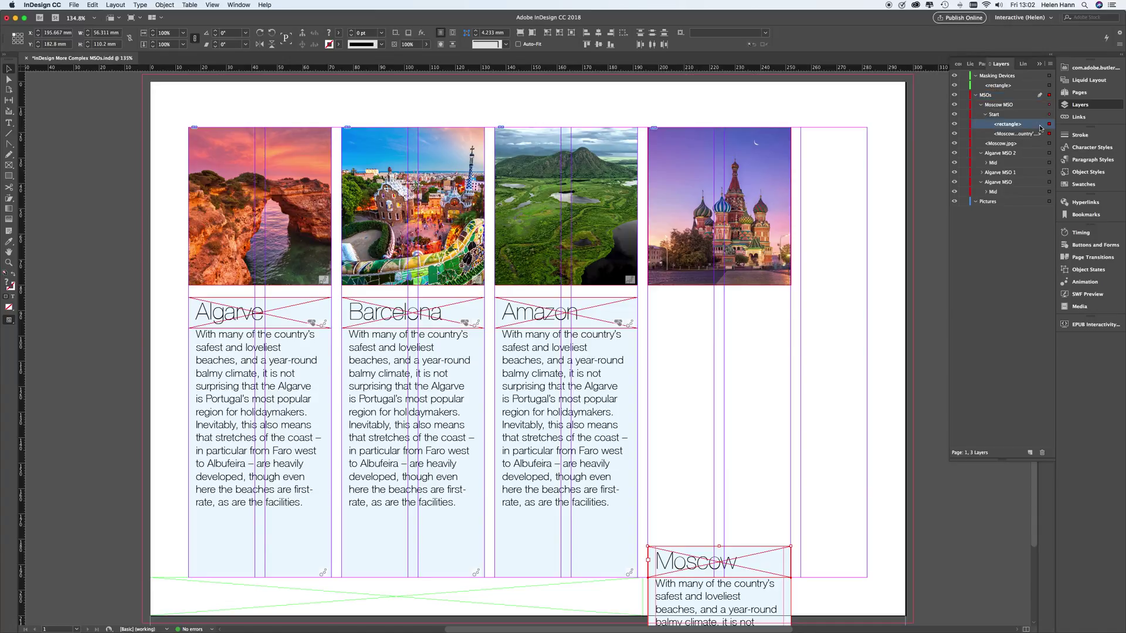
left_click(1050, 125)
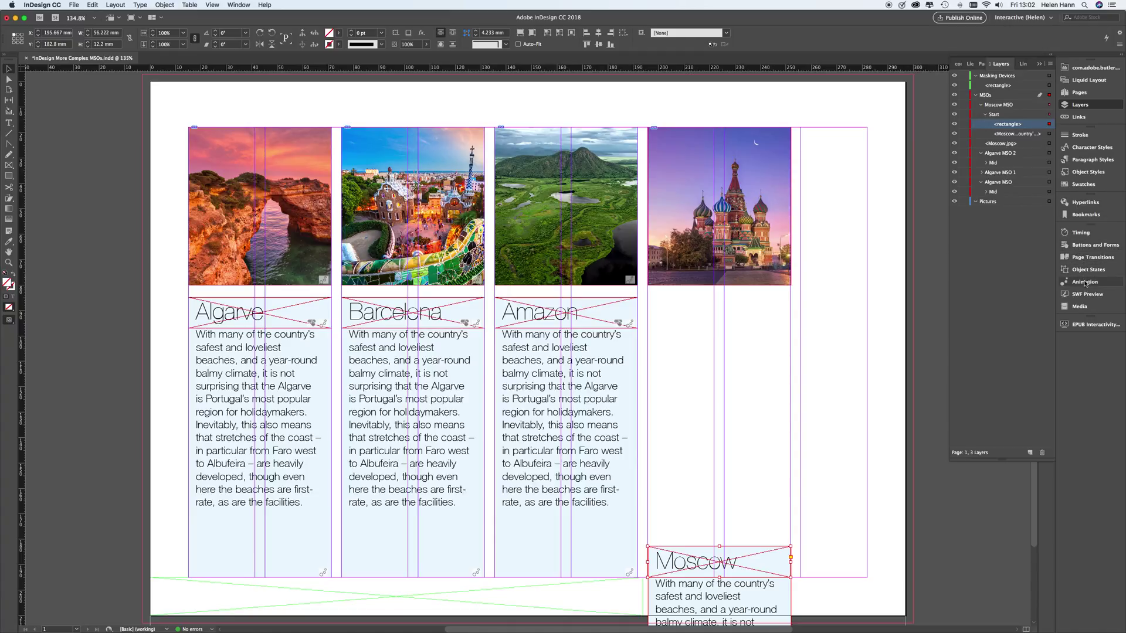
left_click(1085, 246)
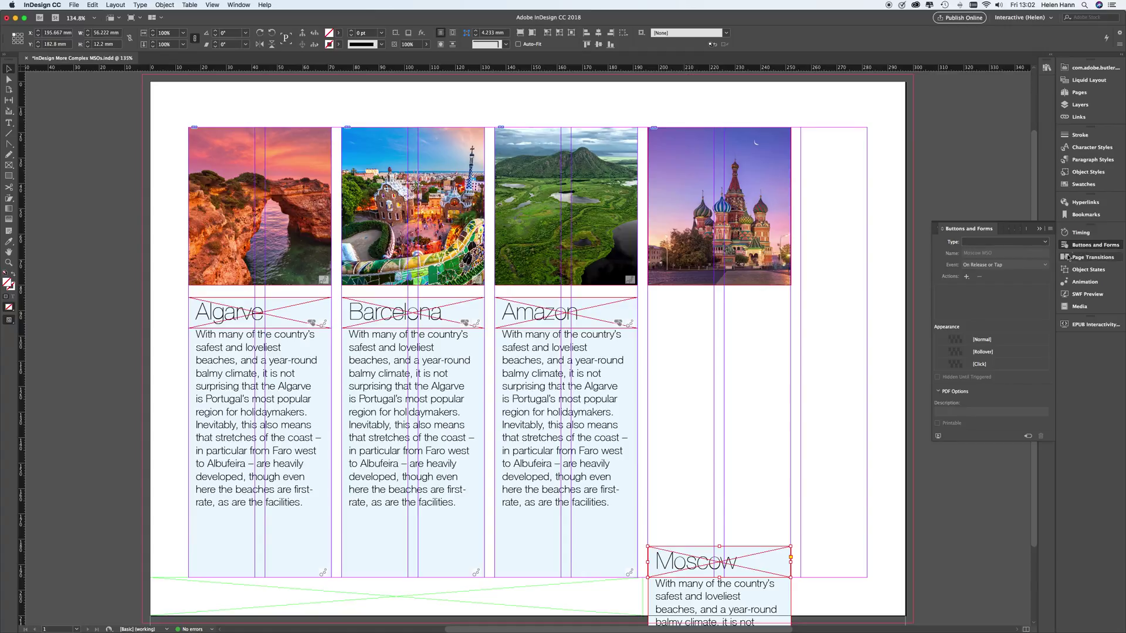
left_click(966, 277)
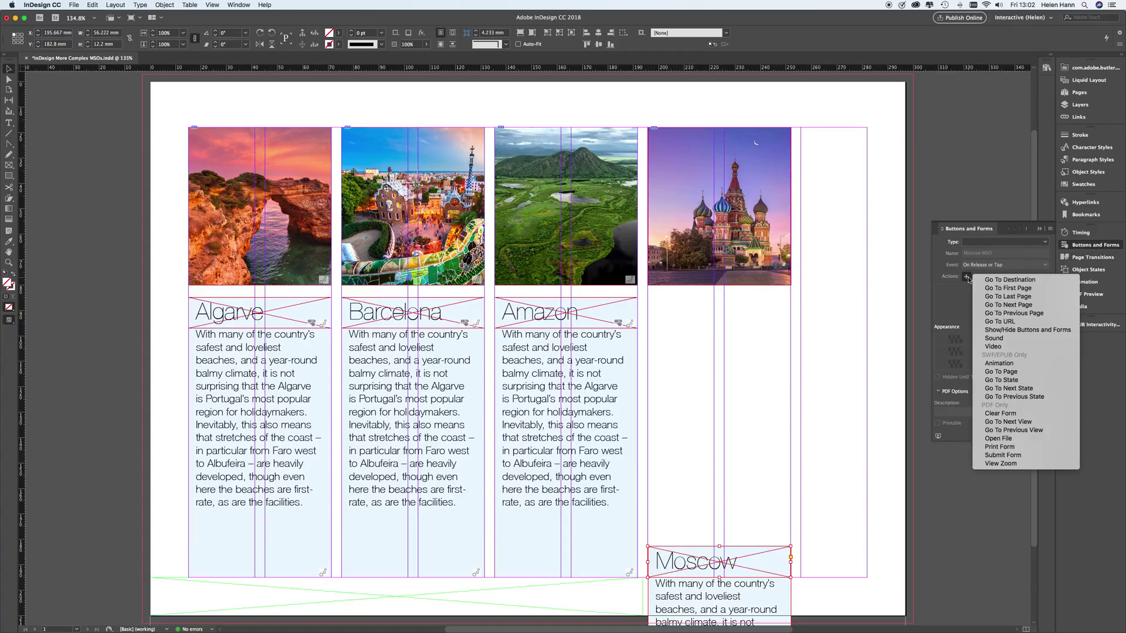
left_click(1007, 381)
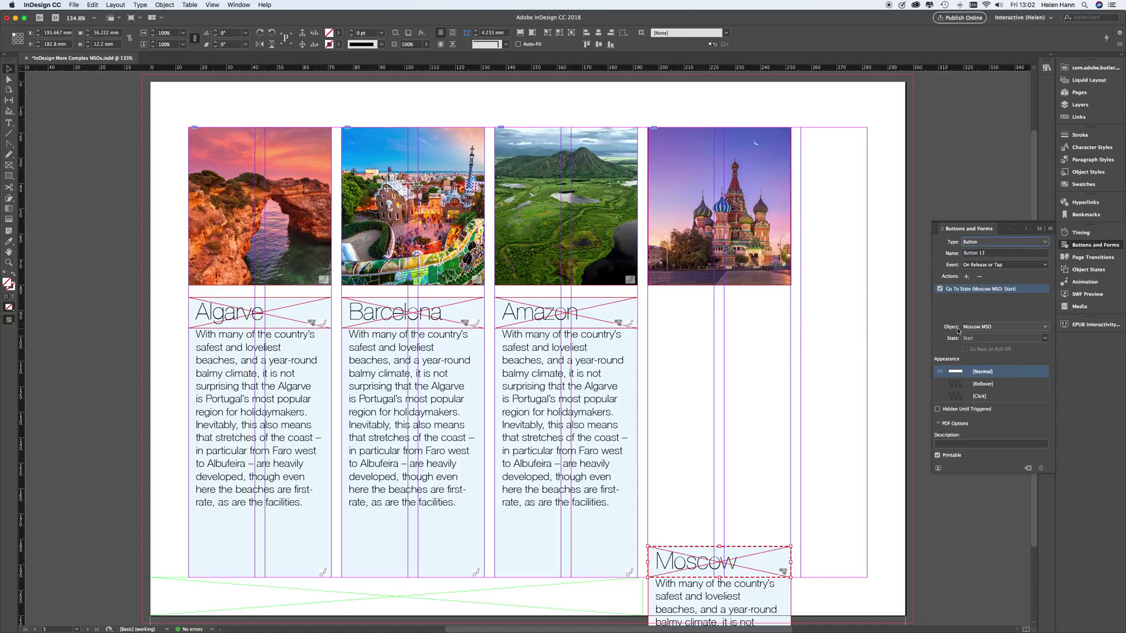
left_click(1045, 338)
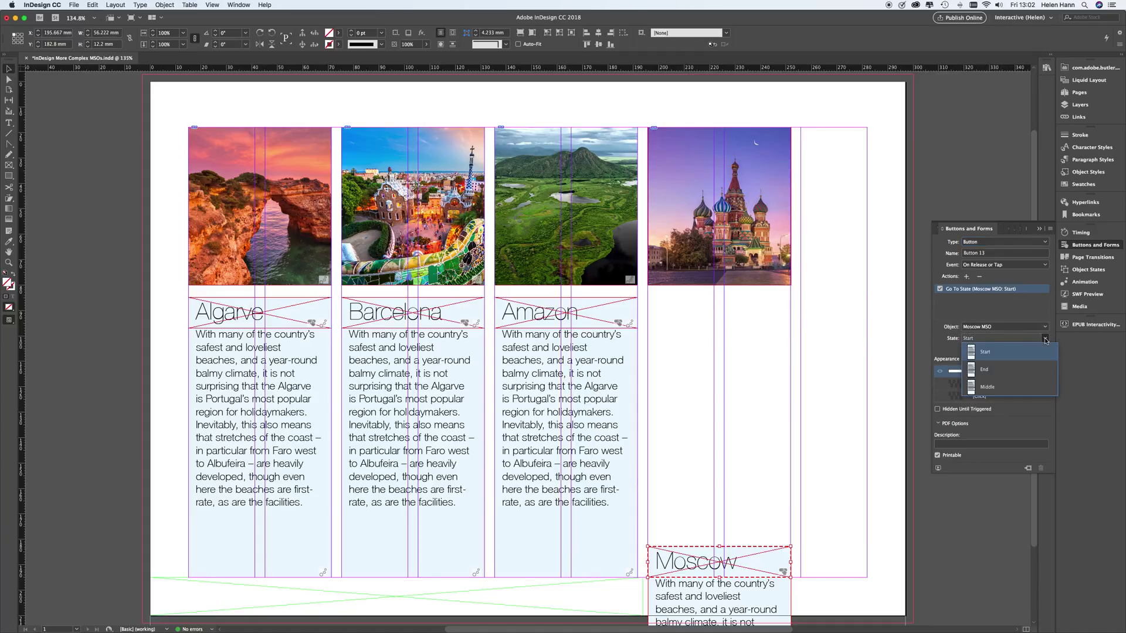
left_click(1033, 389)
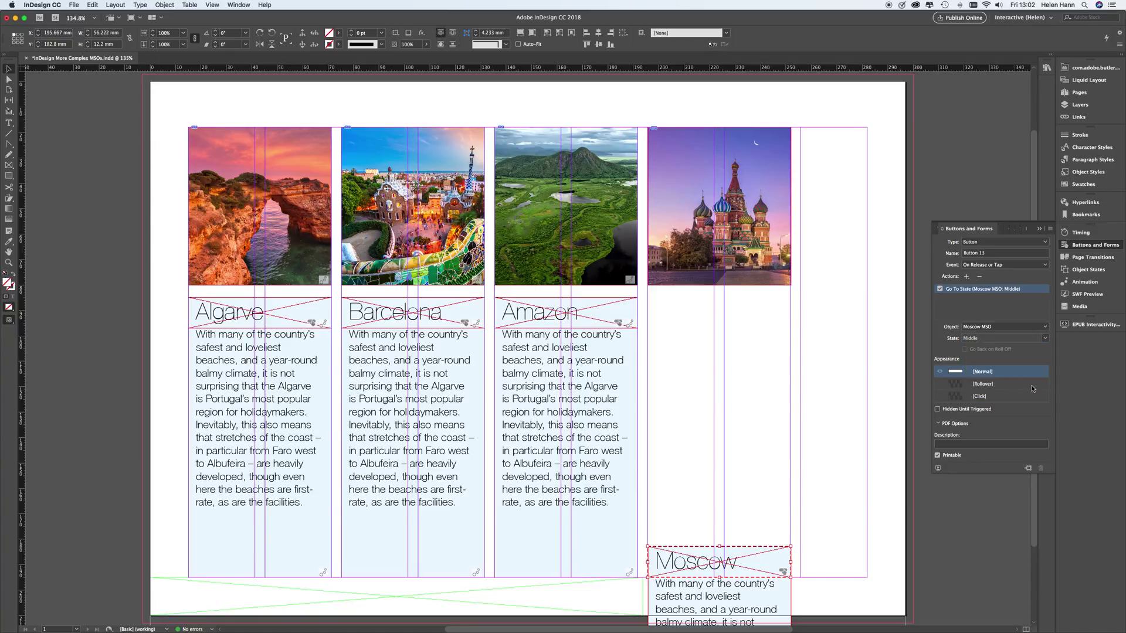
key("Escape")
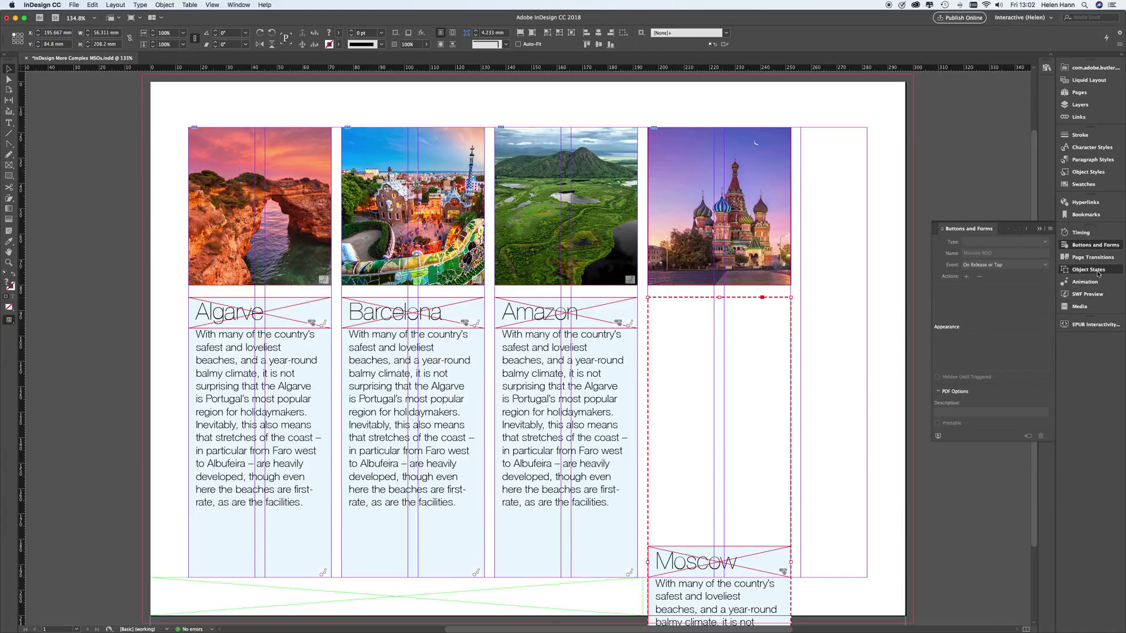
Give the heading rectangle in the Moscow MSO's End state a Go To State button action targeting Middle.
left_click(1079, 271)
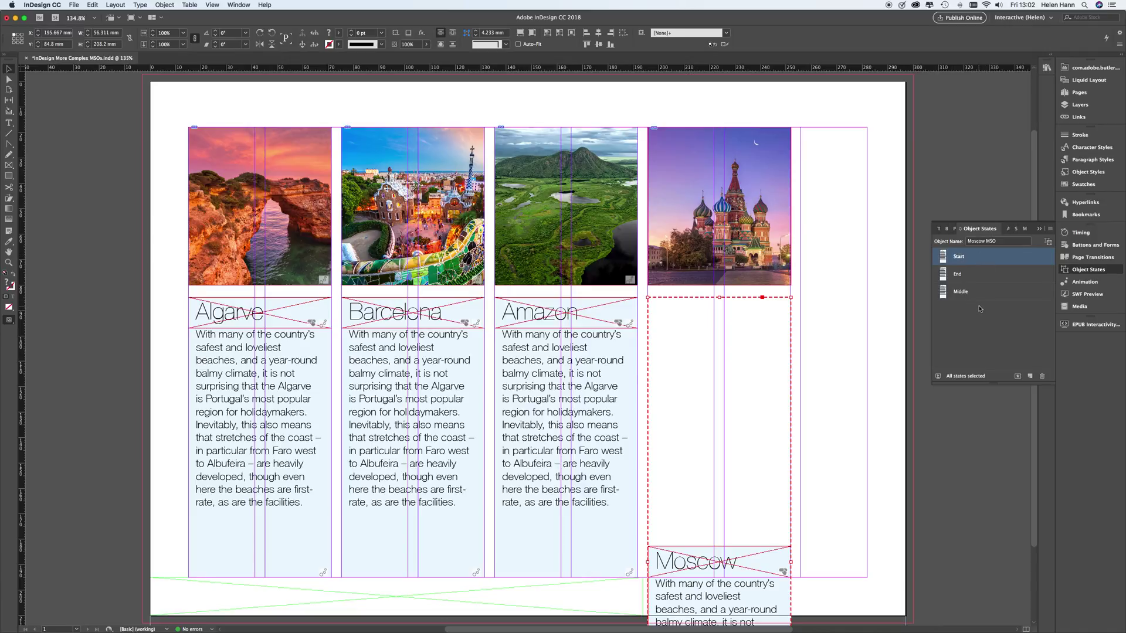
left_click(975, 276)
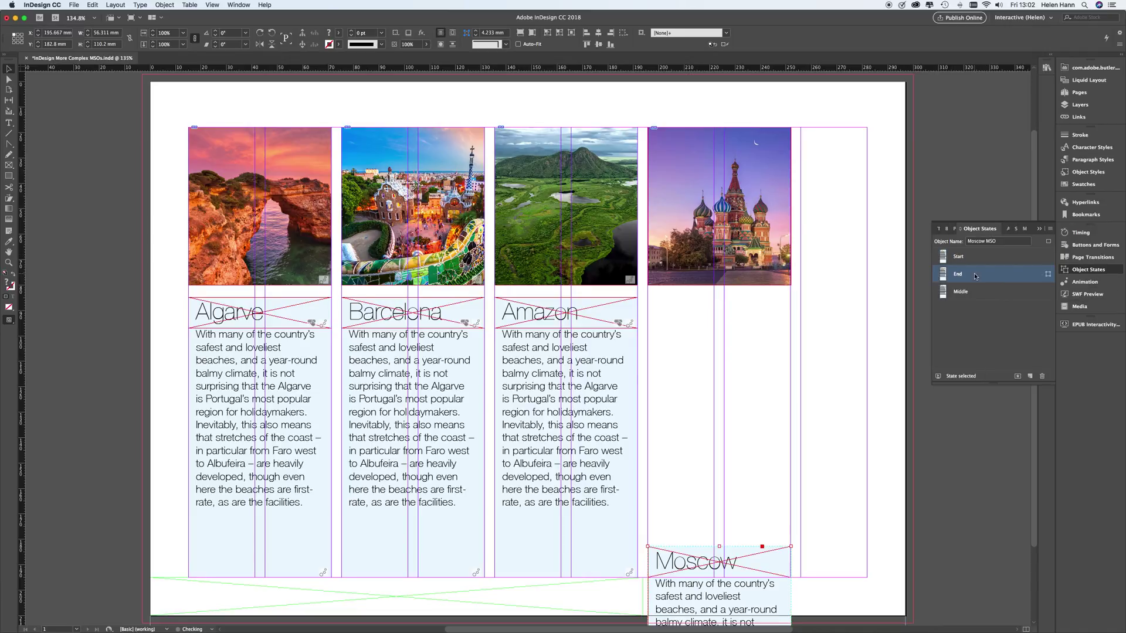
left_click(1078, 107)
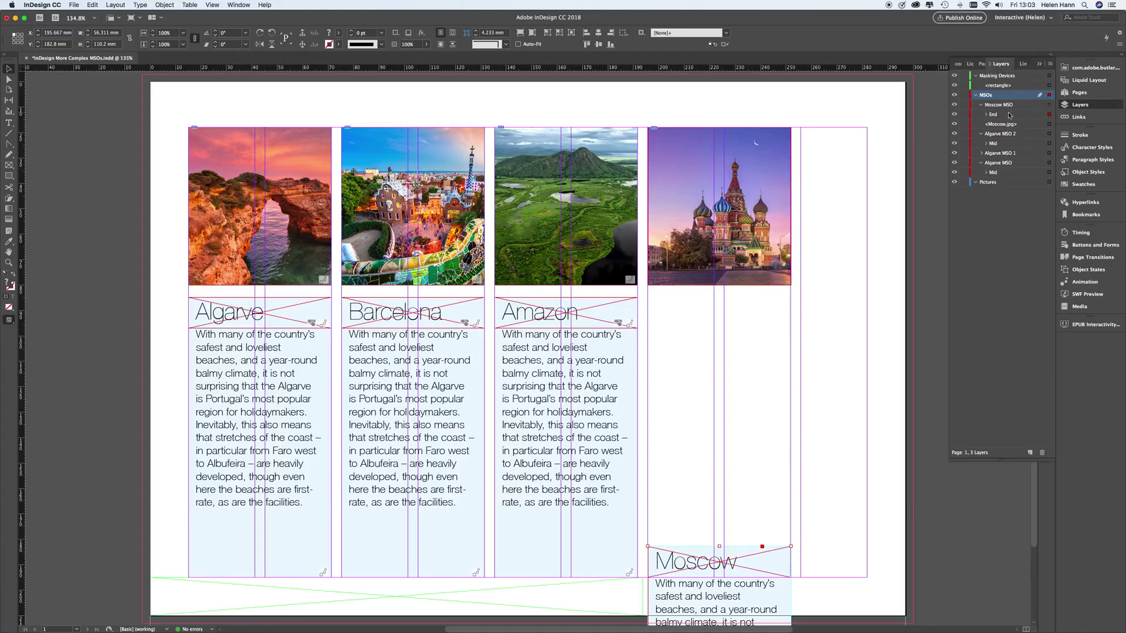
left_click(987, 114)
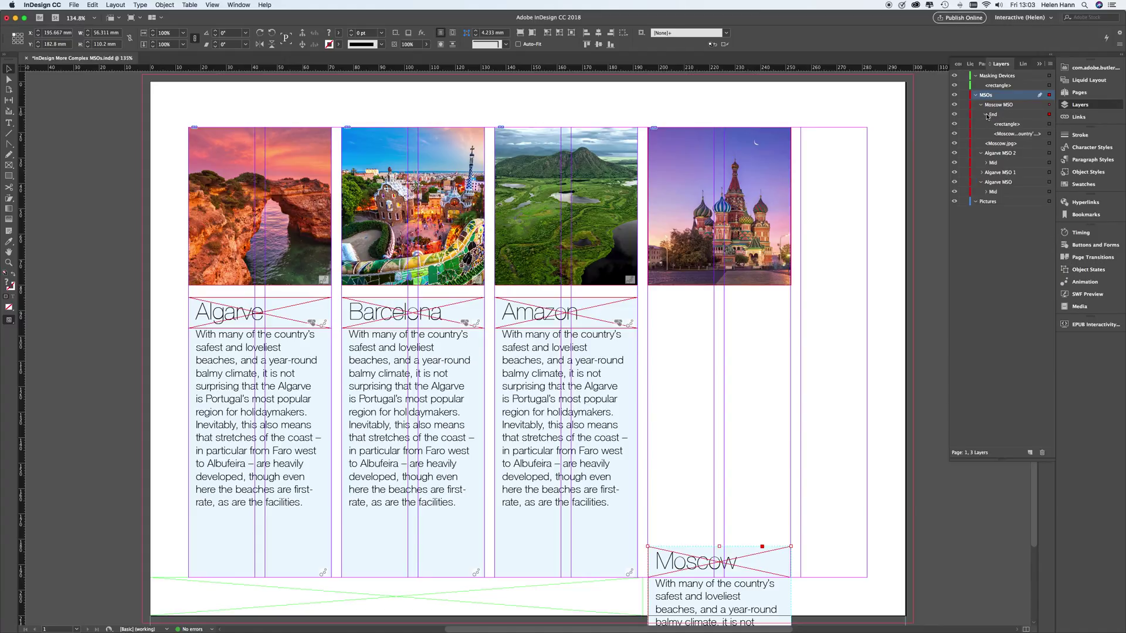
left_click(1049, 125)
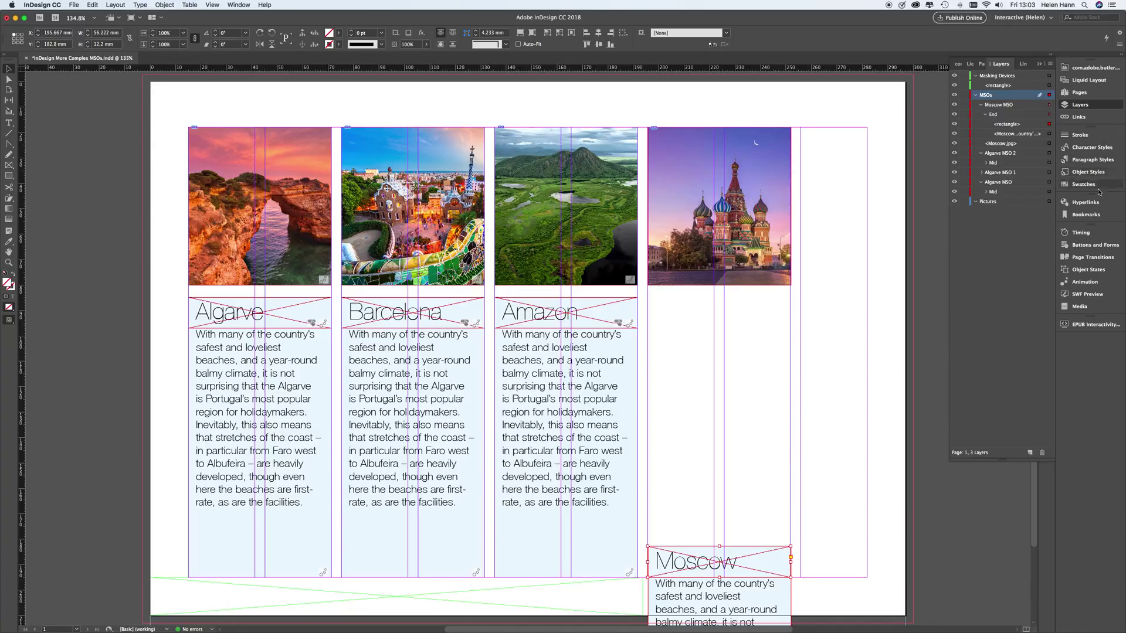
left_click(1084, 246)
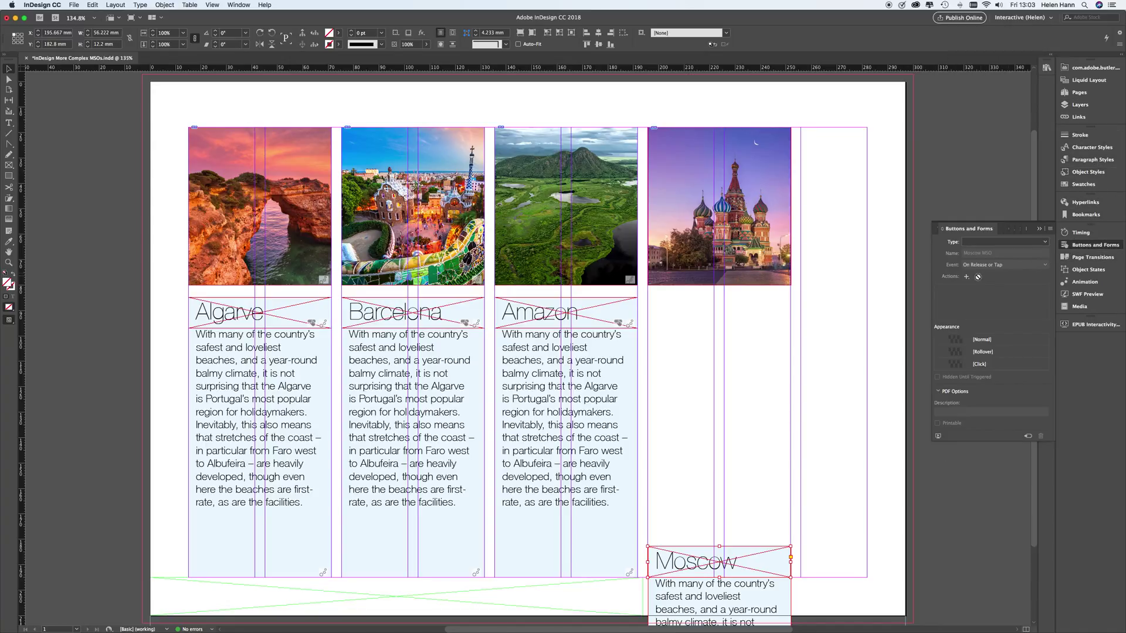
left_click(967, 277)
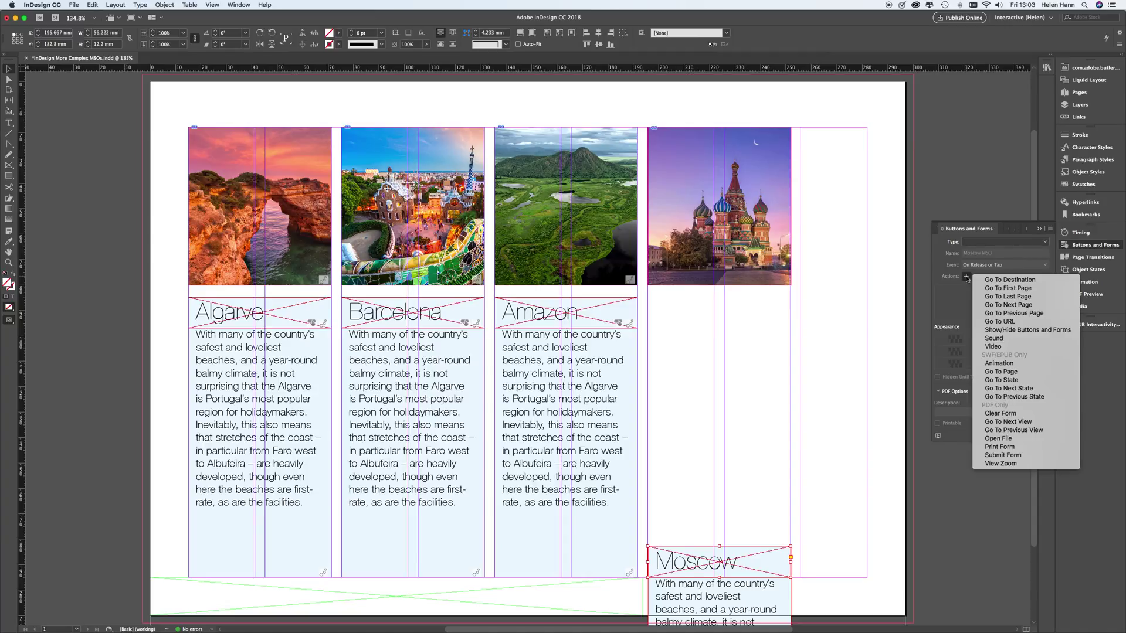
left_click(1017, 381)
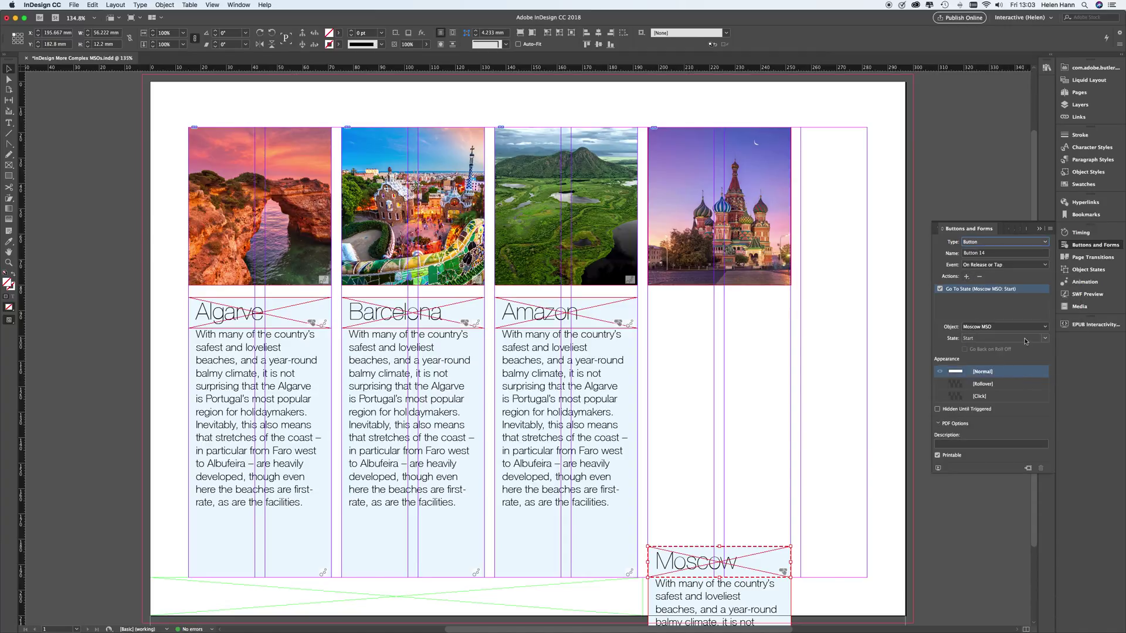
left_click(1046, 339)
left_click(1016, 389)
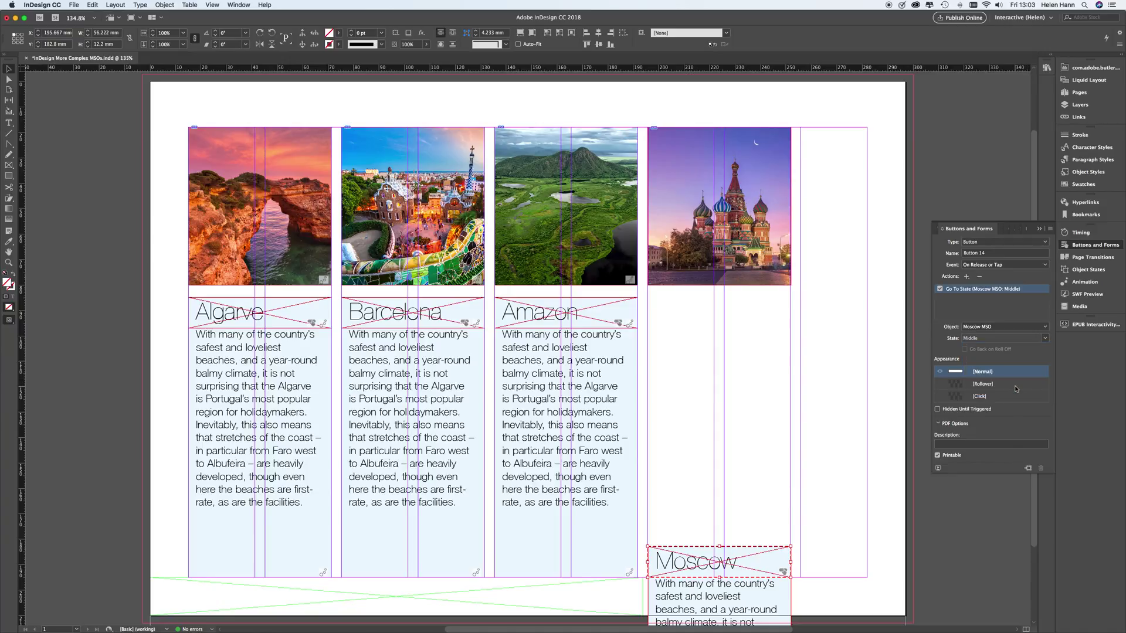
key("Escape")
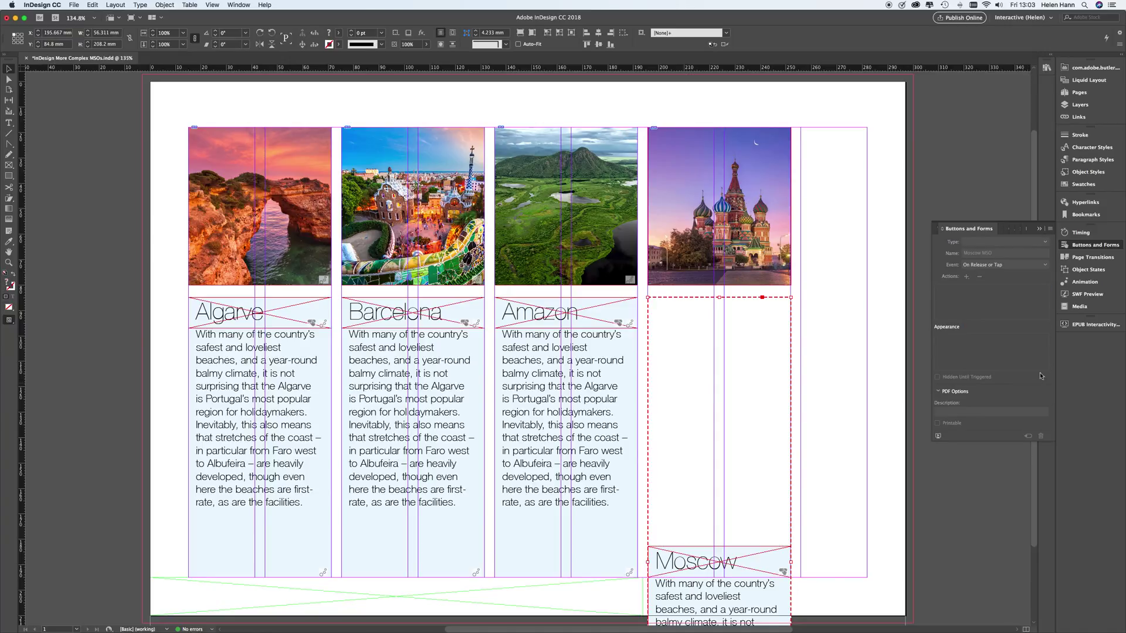
Turn the heading rectangle in the Moscow MSO's Middle state into a button with a Go To State action set to End.
left_click(1086, 269)
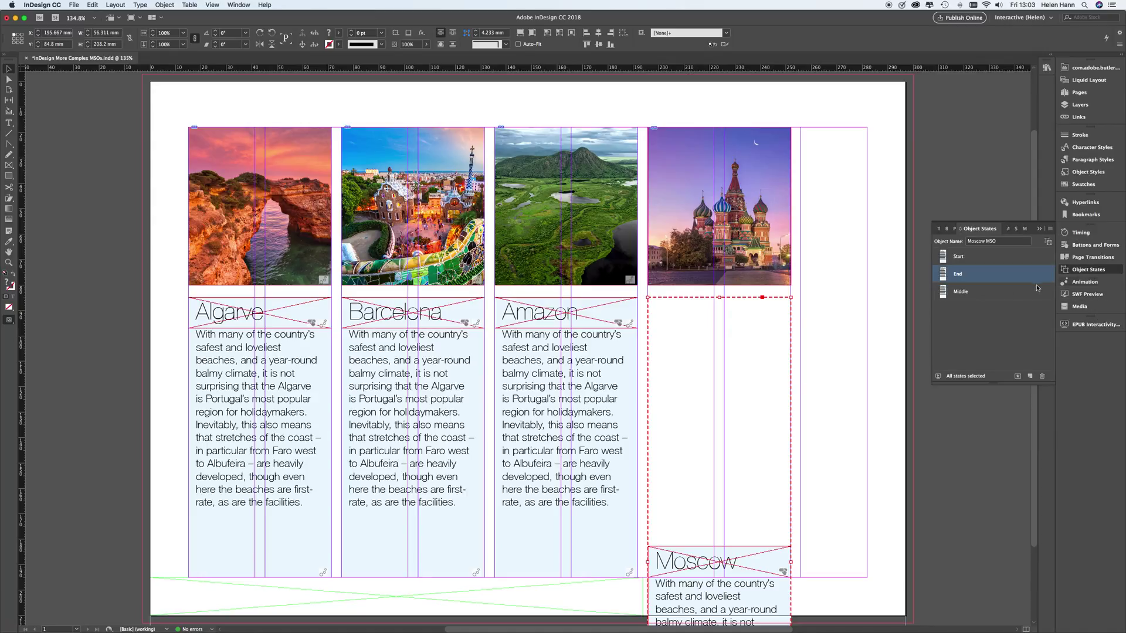
left_click(994, 295)
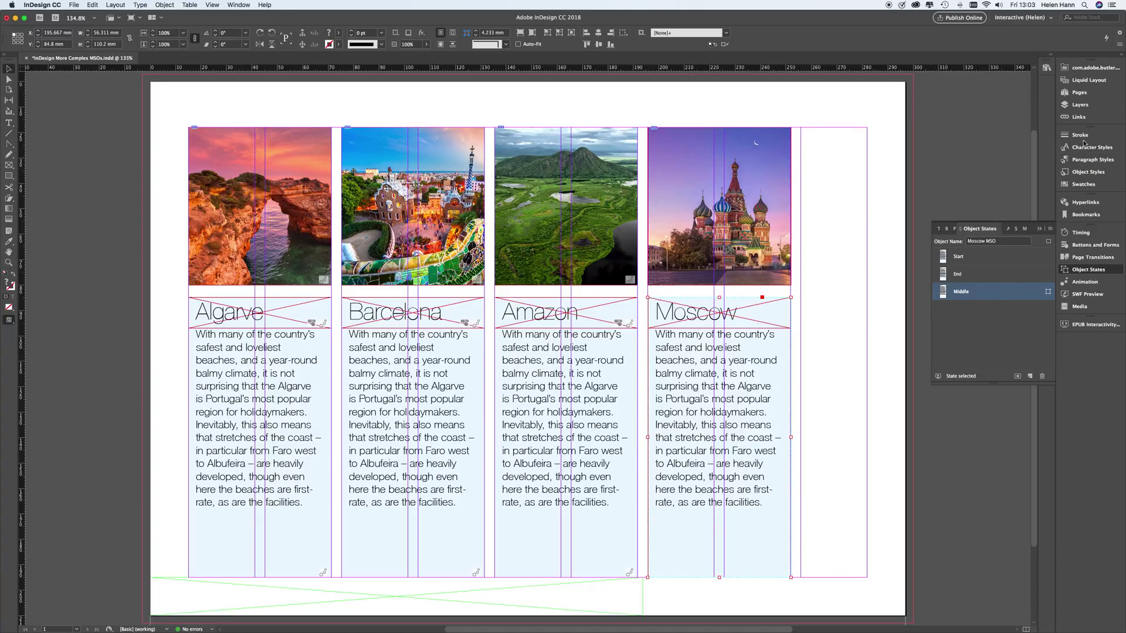
left_click(1078, 106)
left_click(986, 115)
left_click(1049, 125)
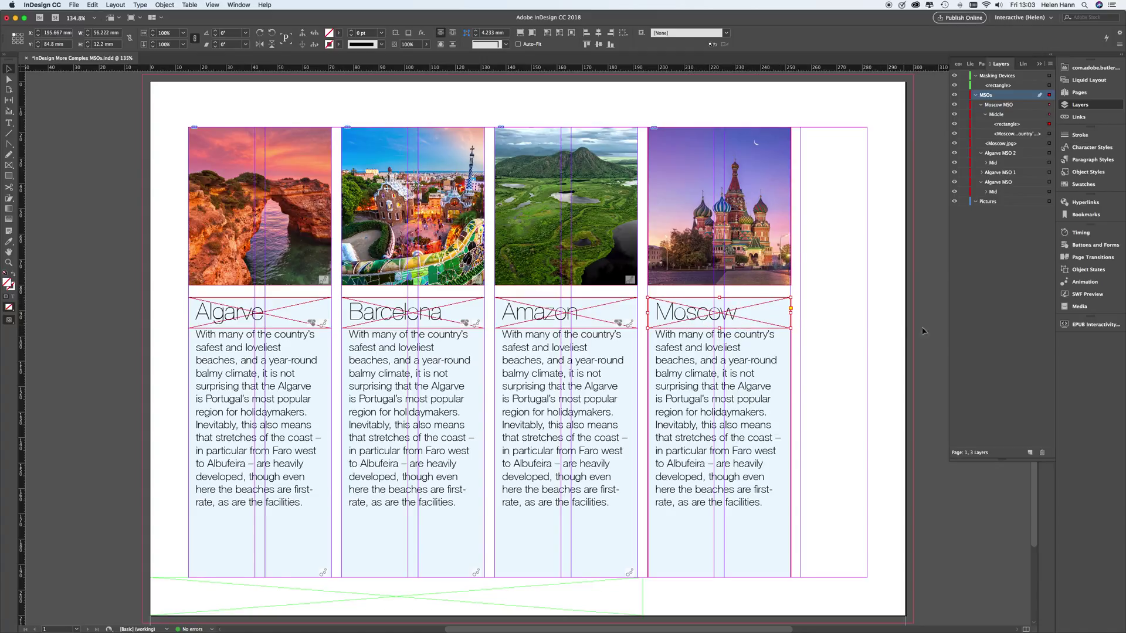
left_click(1088, 246)
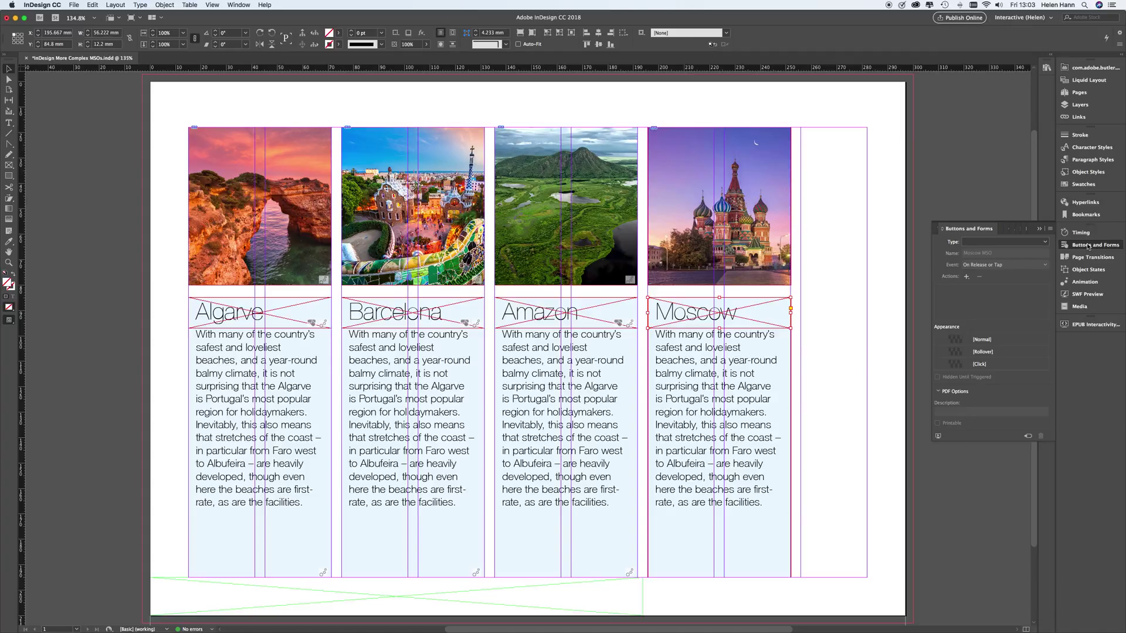
left_click(966, 276)
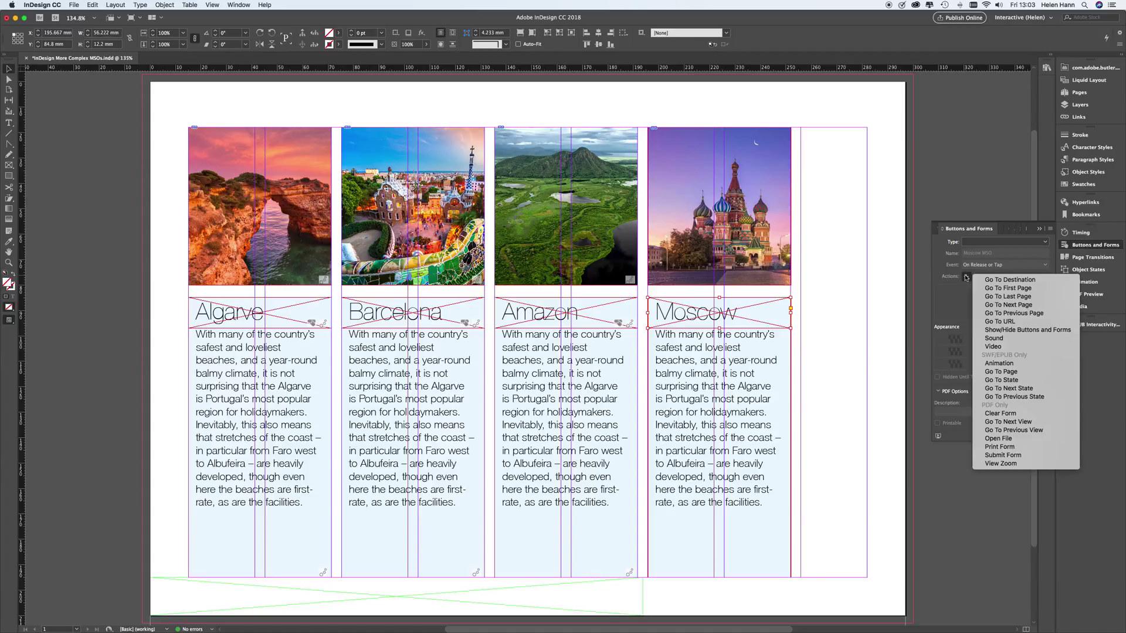
left_click(1003, 380)
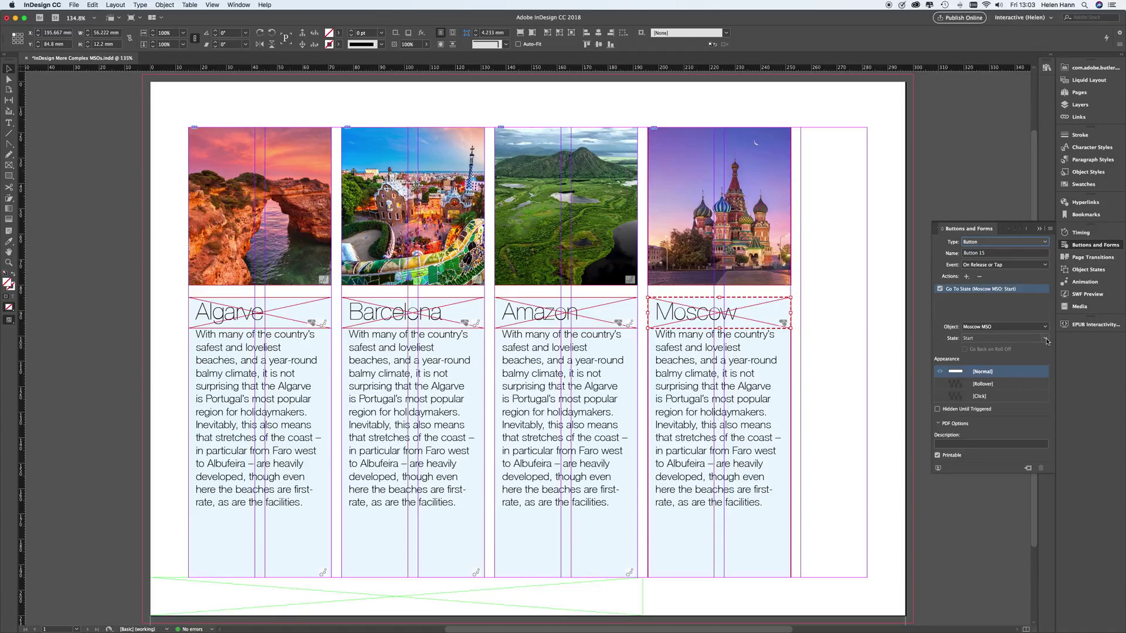
left_click(1047, 342)
left_click(1037, 370)
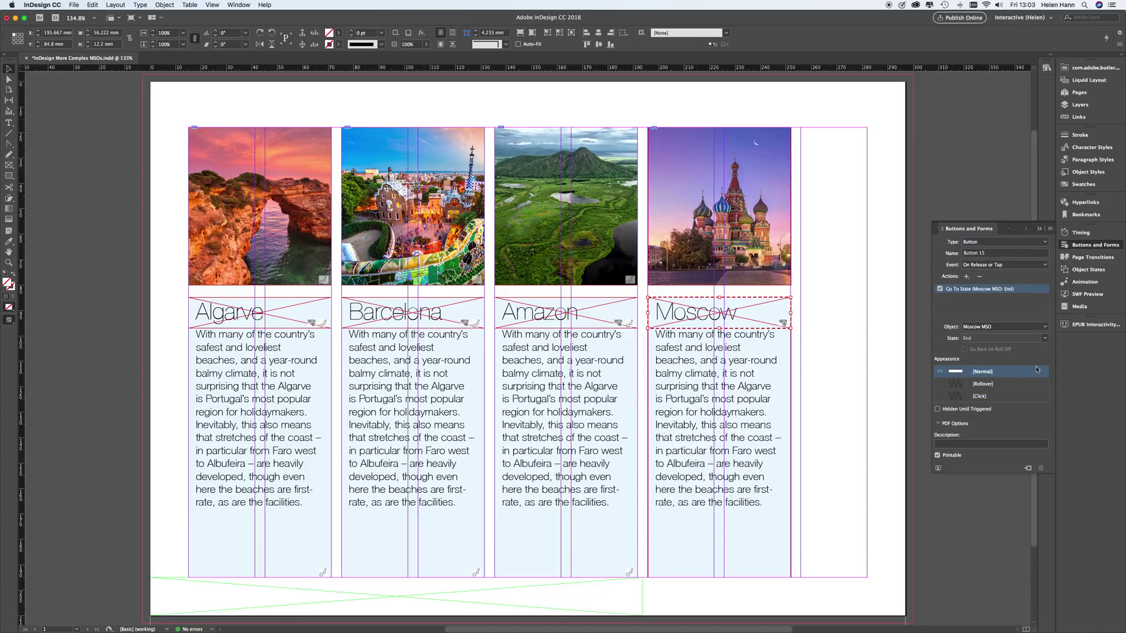
Play the EPUB interactivity preview and test opening and closing the Moscow panel twice from its heading.
left_click(1064, 325)
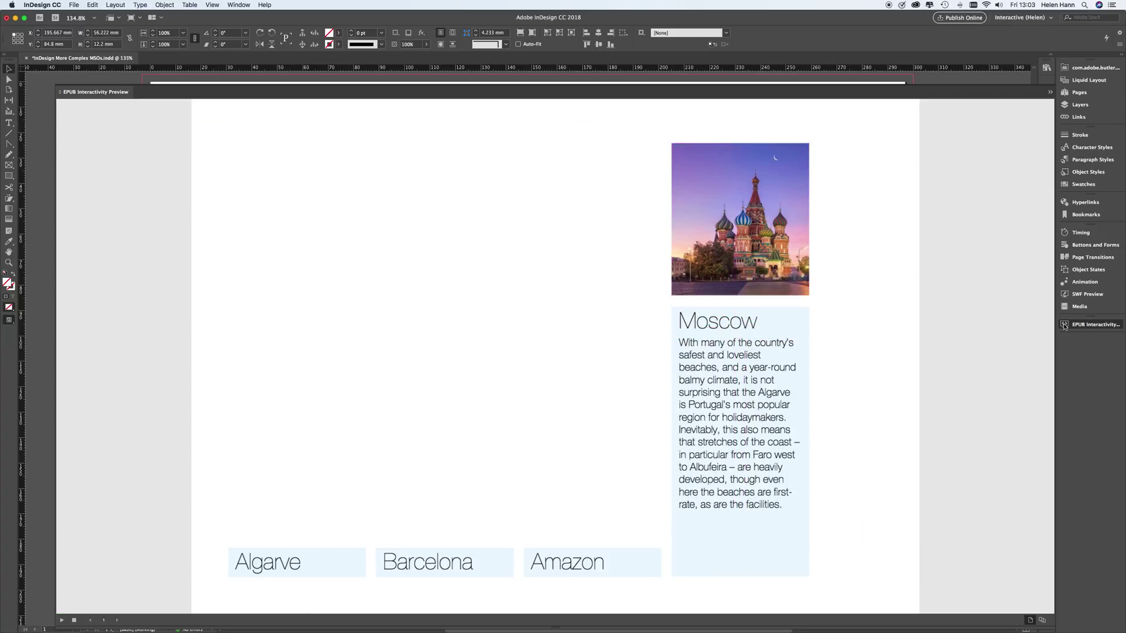
left_click(62, 621)
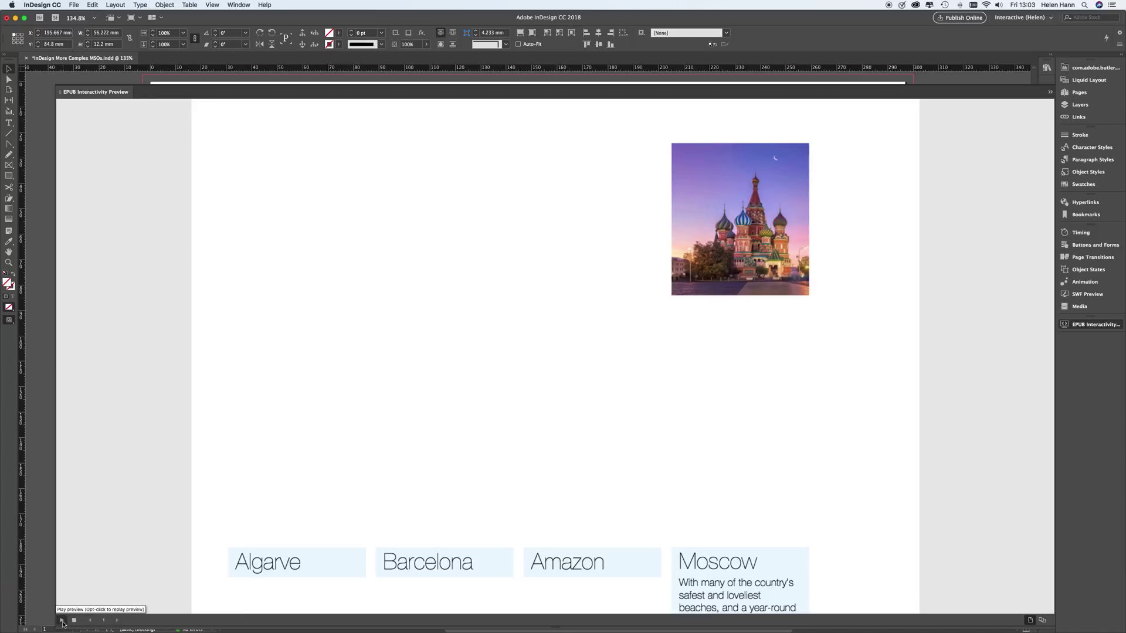
left_click(748, 564)
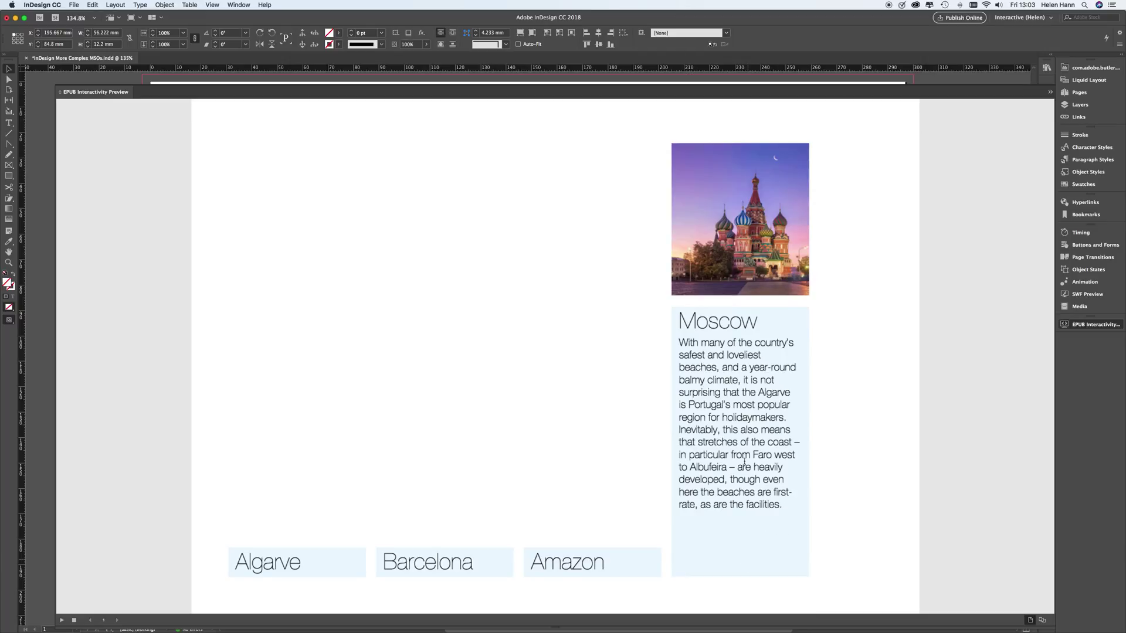
left_click(727, 327)
left_click(727, 563)
left_click(720, 327)
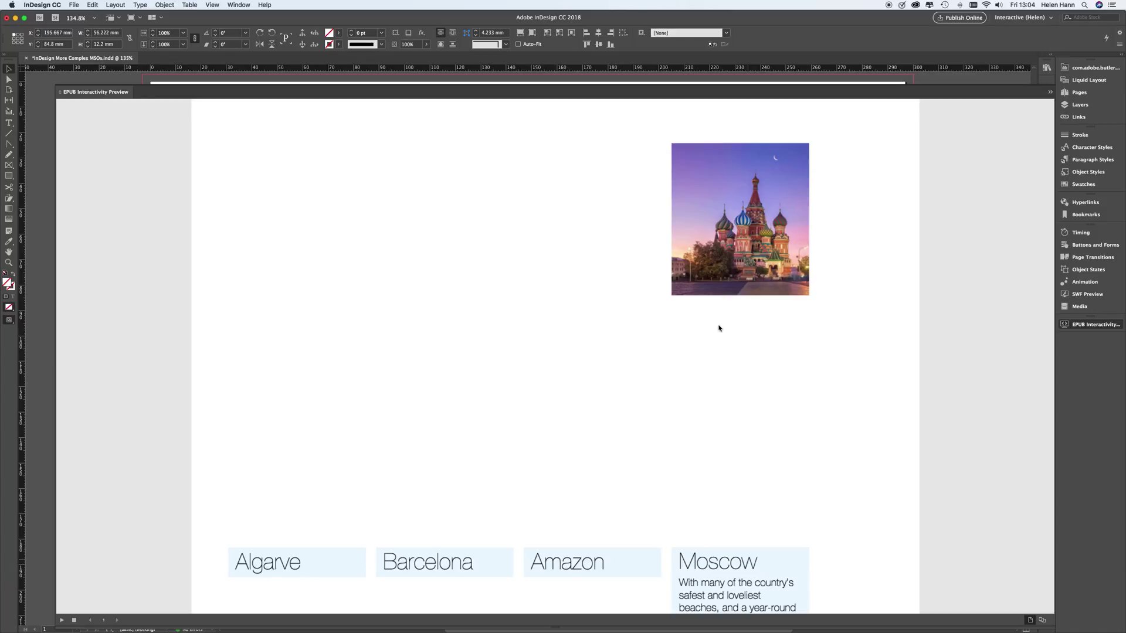
Retest the Moscow panel's state changes from its heading in the running preview, and close the preview.
left_click(736, 573)
left_click(730, 329)
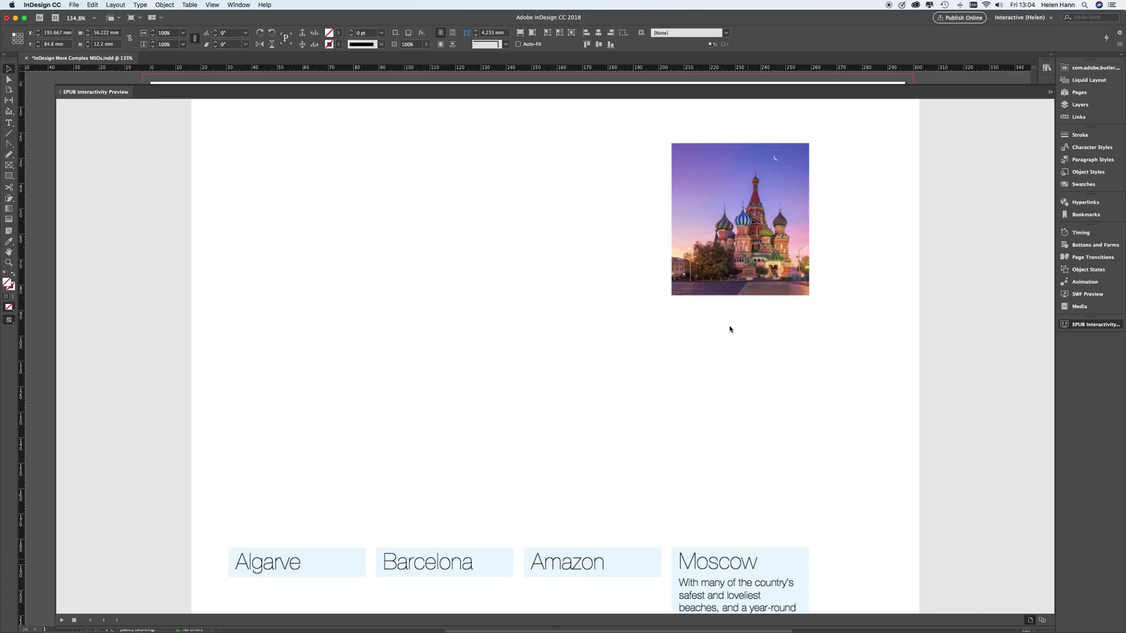
left_click(740, 571)
left_click(732, 334)
left_click(98, 97)
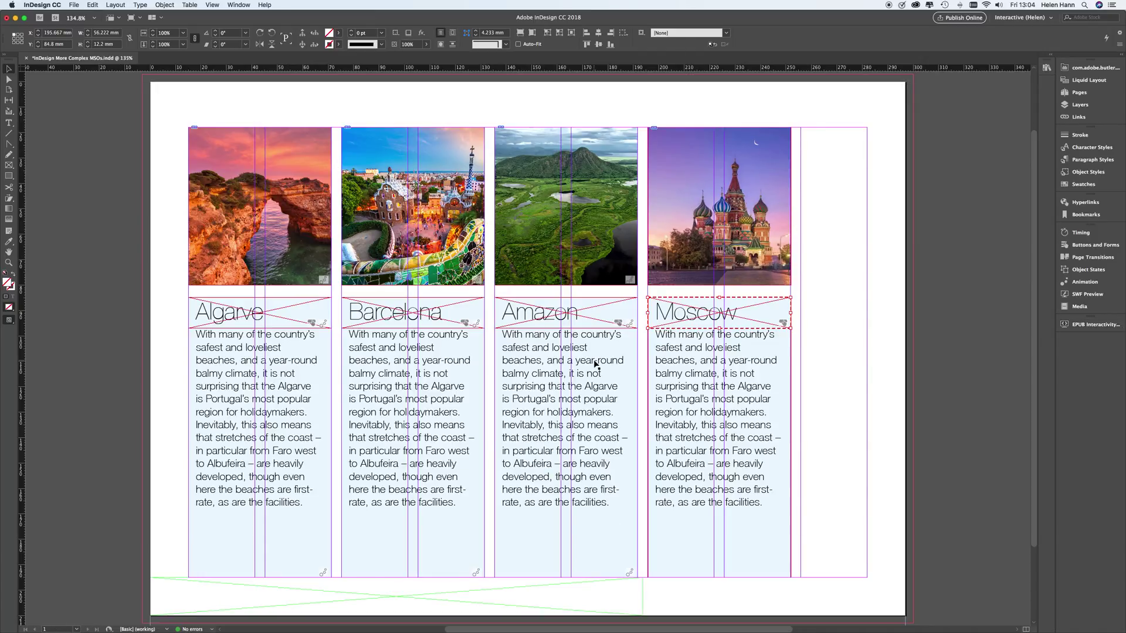
Animate the button and text frame in the Moscow MSO's Middle state with the Fly in from Bottom preset and opacity None.
left_click(751, 468)
left_click(1089, 270)
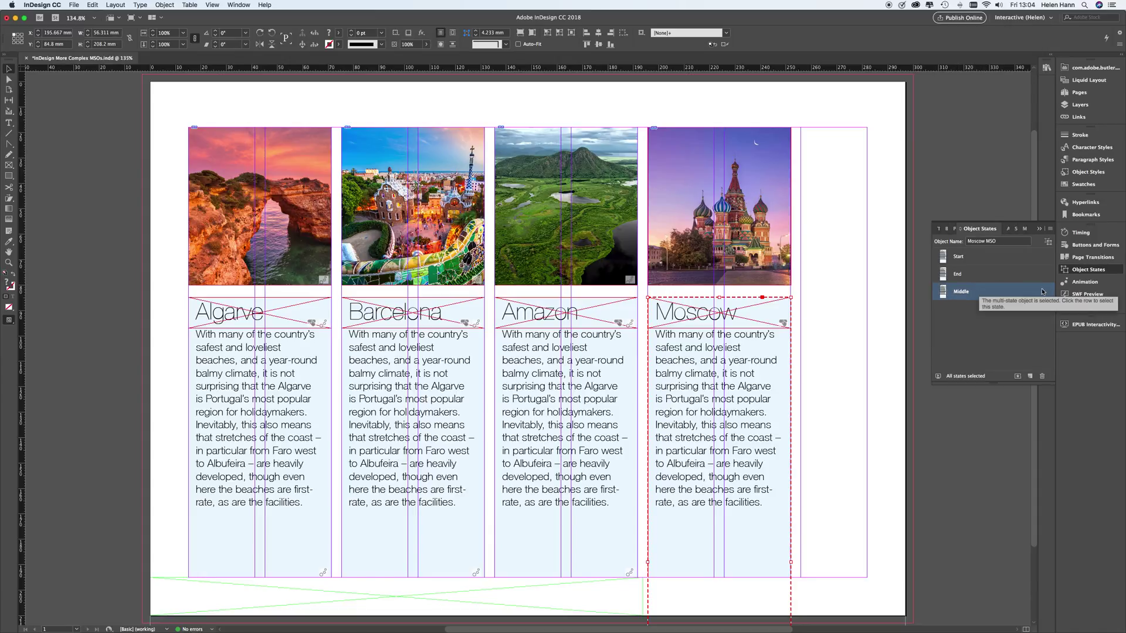
left_click(1084, 106)
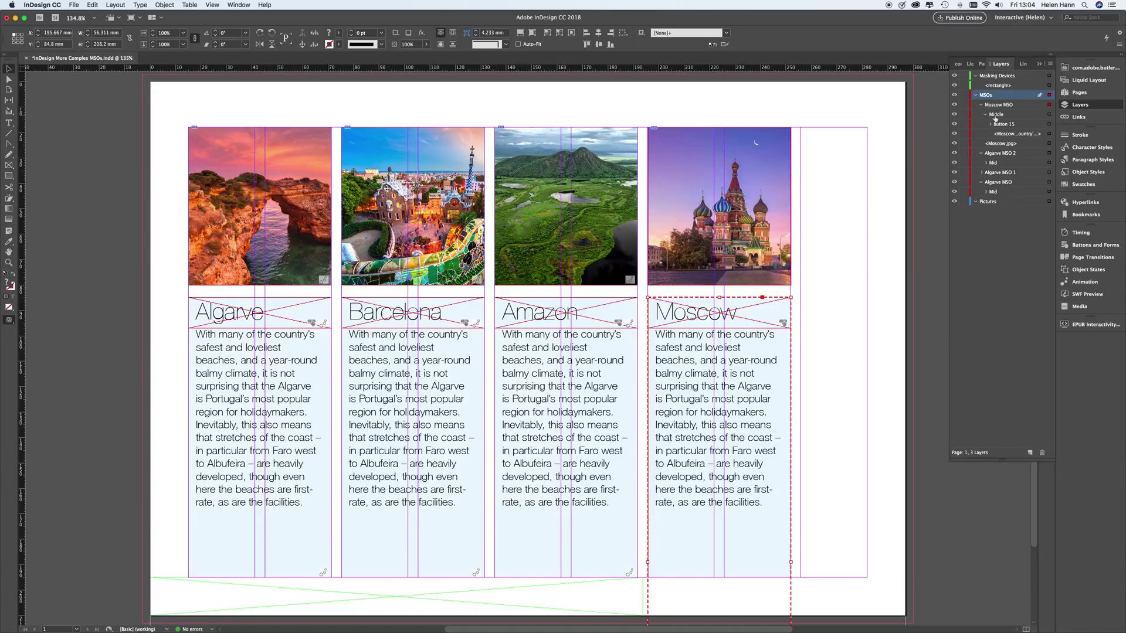
left_click(1049, 124)
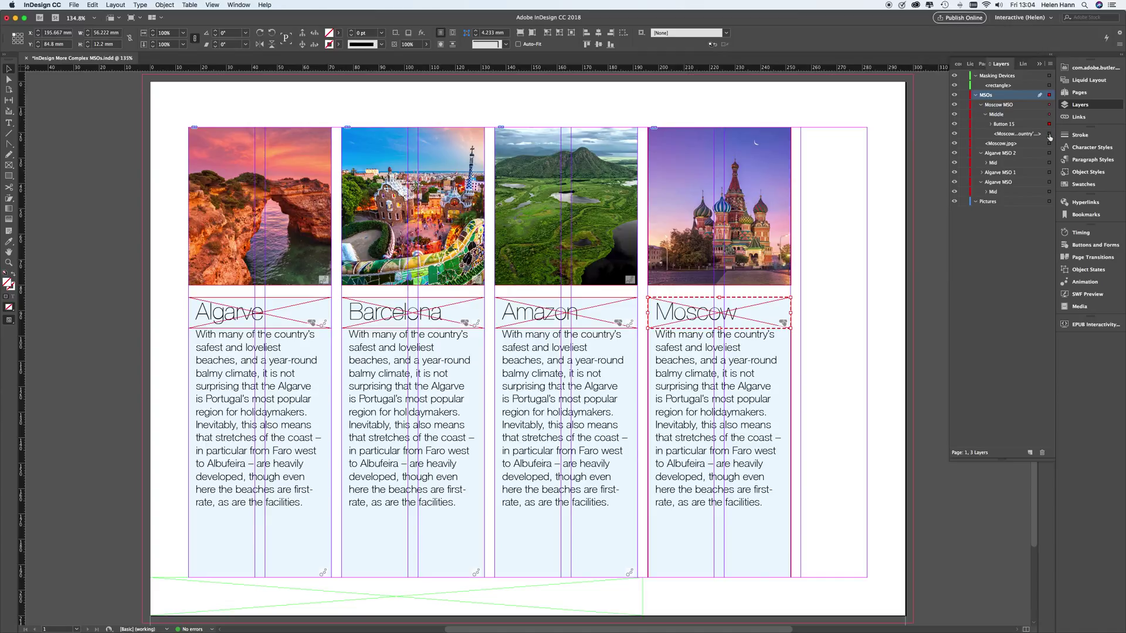
left_click(1049, 135, "shift")
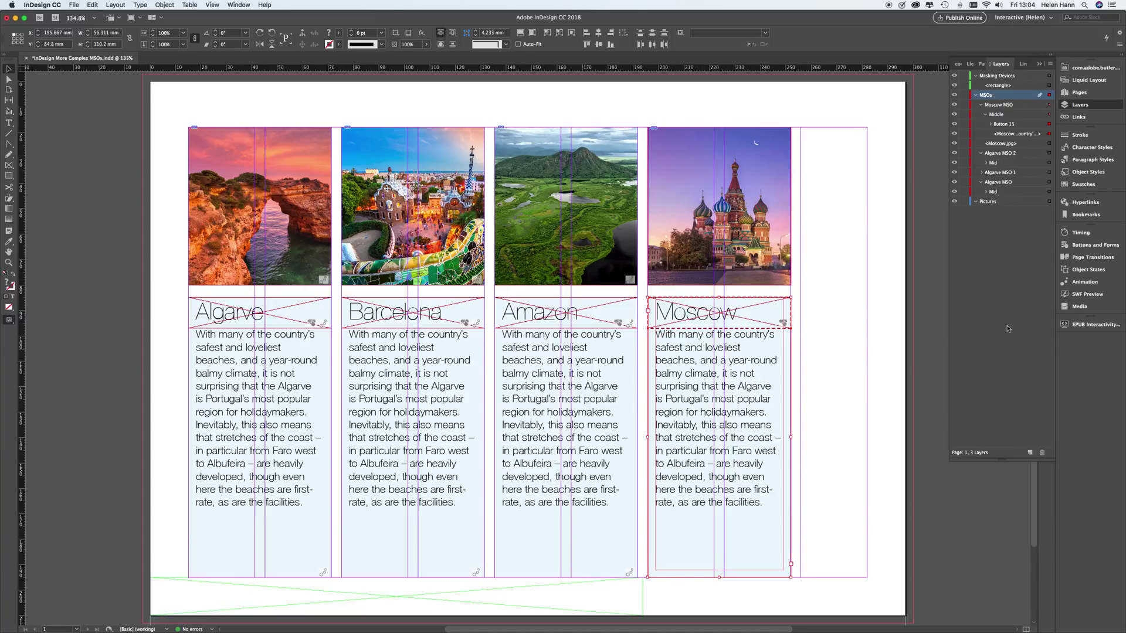
left_click(1095, 285)
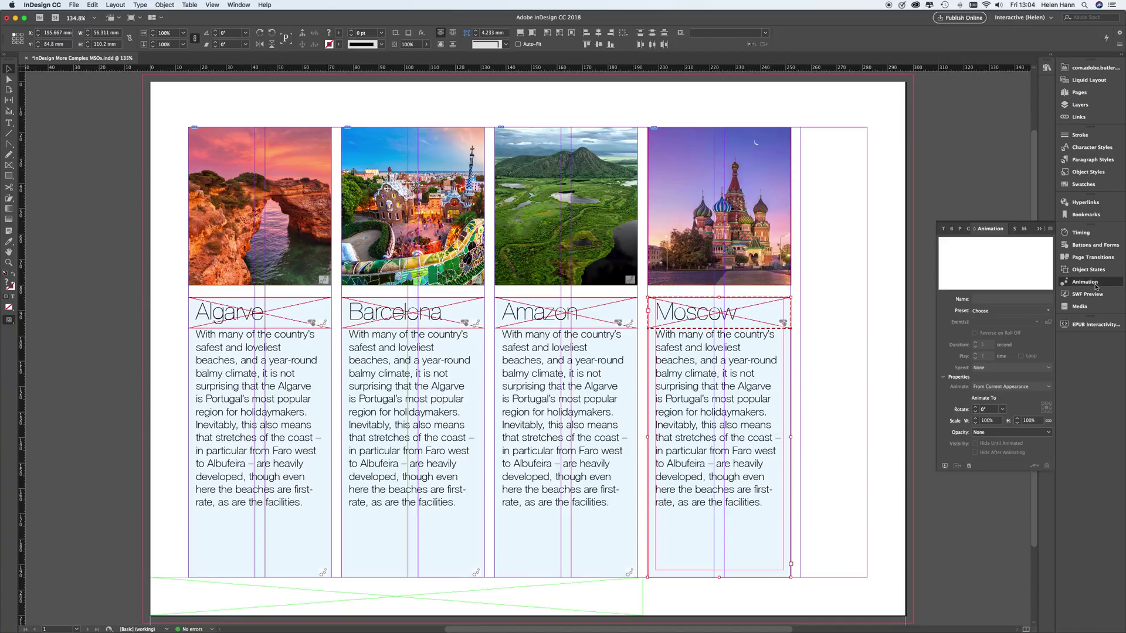
left_click(1049, 313)
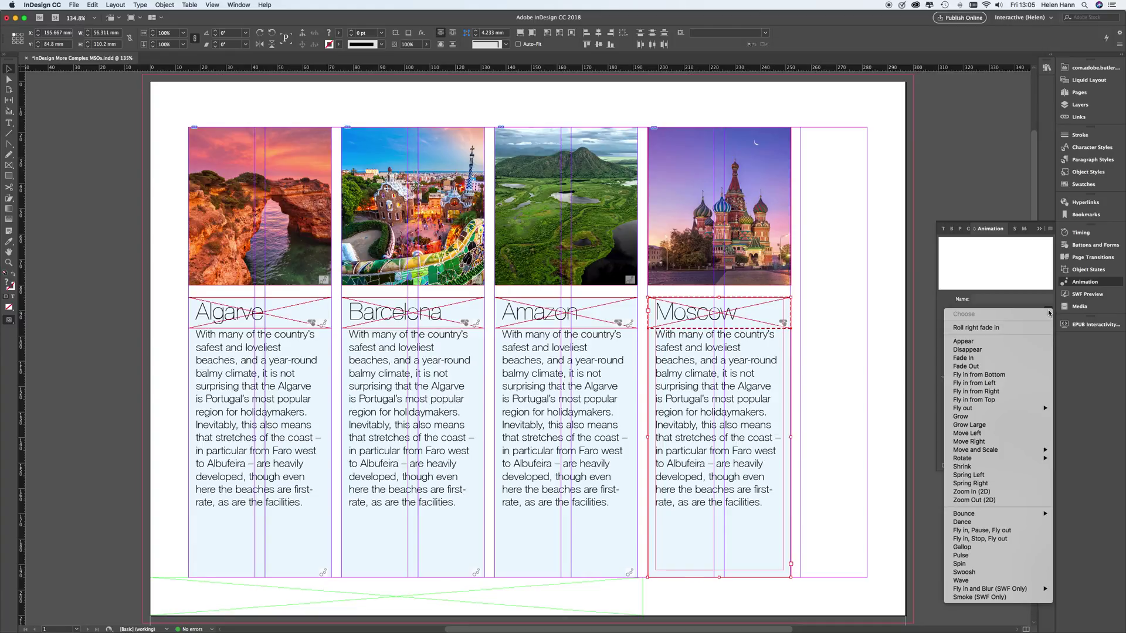
left_click(1025, 375)
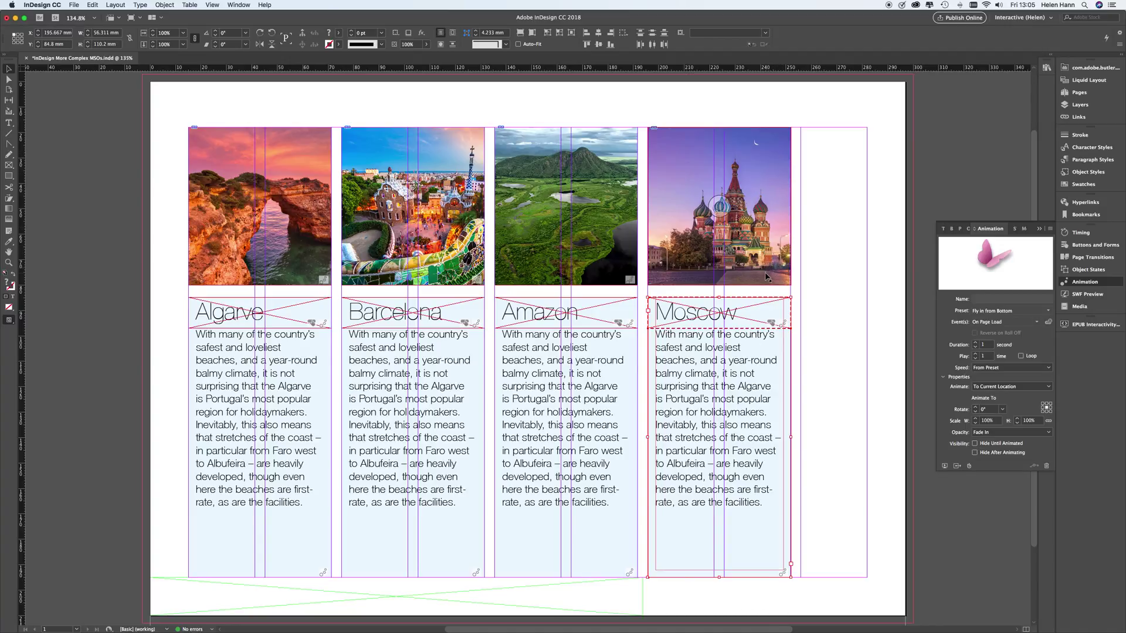
left_click(1003, 433)
left_click(1005, 443)
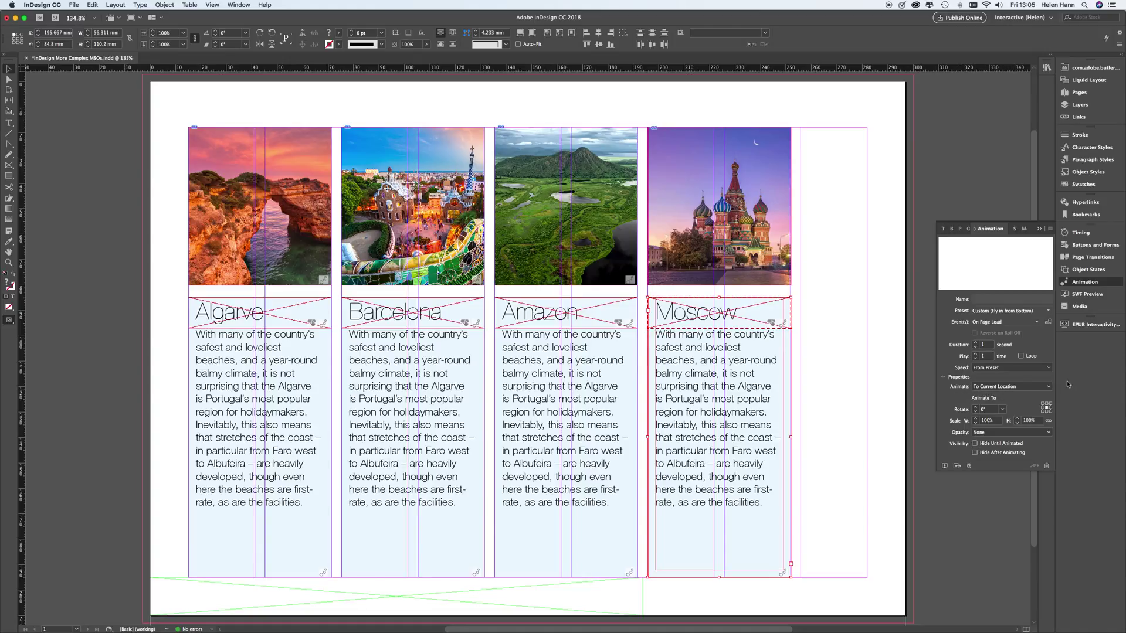
Apply the Fly in from Top animation with opacity None to the button and text frame in the Moscow MSO's End state.
key("Escape")
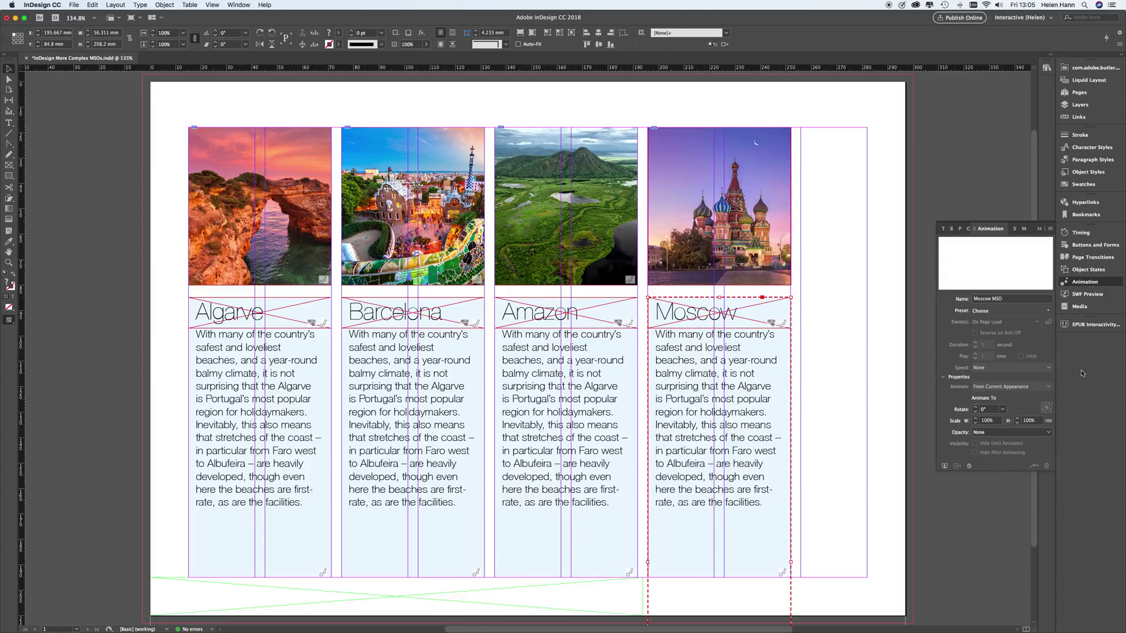
left_click(1088, 271)
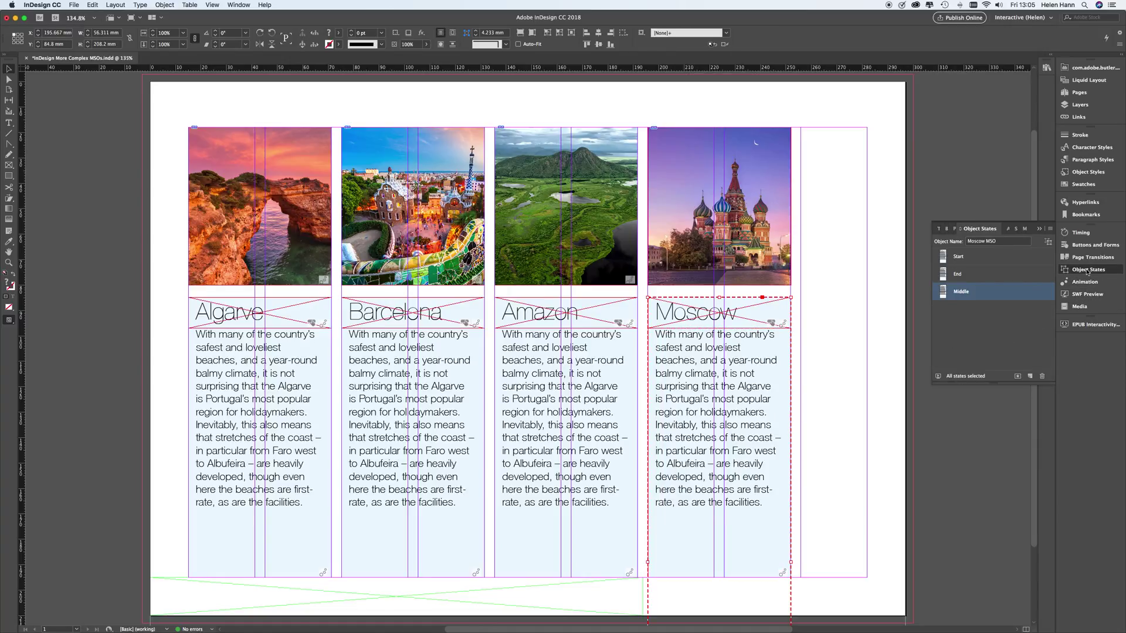
left_click(995, 277)
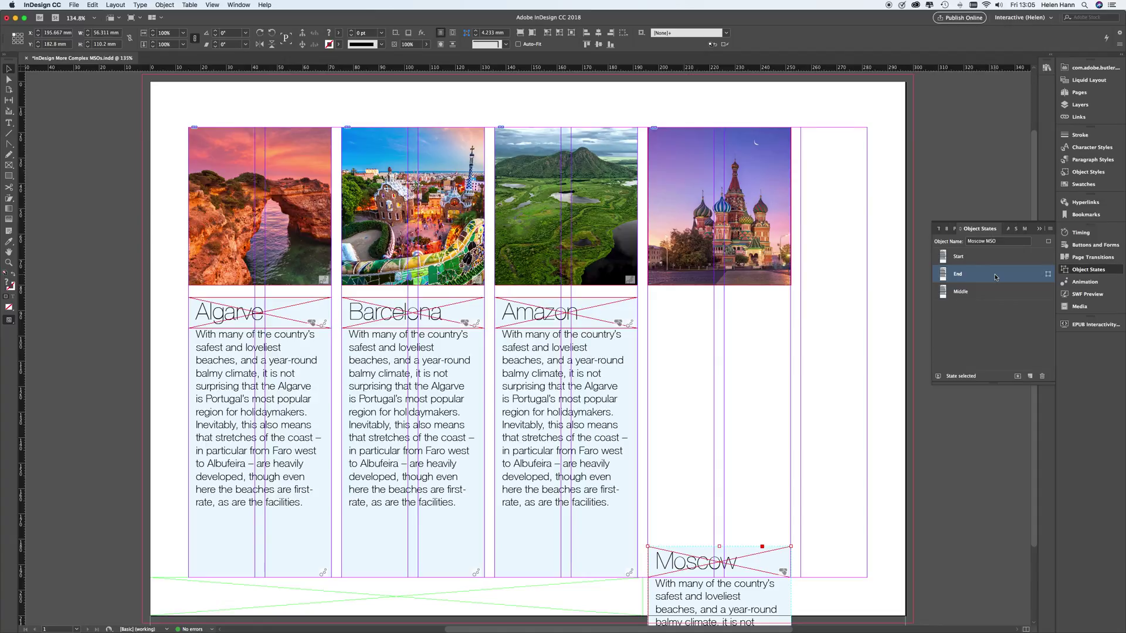
left_click(1080, 105)
left_click(987, 115)
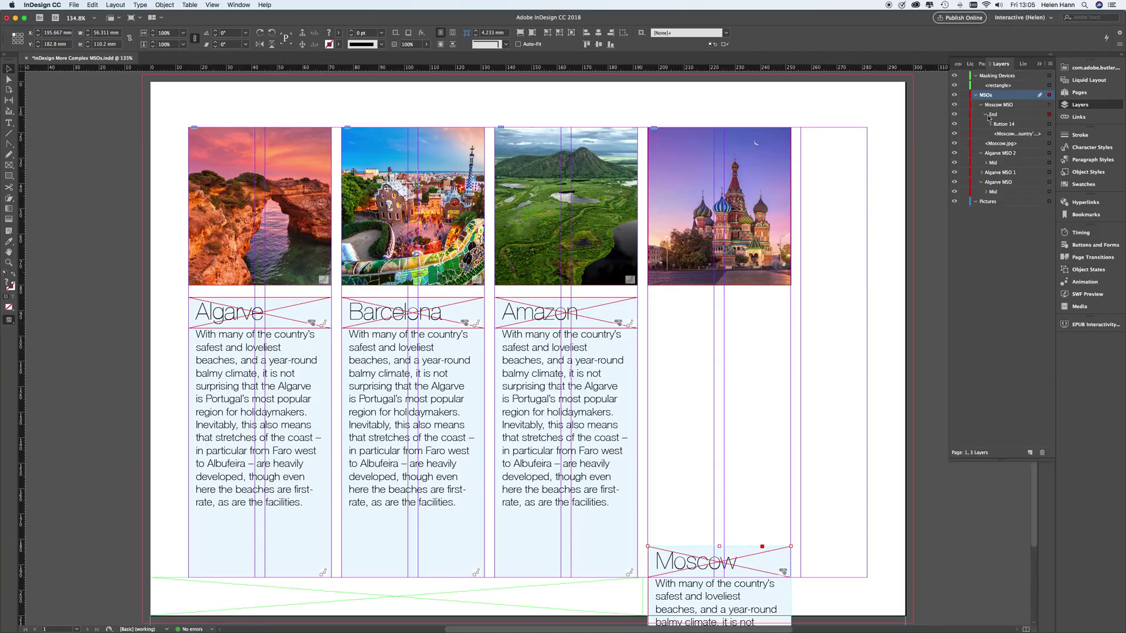
left_click(1049, 133)
left_click(1050, 134, "shift")
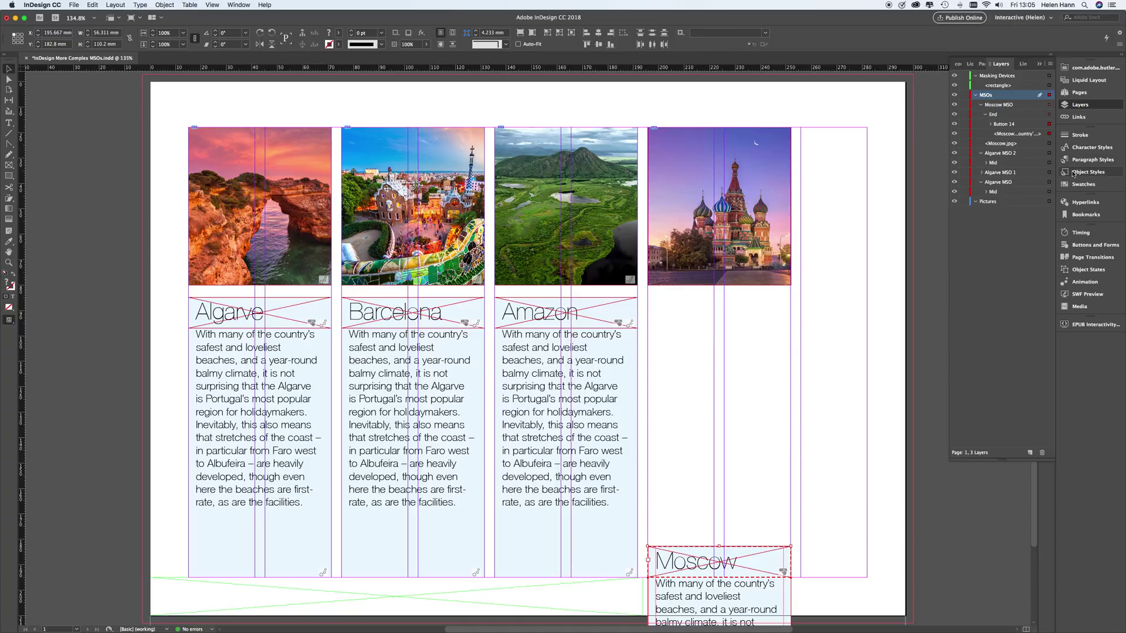
left_click(1084, 283)
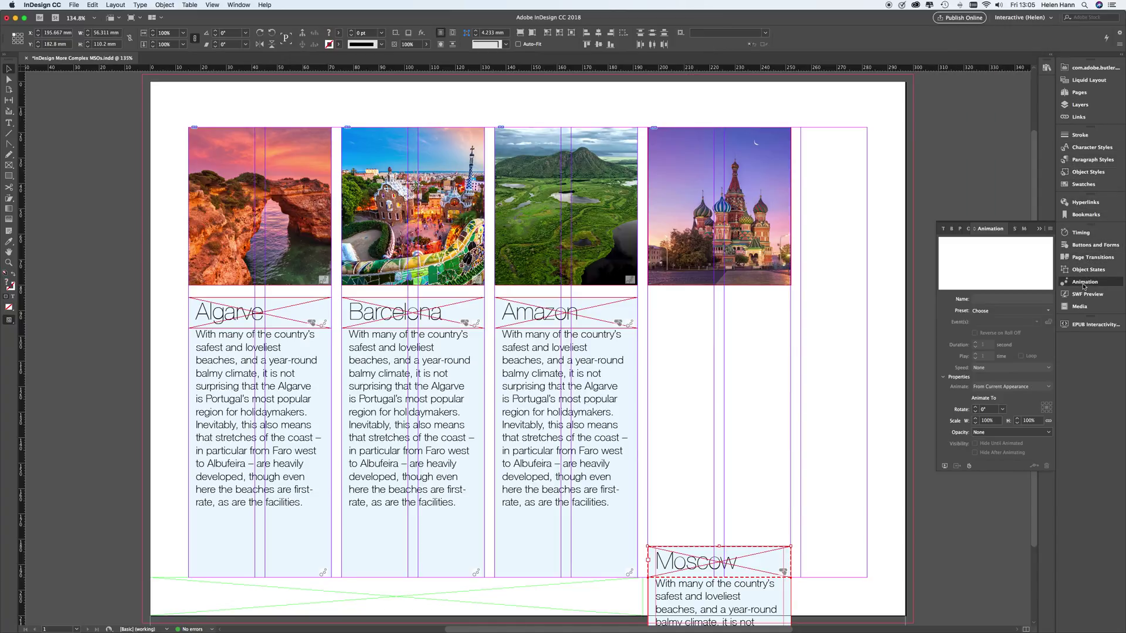
left_click(1046, 315)
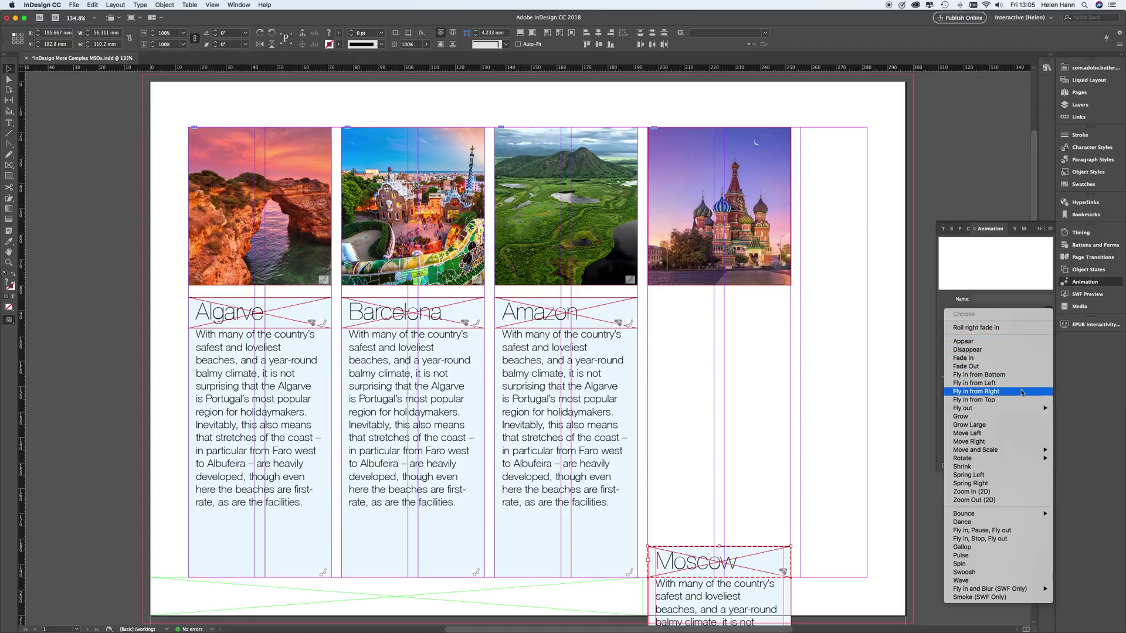
left_click(1019, 399)
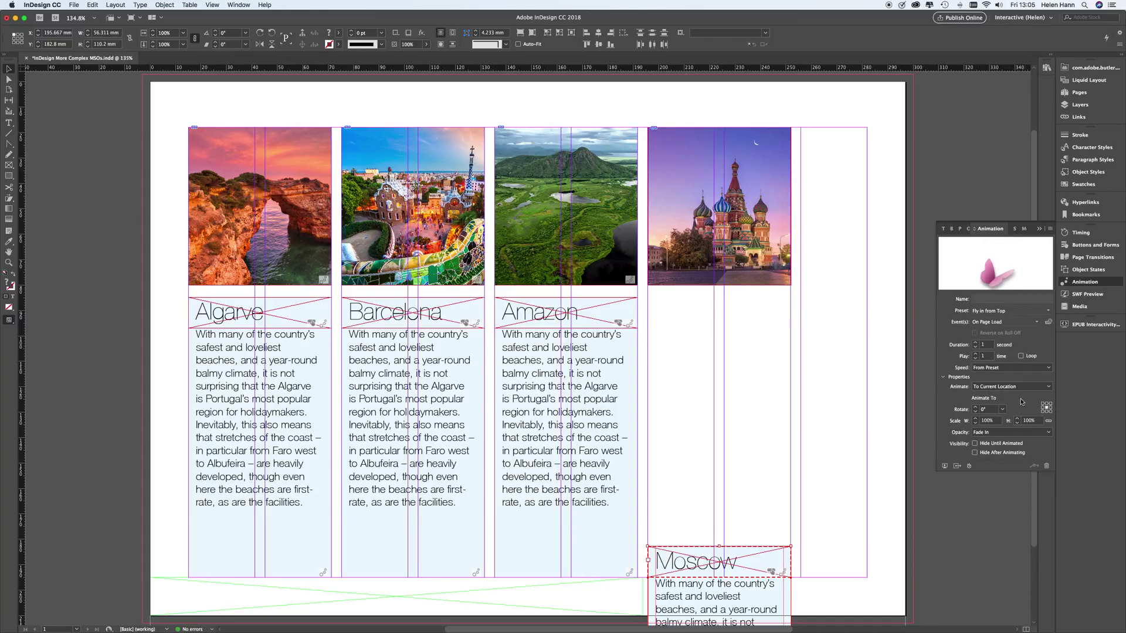
left_click(1004, 434)
left_click(1001, 443)
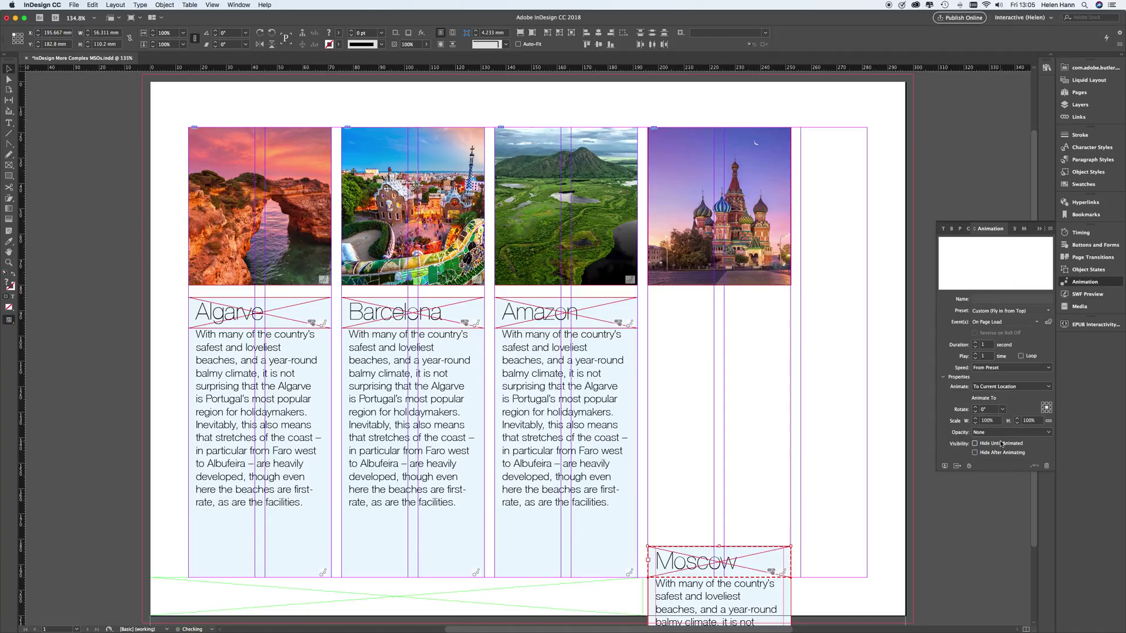
Preview the EPUB interactivity, test the animated Moscow panel opening and closing from its heading, and close the preview.
left_click(1064, 325)
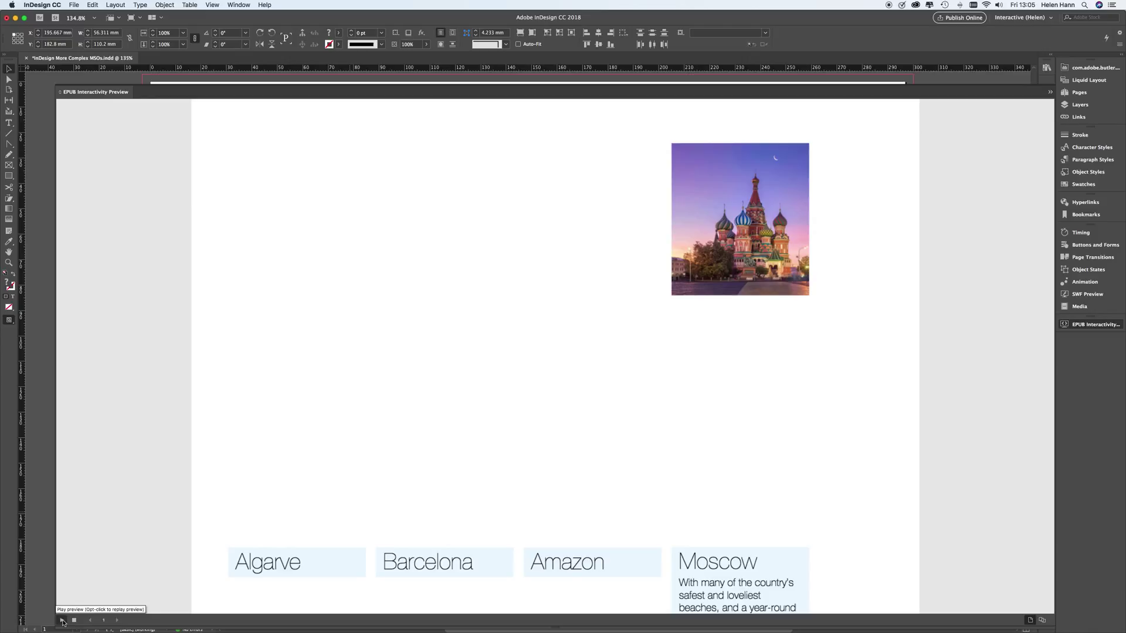
left_click(728, 567)
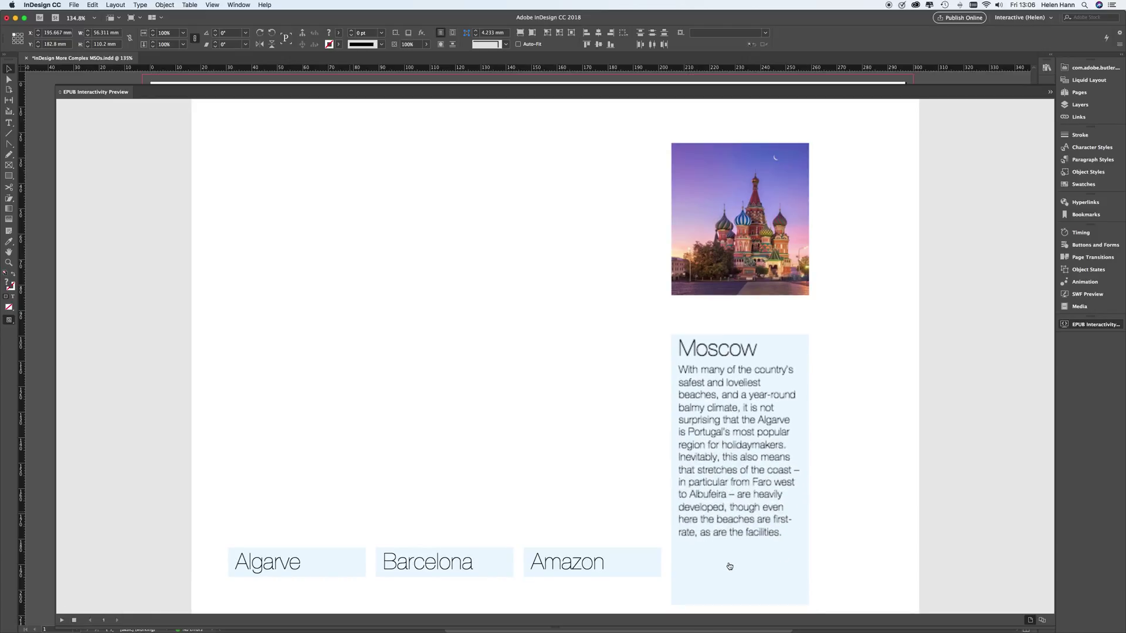
left_click(734, 327)
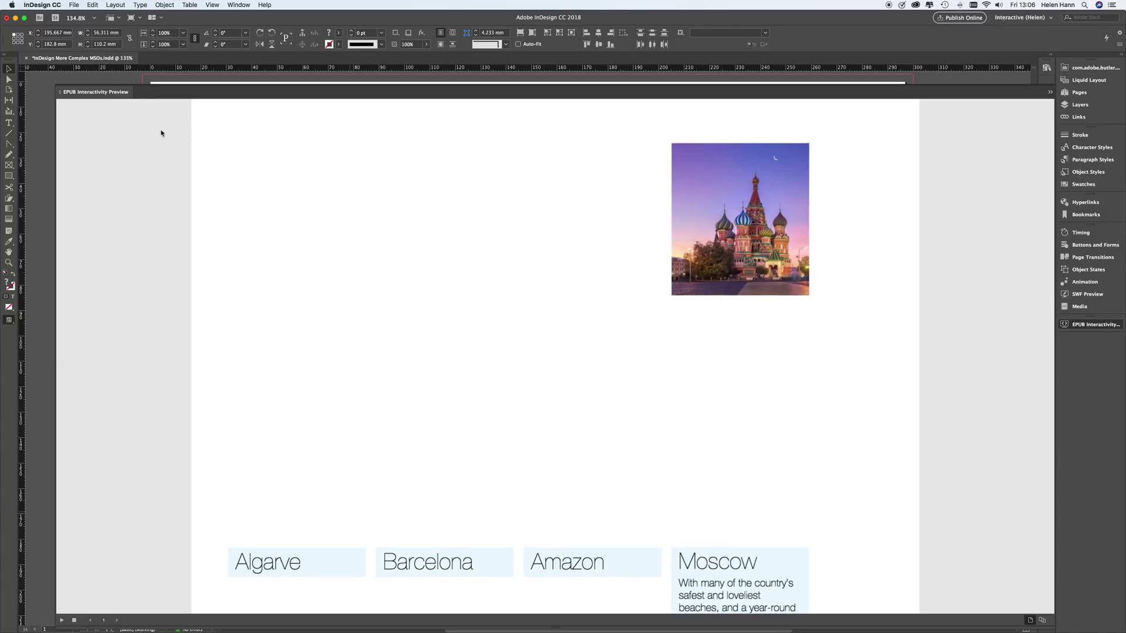
left_click(97, 92)
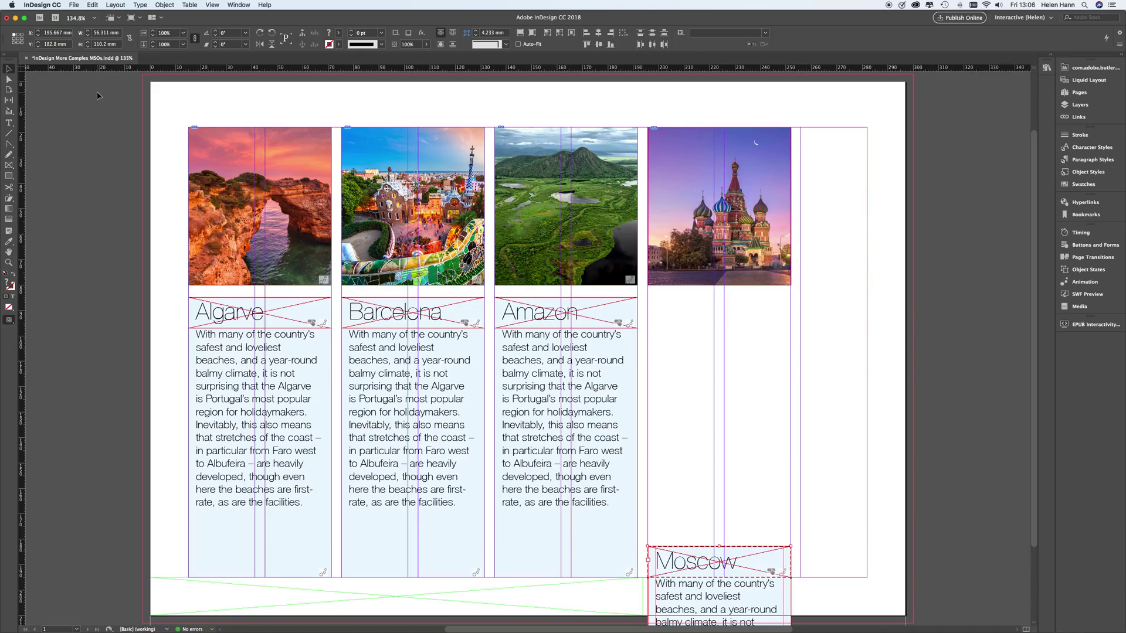
Link the button and text frame animations in the Moscow MSO's Middle state to play together on state load.
left_click(733, 567)
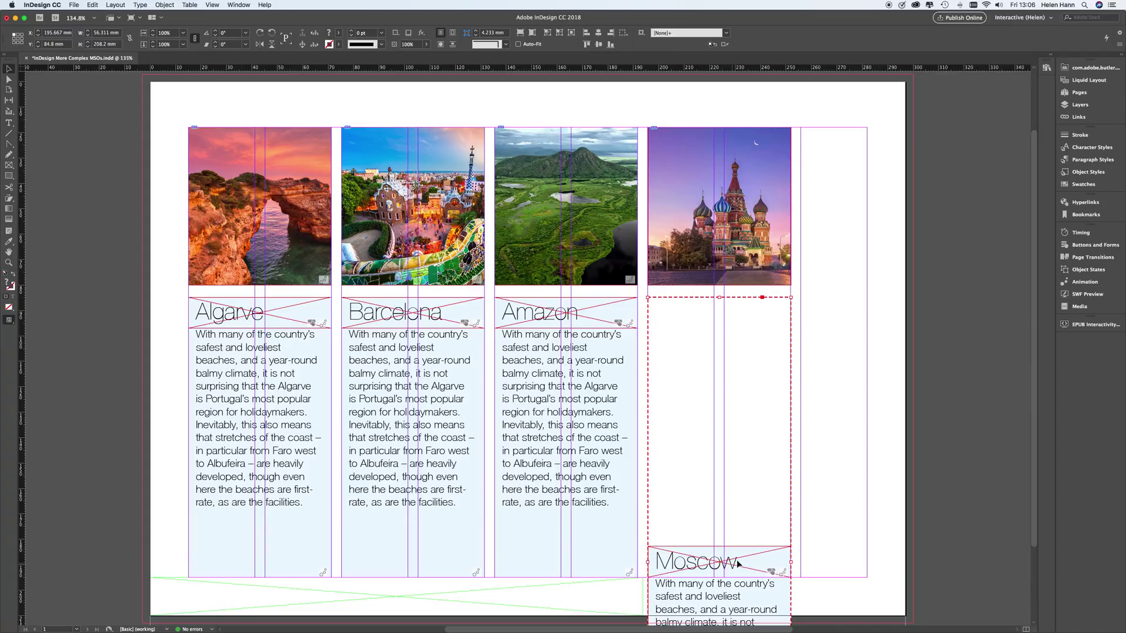
left_click(1088, 271)
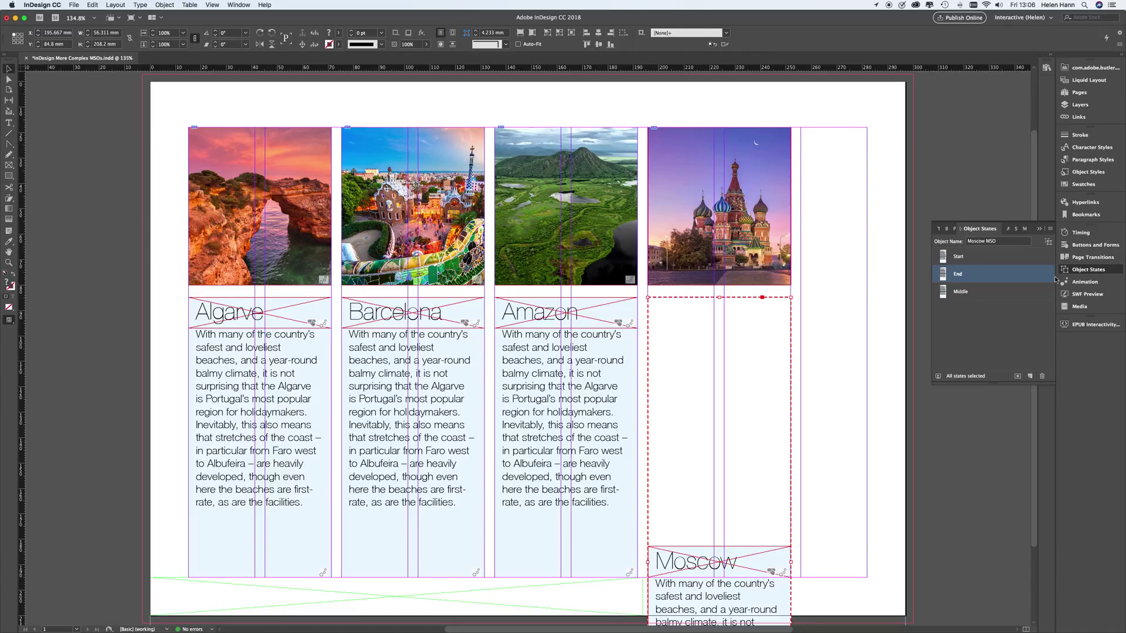
left_click(971, 294)
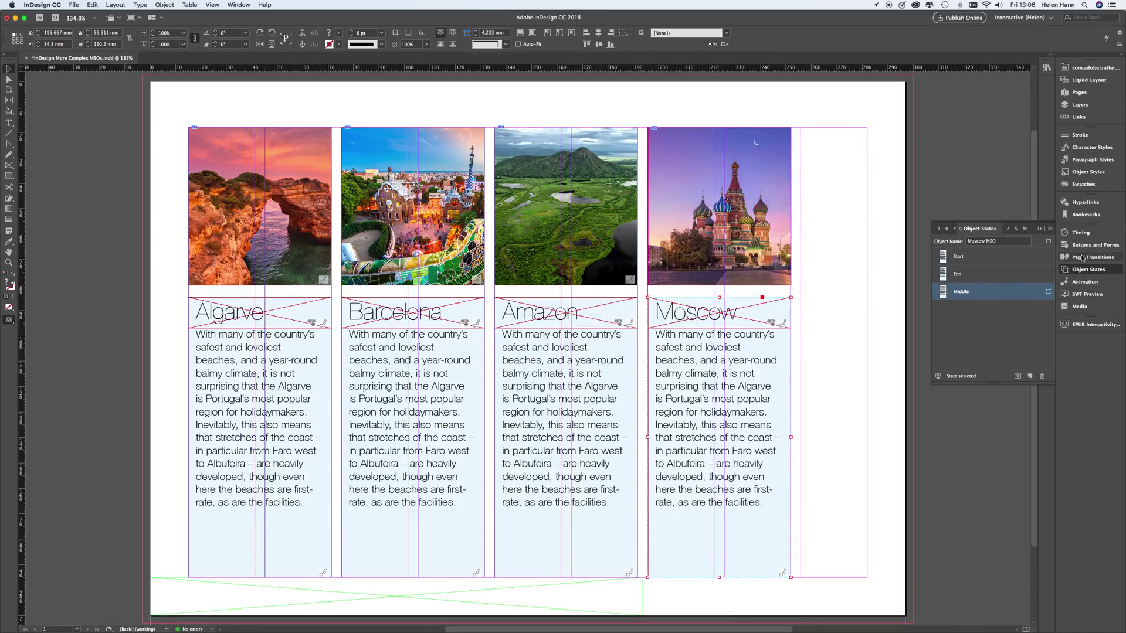
left_click(1080, 232)
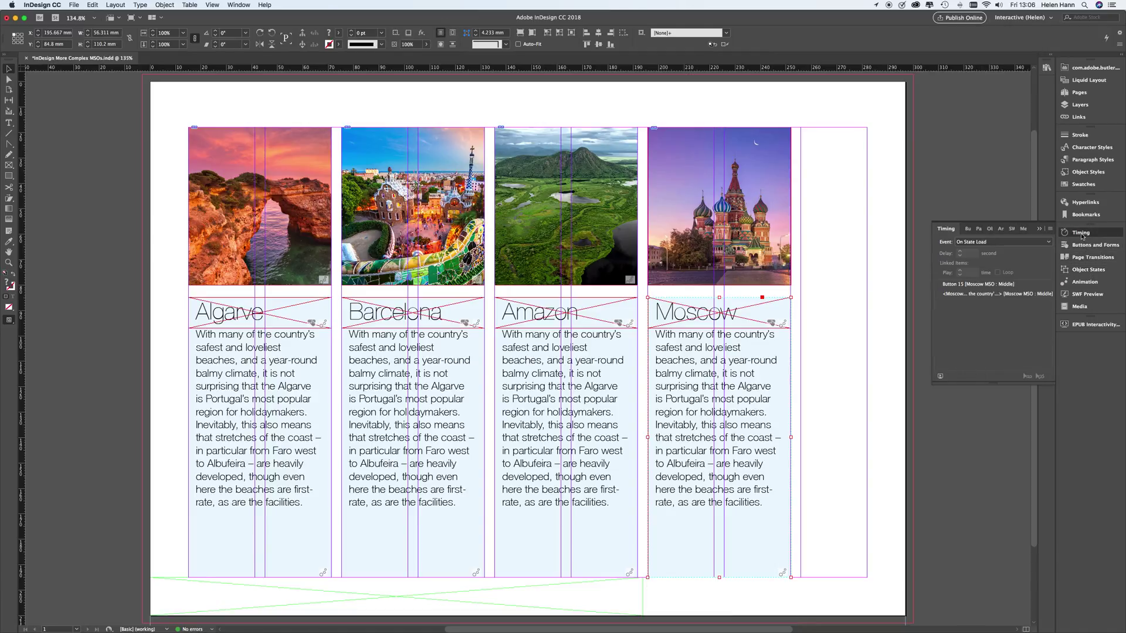
left_click(950, 285)
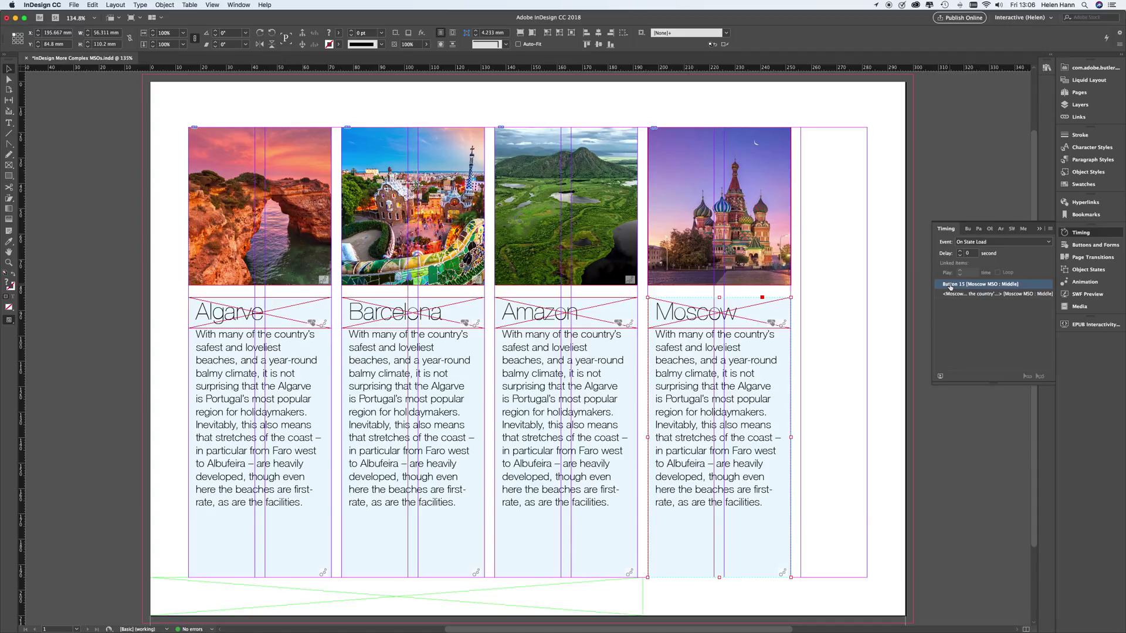
left_click(950, 294, "shift")
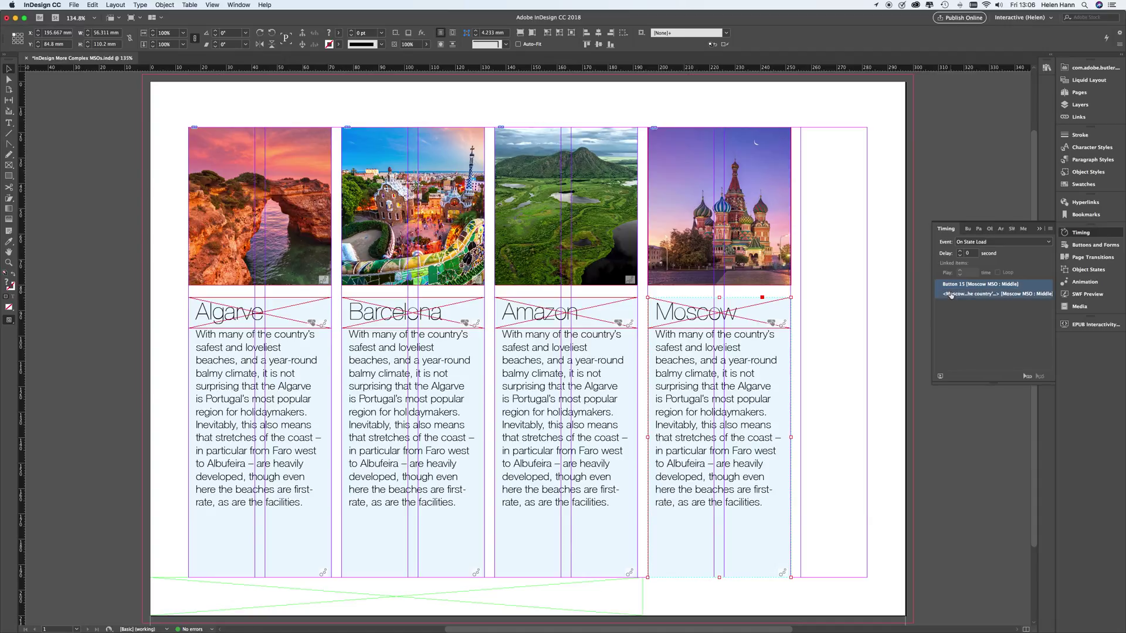
left_click(1027, 377)
Set the button and text frame animations in the Moscow MSO's End state to play together on state load.
key("Escape")
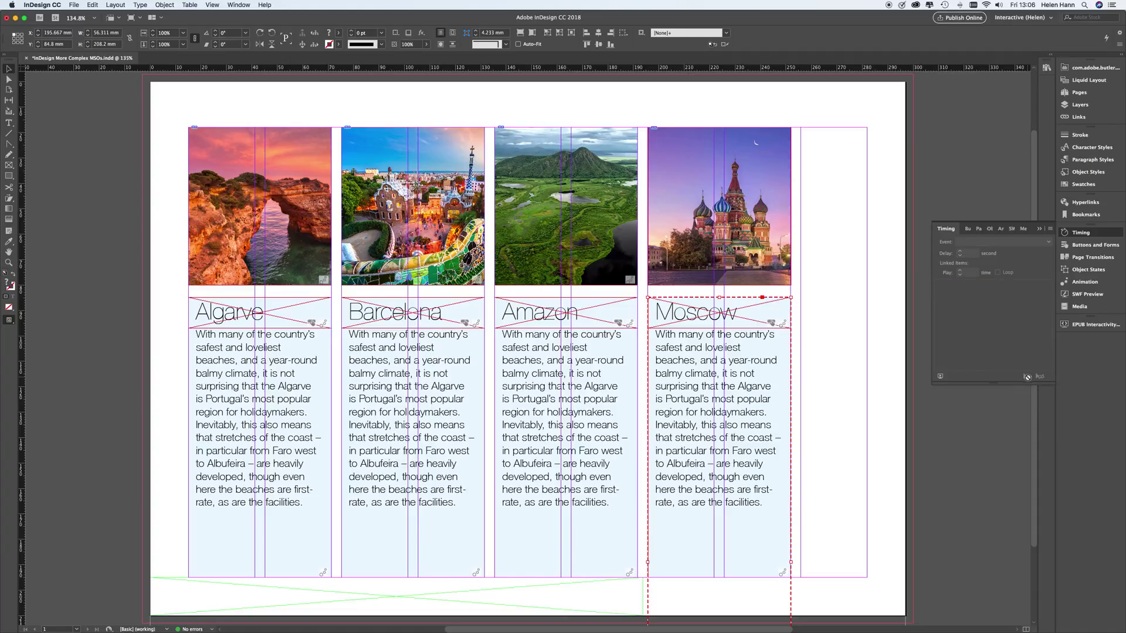
left_click(1089, 269)
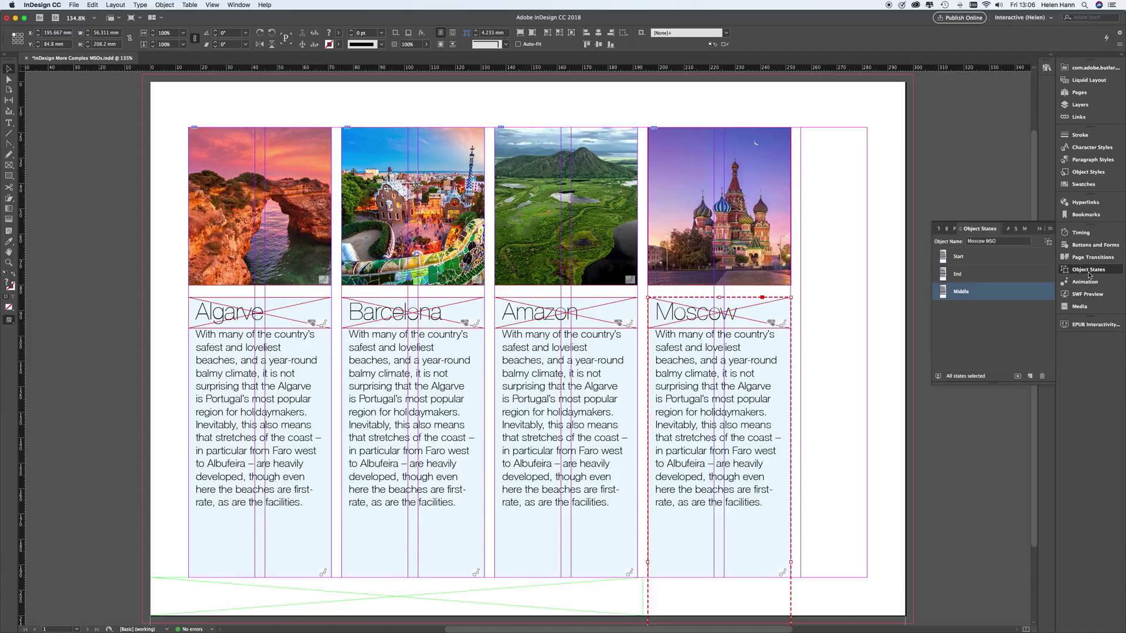
left_click(997, 276)
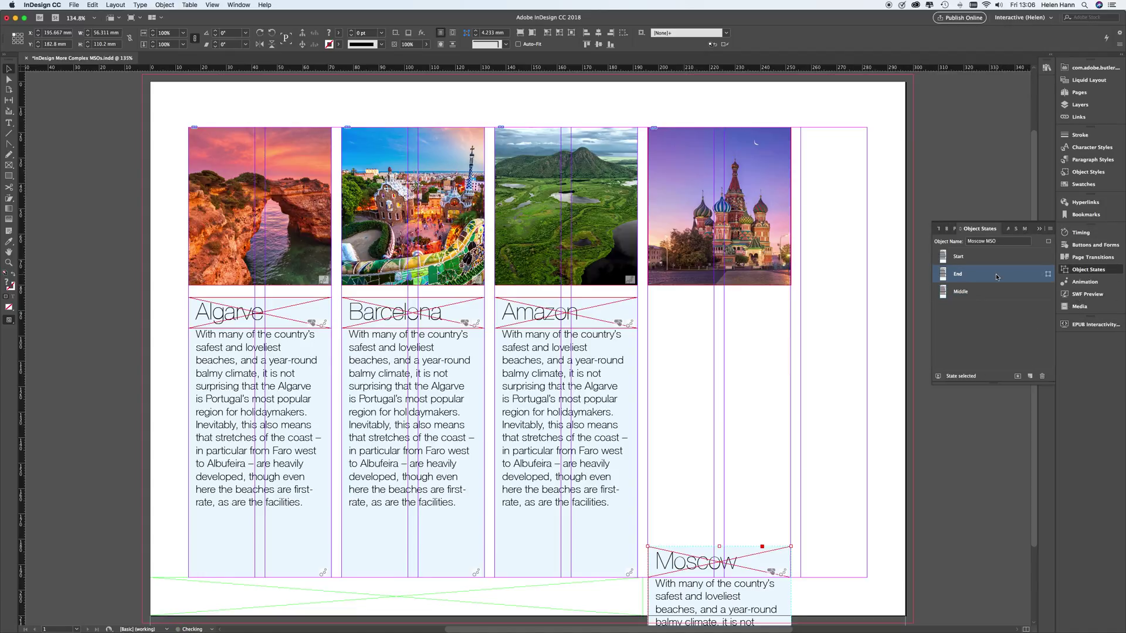
left_click(1082, 232)
left_click(966, 286)
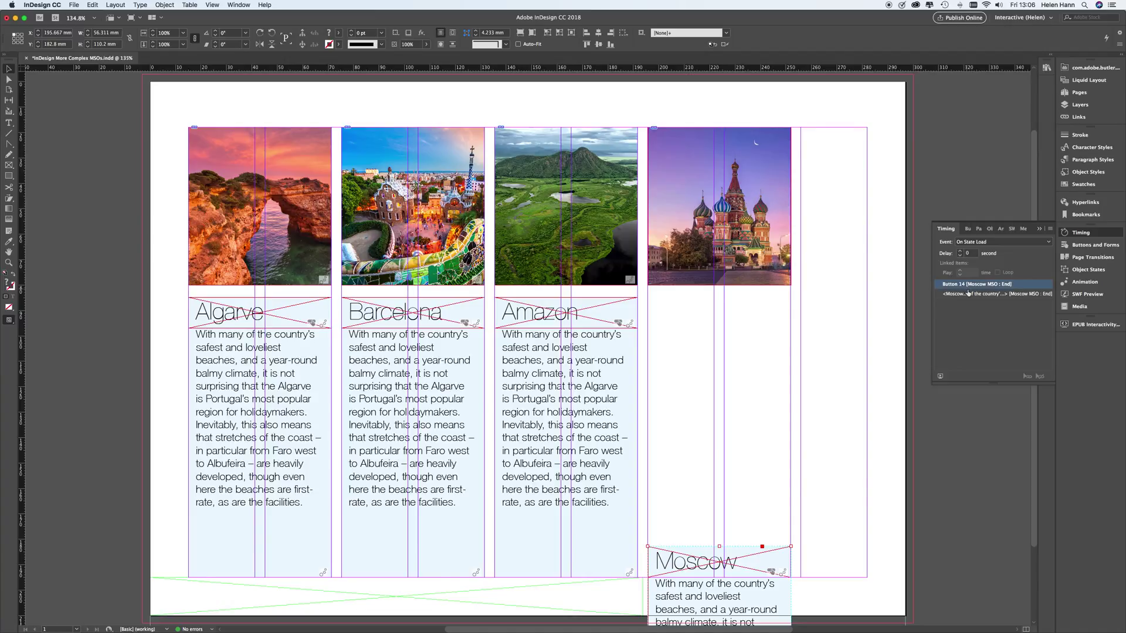
left_click(968, 294, "shift")
left_click(1027, 376)
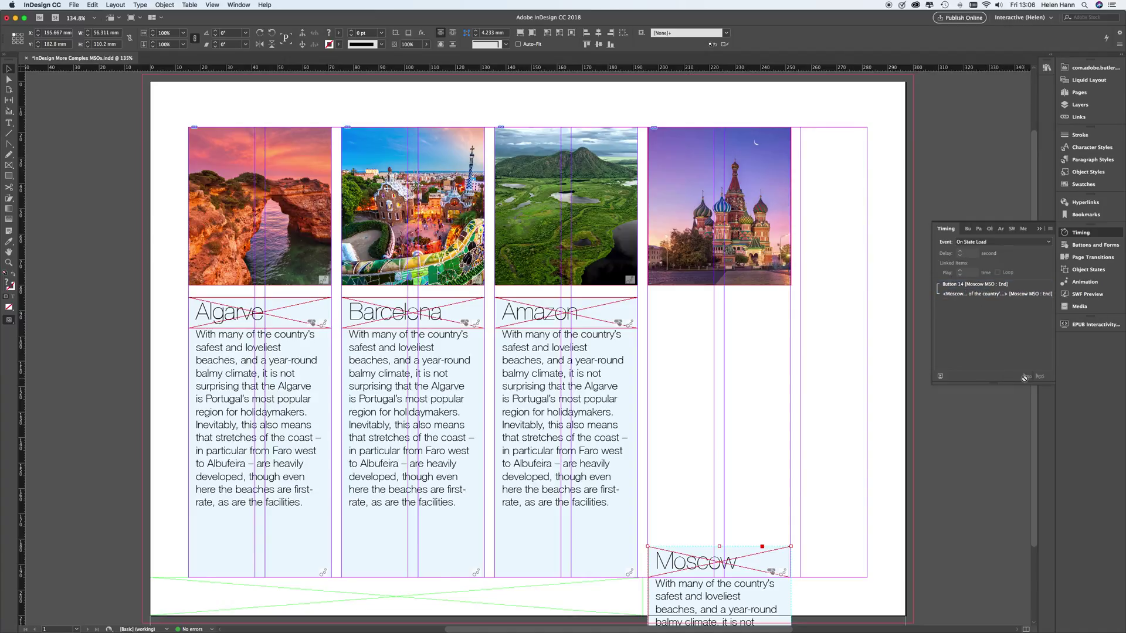
Preview the EPUB interactivity, open and close the Moscow panel repeatedly from its heading to check the linked animations, and close the preview.
left_click(1064, 324)
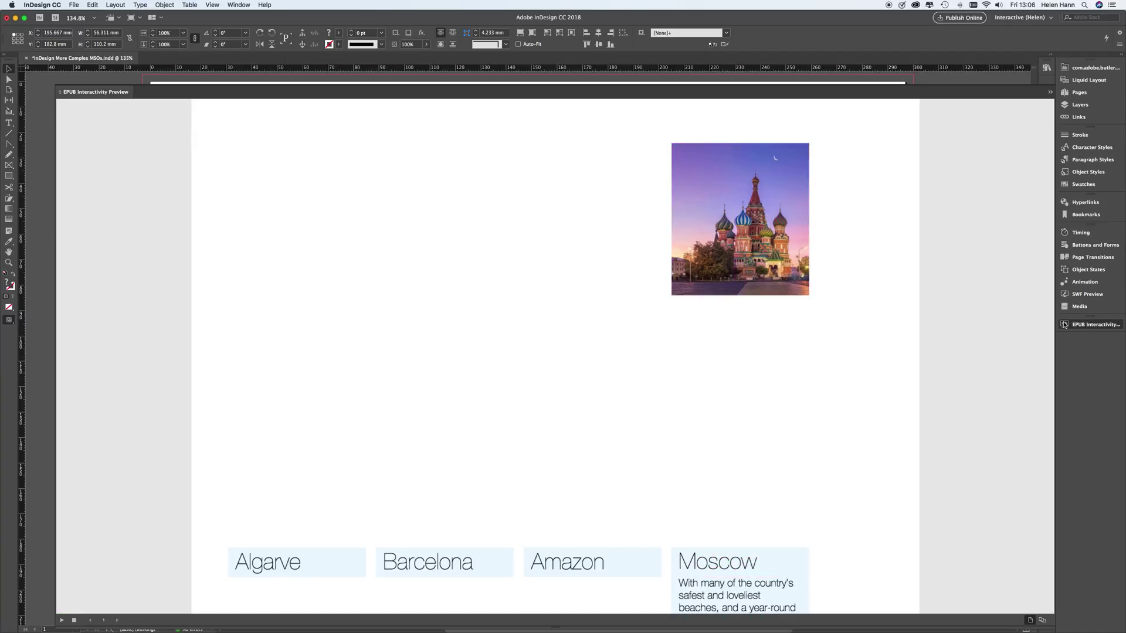
left_click(62, 620)
left_click(704, 566)
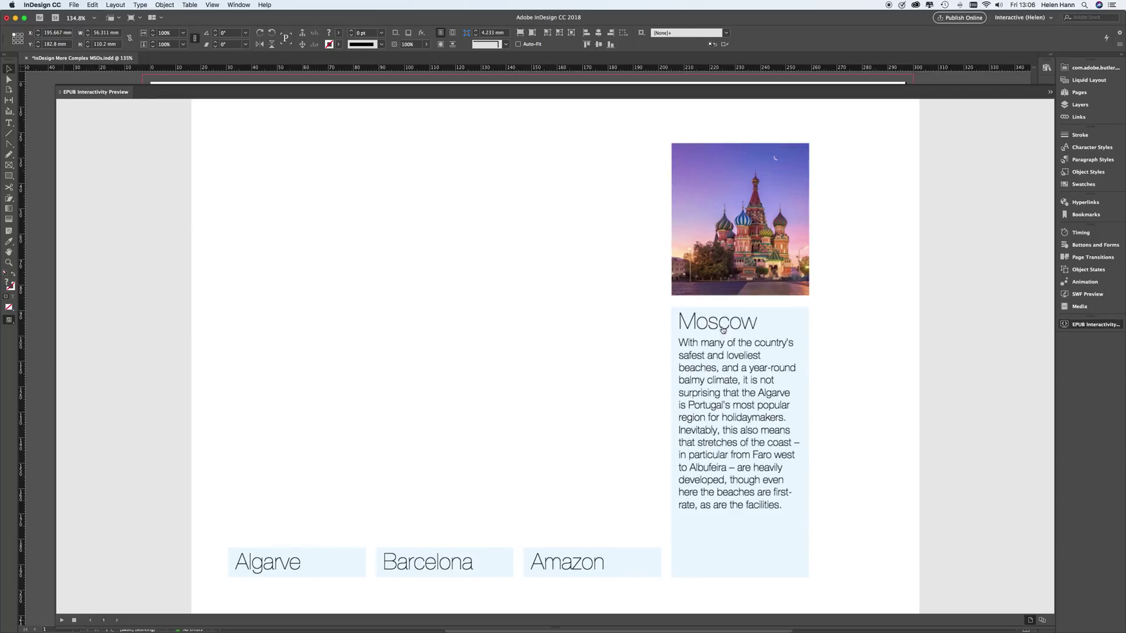
left_click(723, 329)
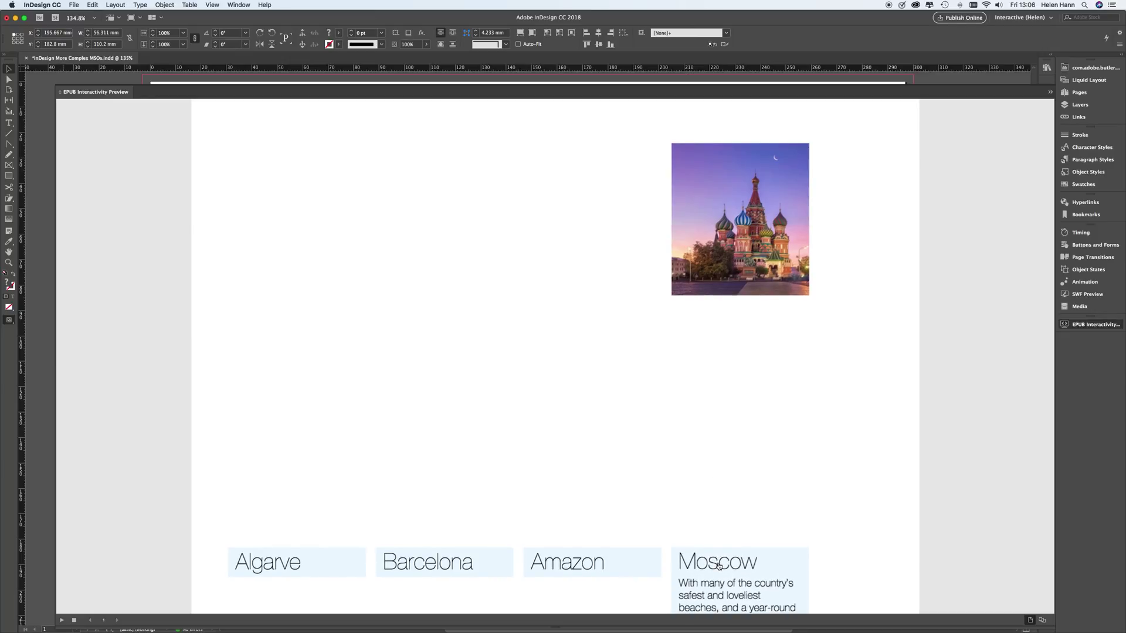
left_click(721, 557)
left_click(734, 321)
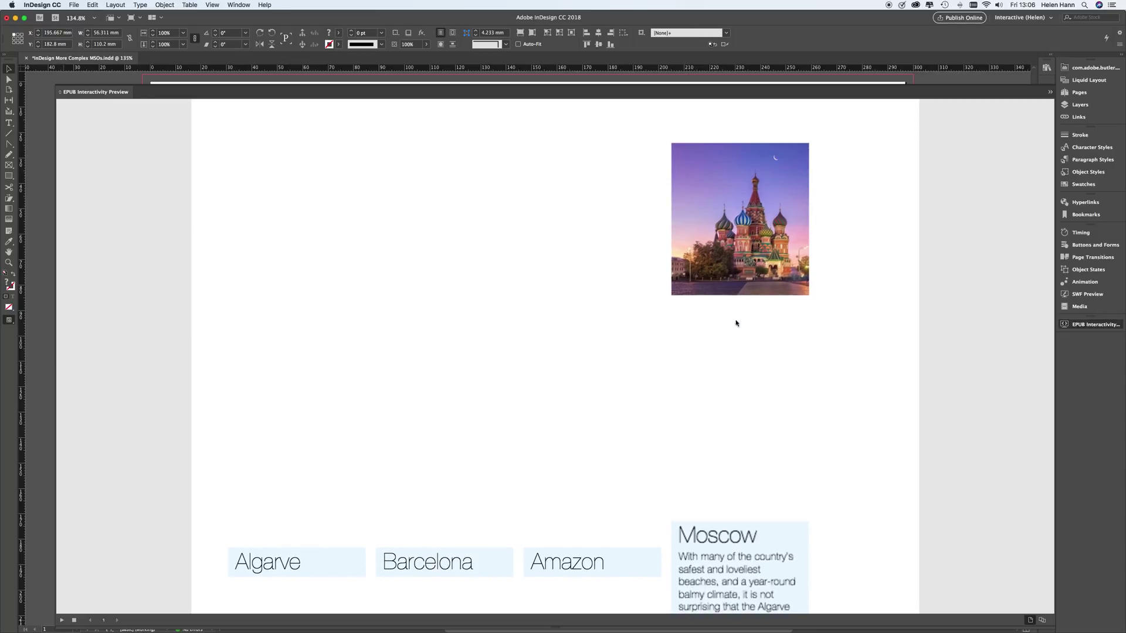
left_click(712, 565)
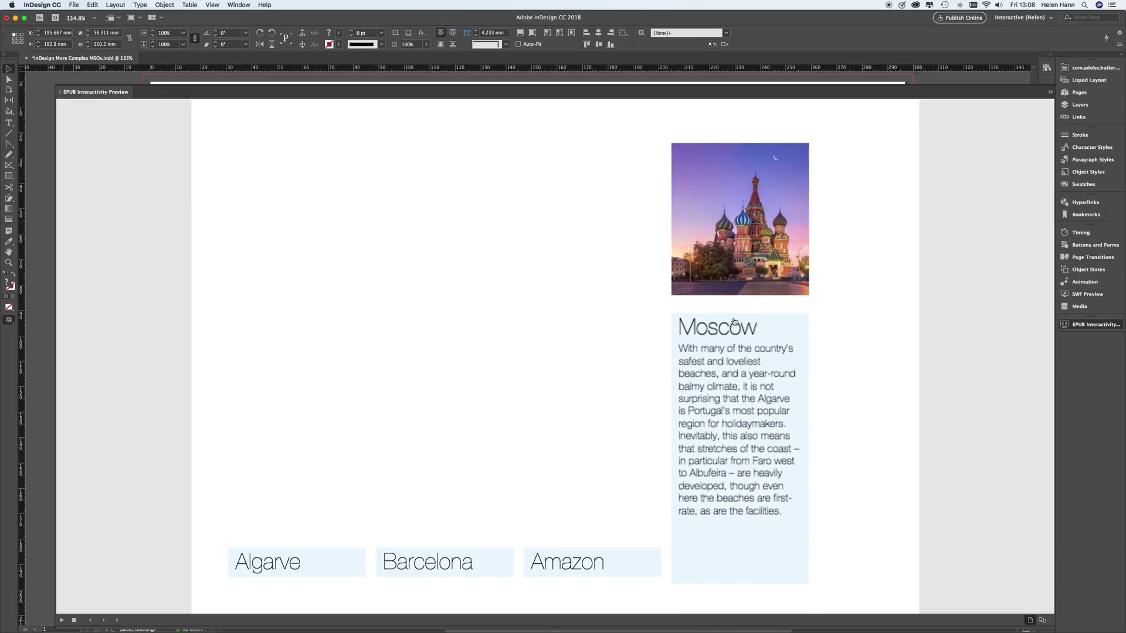
left_click(730, 333)
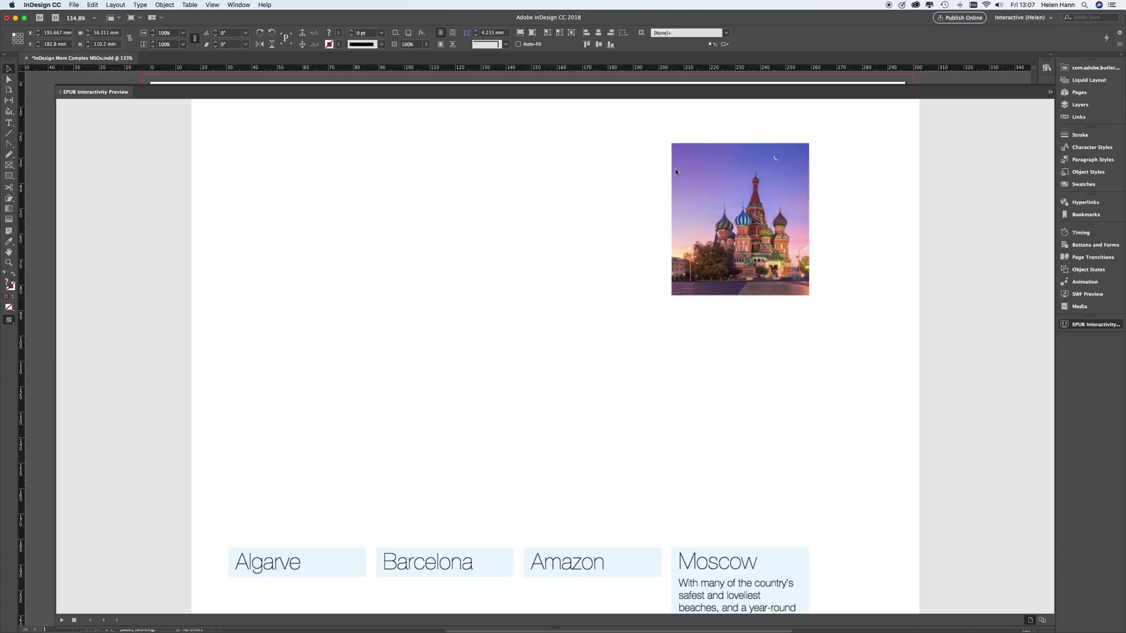
left_click(110, 93)
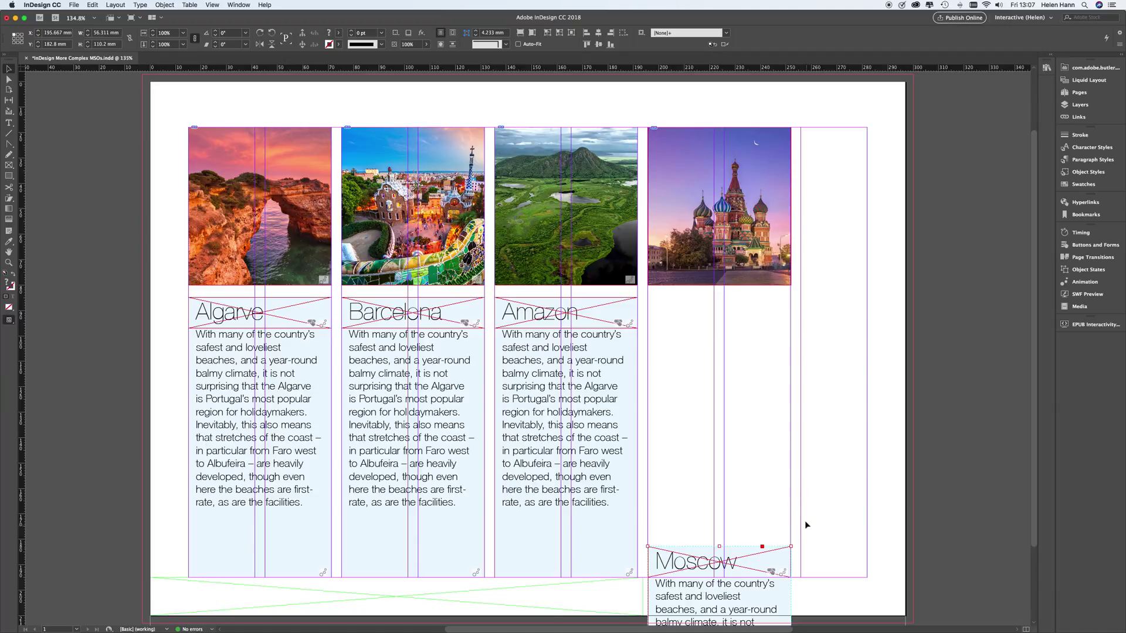
Cut the Moscow cathedral picture from the page.
left_click(768, 216)
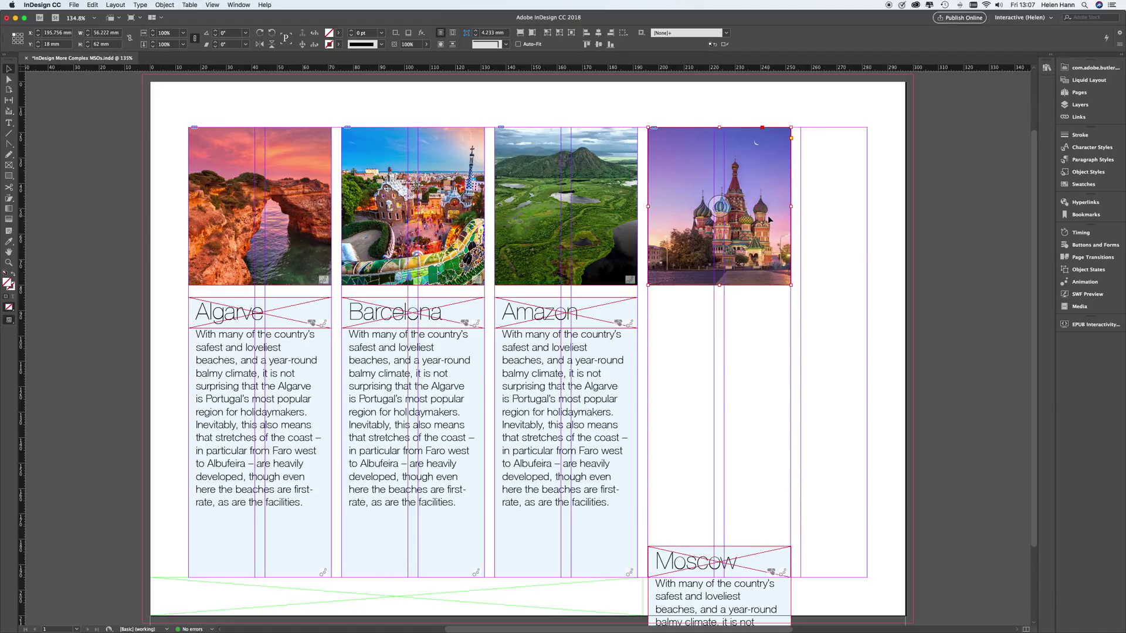
left_click(93, 5)
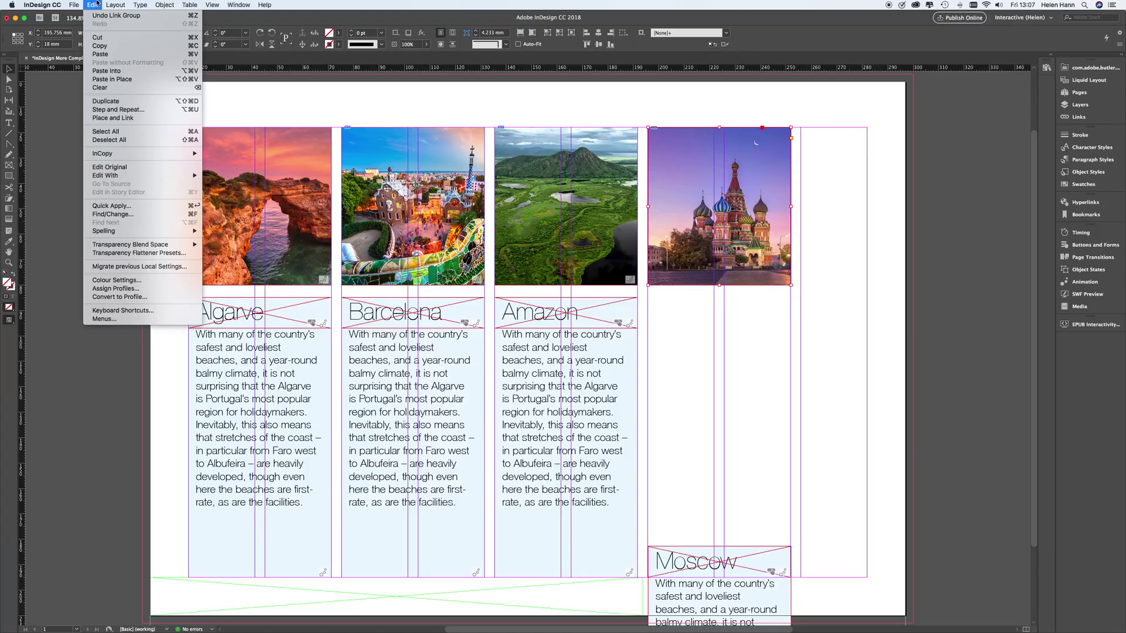
left_click(98, 37)
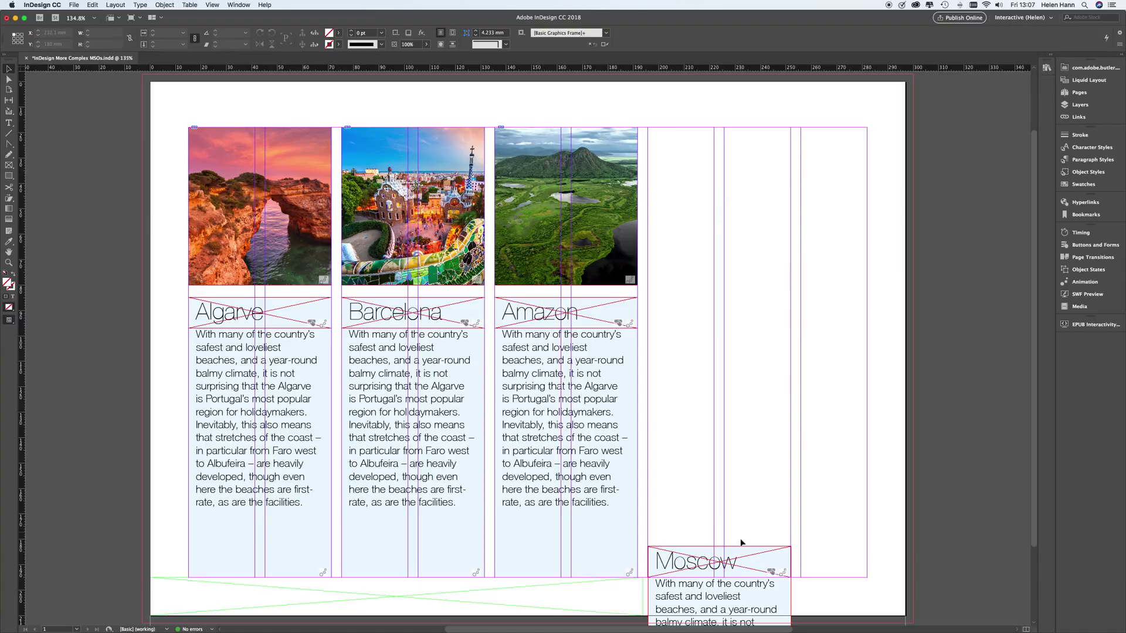
Paste the cut picture into the Moscow MSO's Middle state and place it above the heading, level with the other pictures at Y 18 mm.
key("super+v")
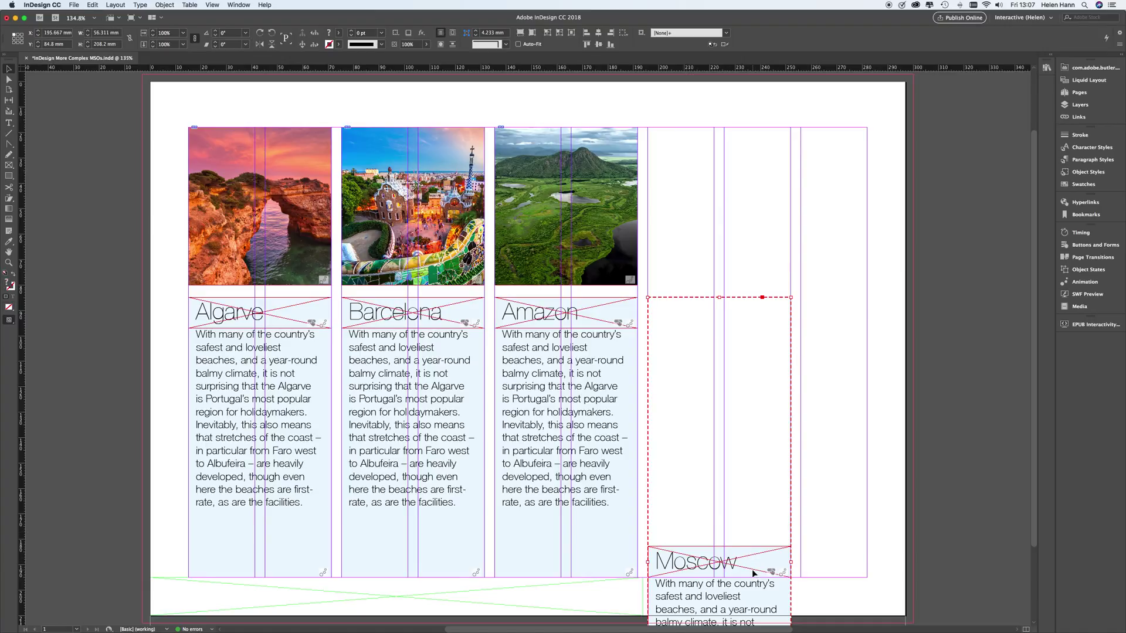
left_click(1084, 272)
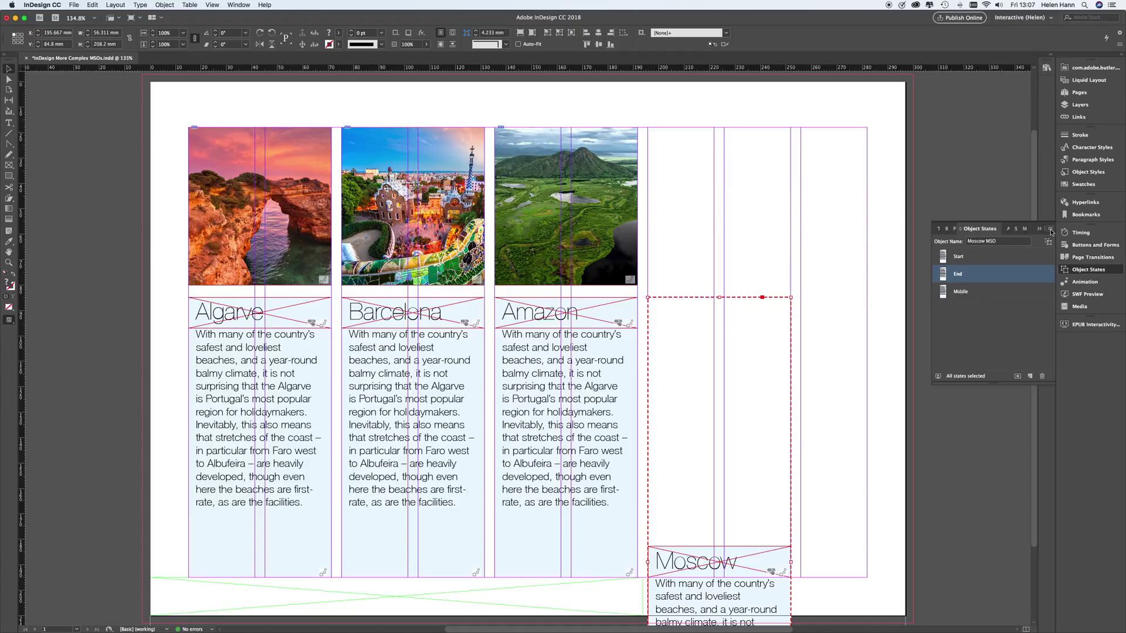
left_click(1051, 229)
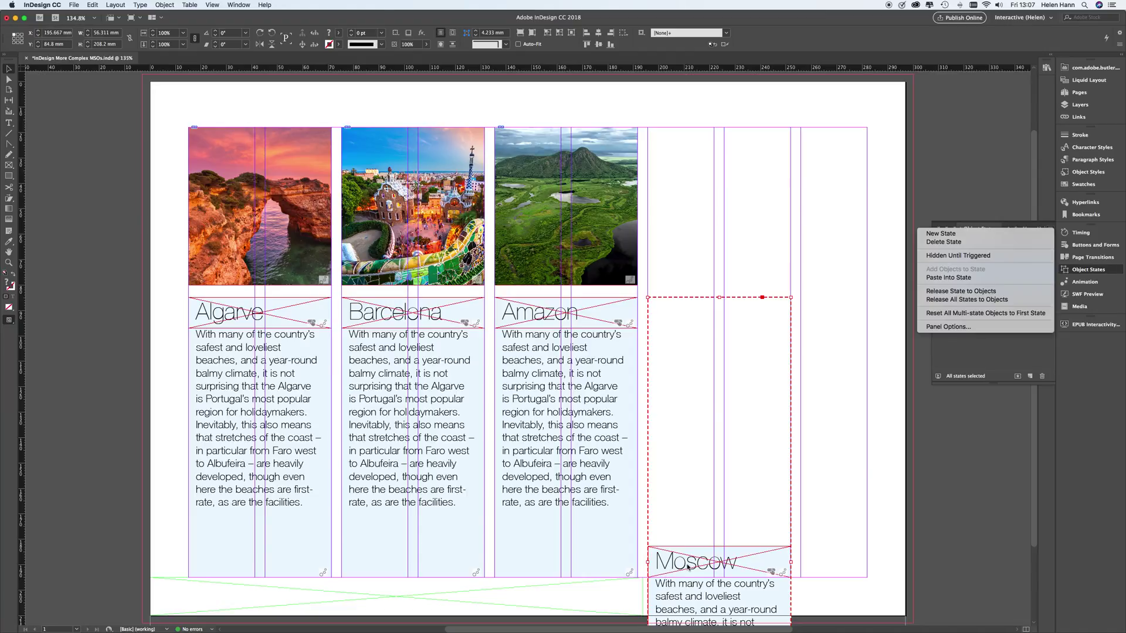
left_click(1048, 363)
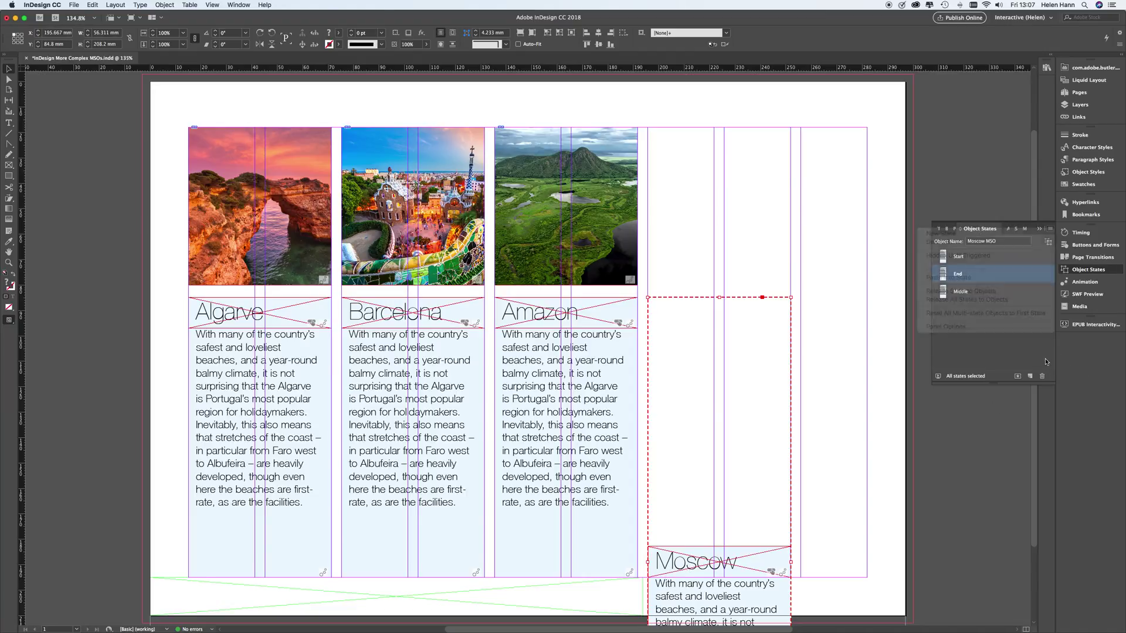
left_click(992, 292)
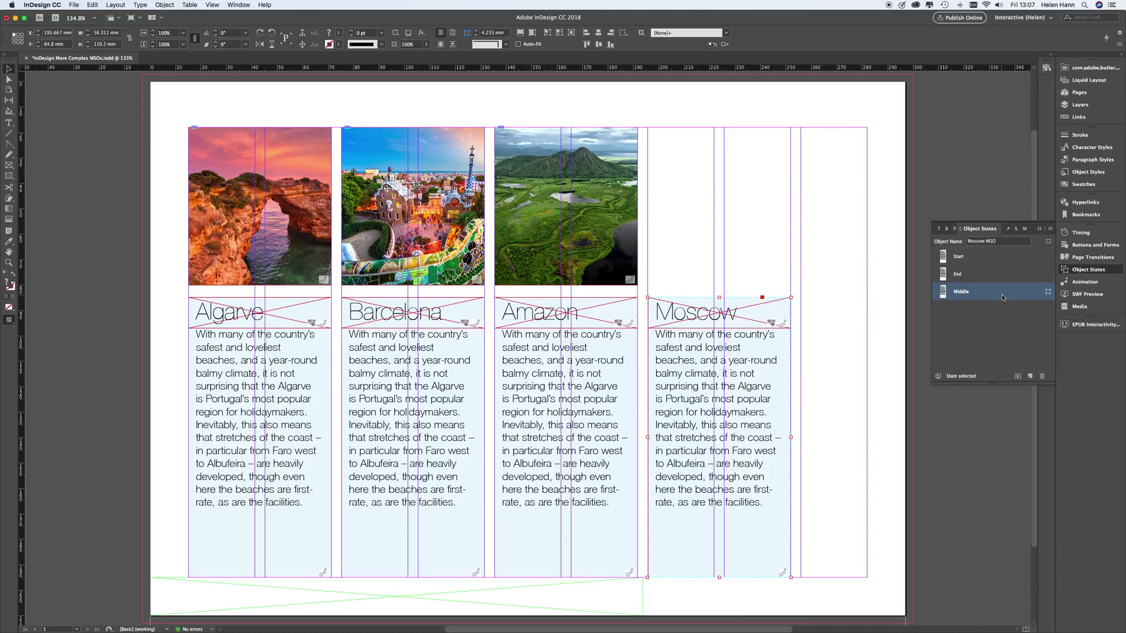
left_click(1049, 229)
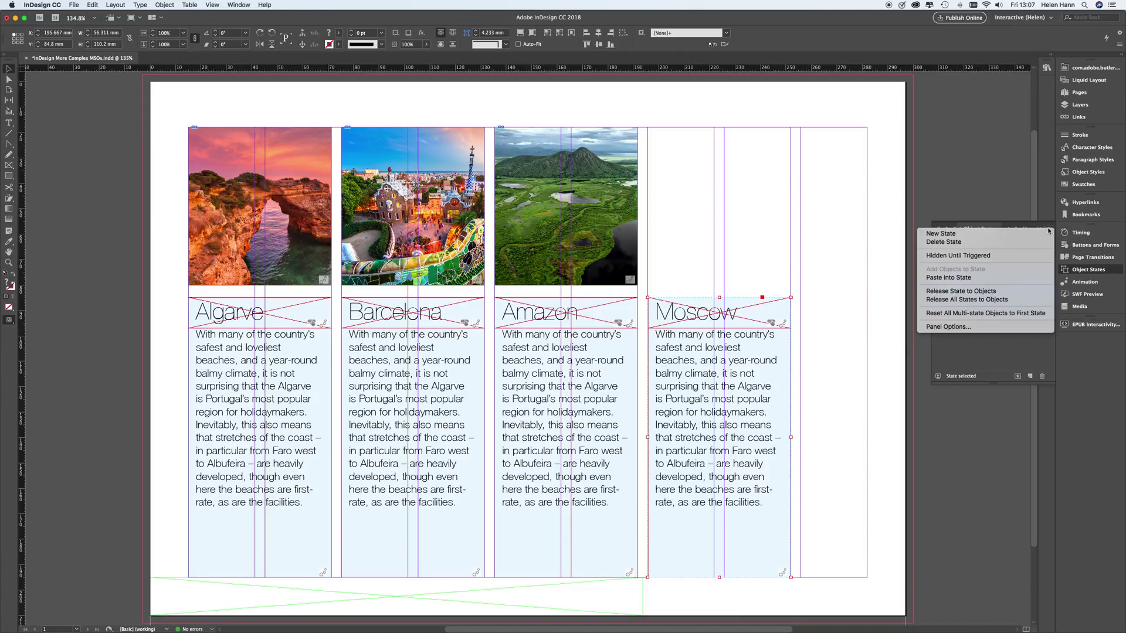
left_click(1012, 278)
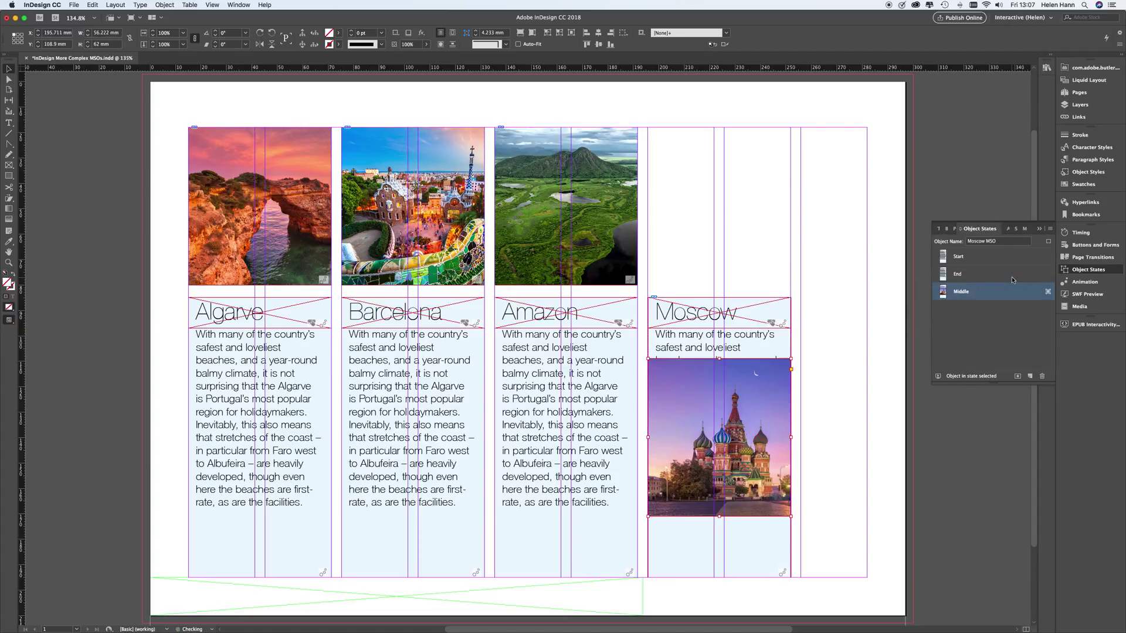
left_click_drag(786, 435, 757, 205)
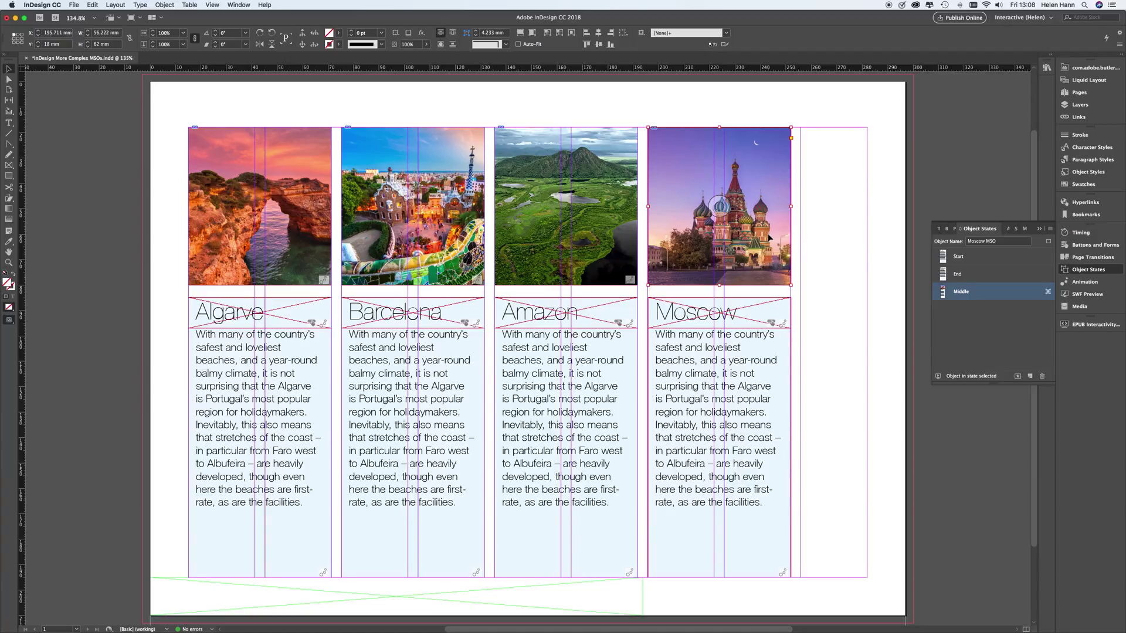
Apply the Fade In animation to the Moscow picture in the MSO's Middle state.
left_click(1082, 104)
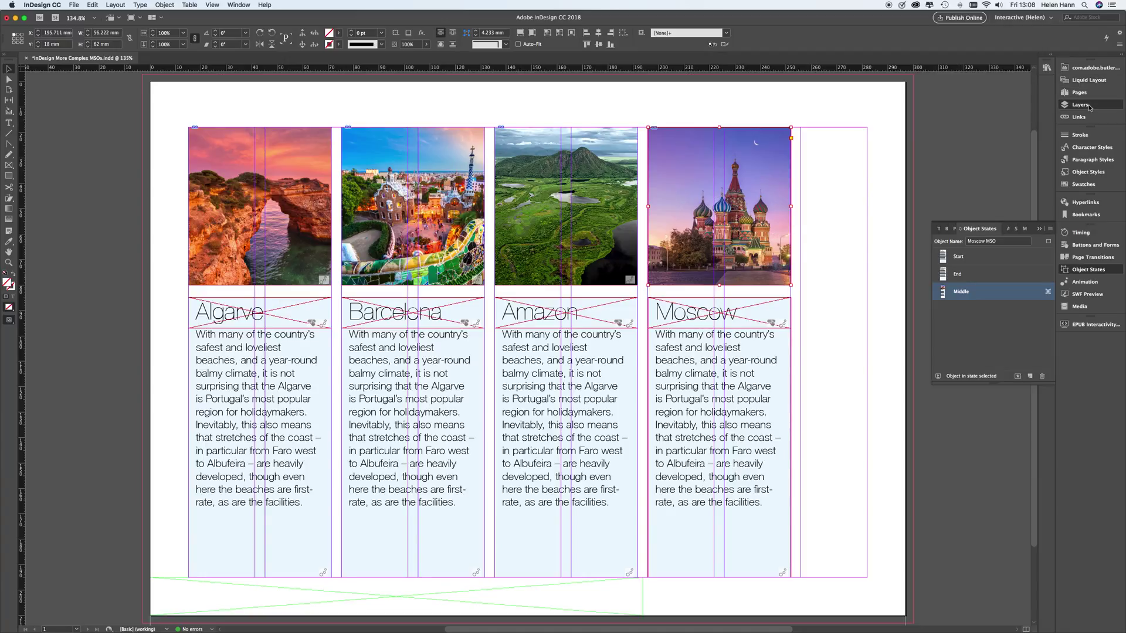
left_click(987, 115)
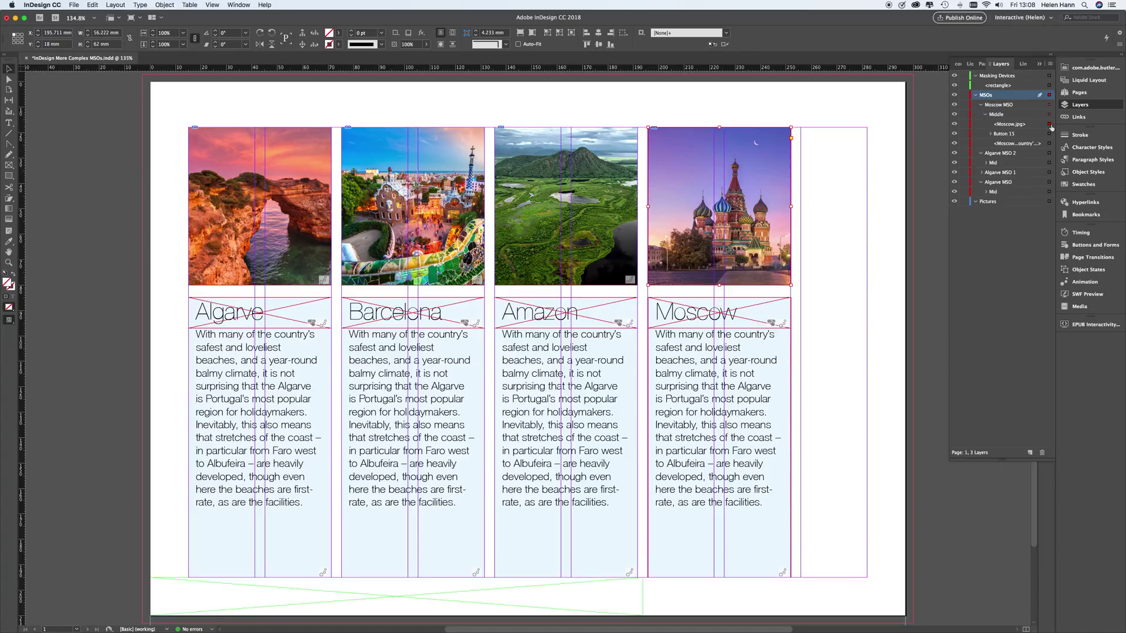
left_click(1084, 284)
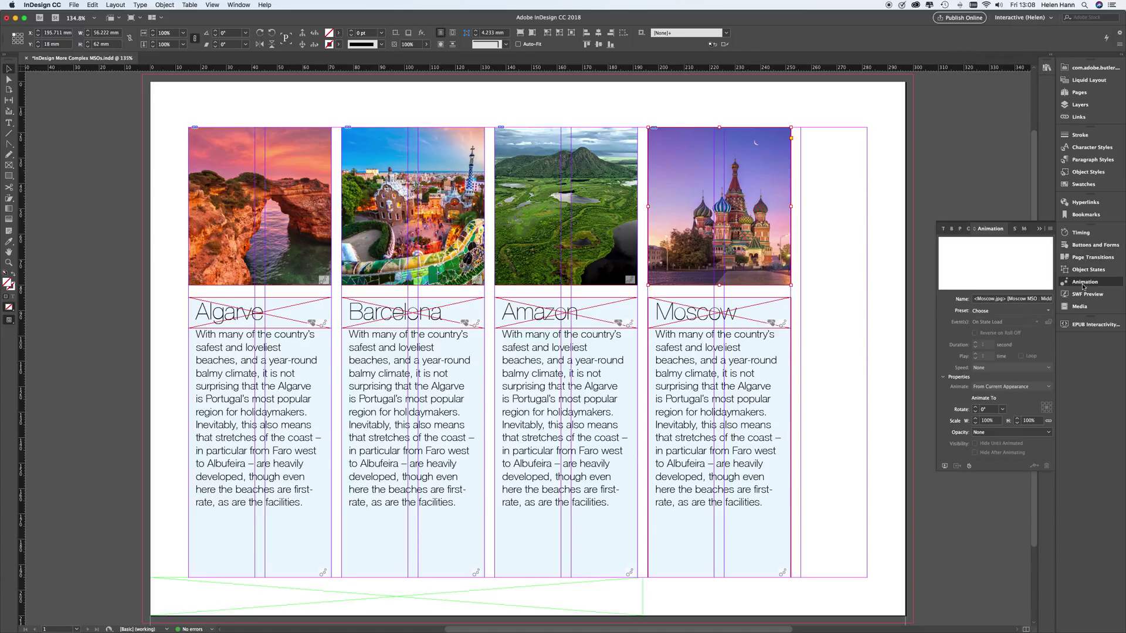
left_click(1044, 312)
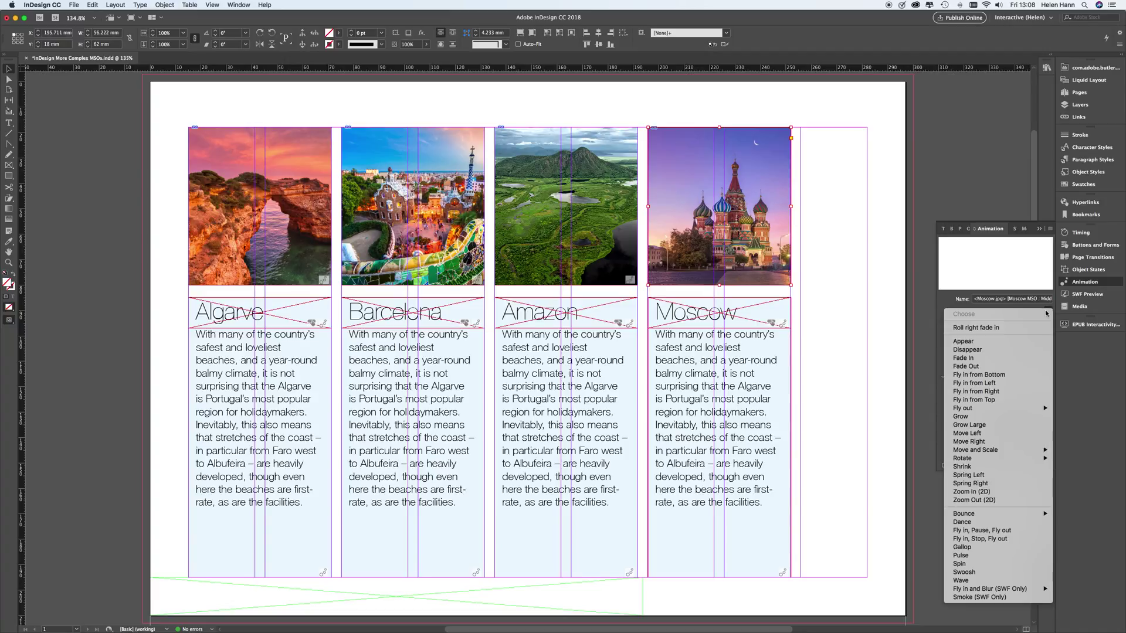
left_click(1023, 359)
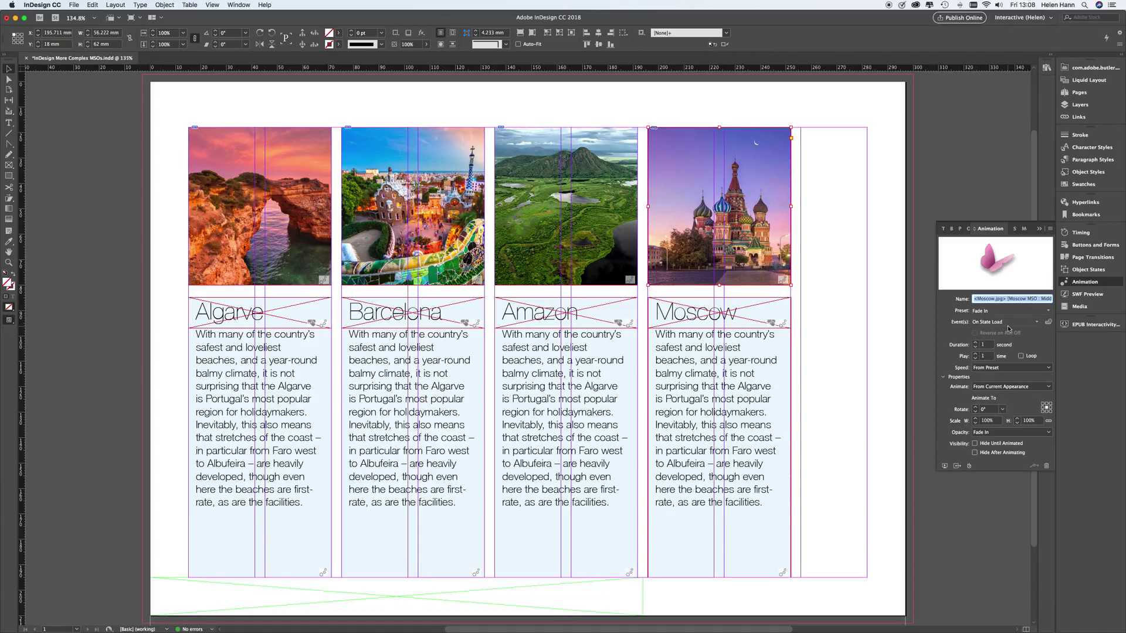
Preview the EPUB interactivity, test opening and closing all four panels with their pictures from the headings, and close the preview.
left_click(1094, 325)
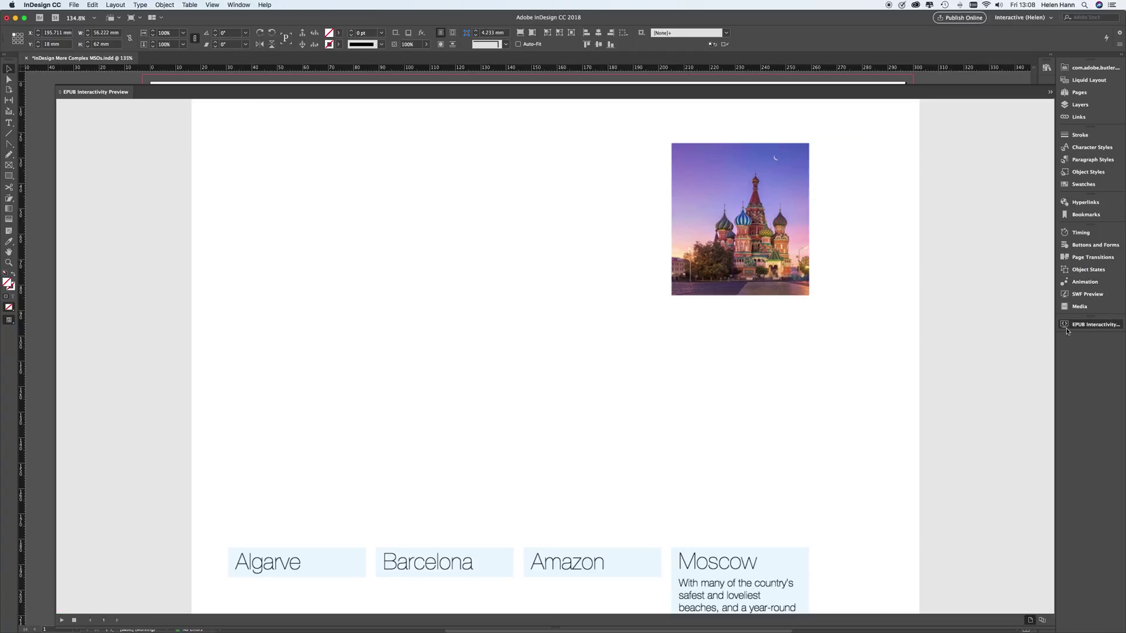
left_click(63, 621)
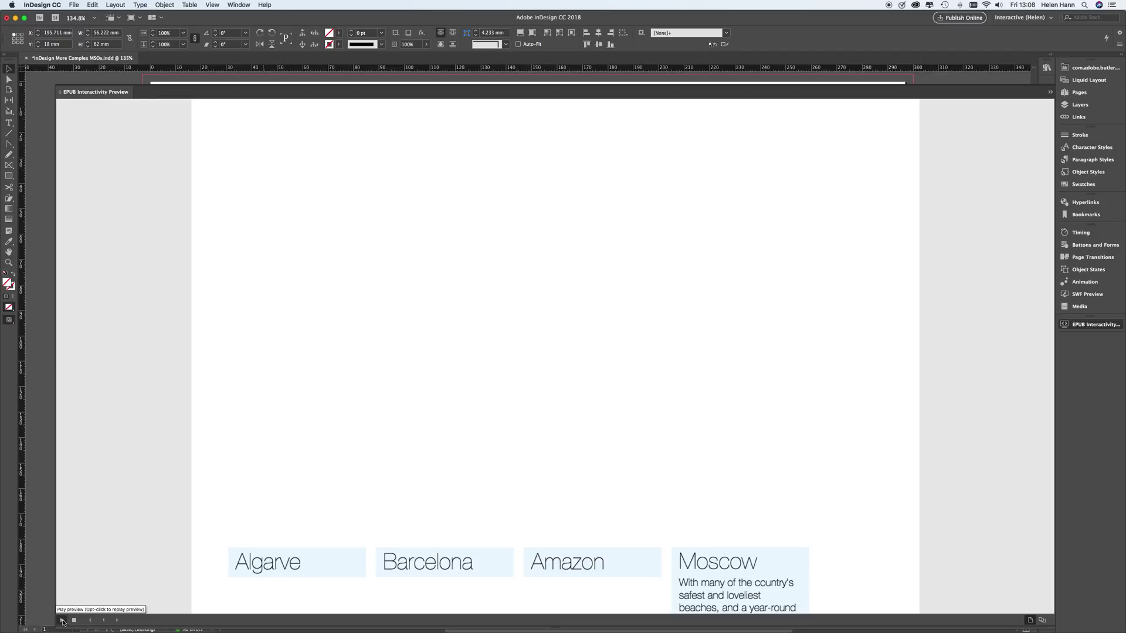
left_click(714, 567)
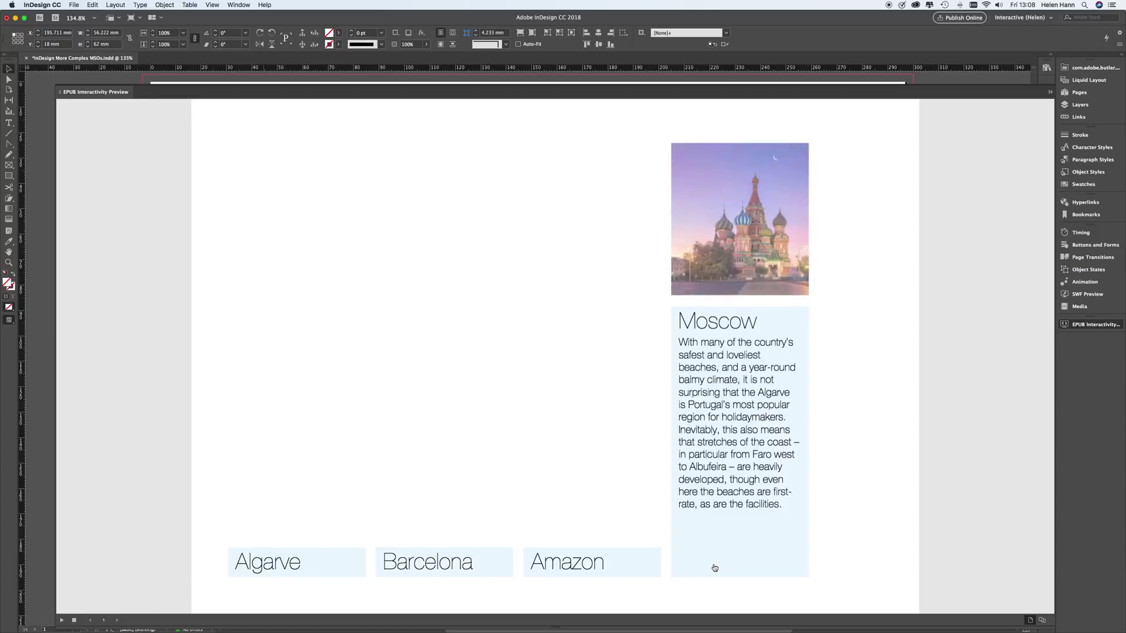
left_click(567, 565)
left_click(457, 569)
left_click(281, 572)
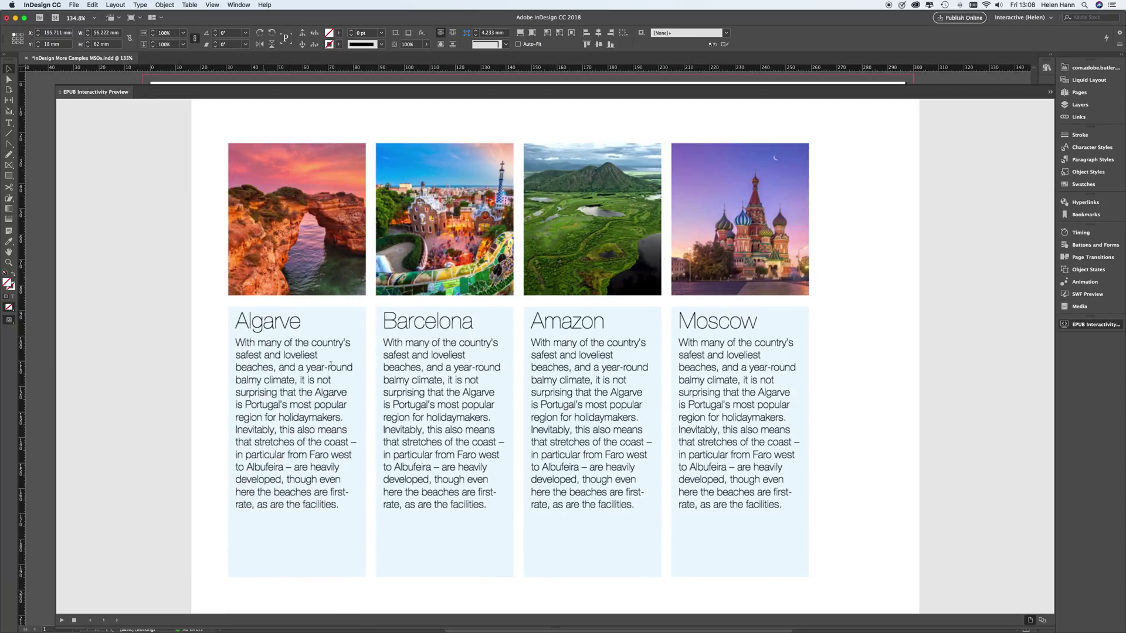
left_click(291, 327)
left_click(434, 323)
left_click(556, 322)
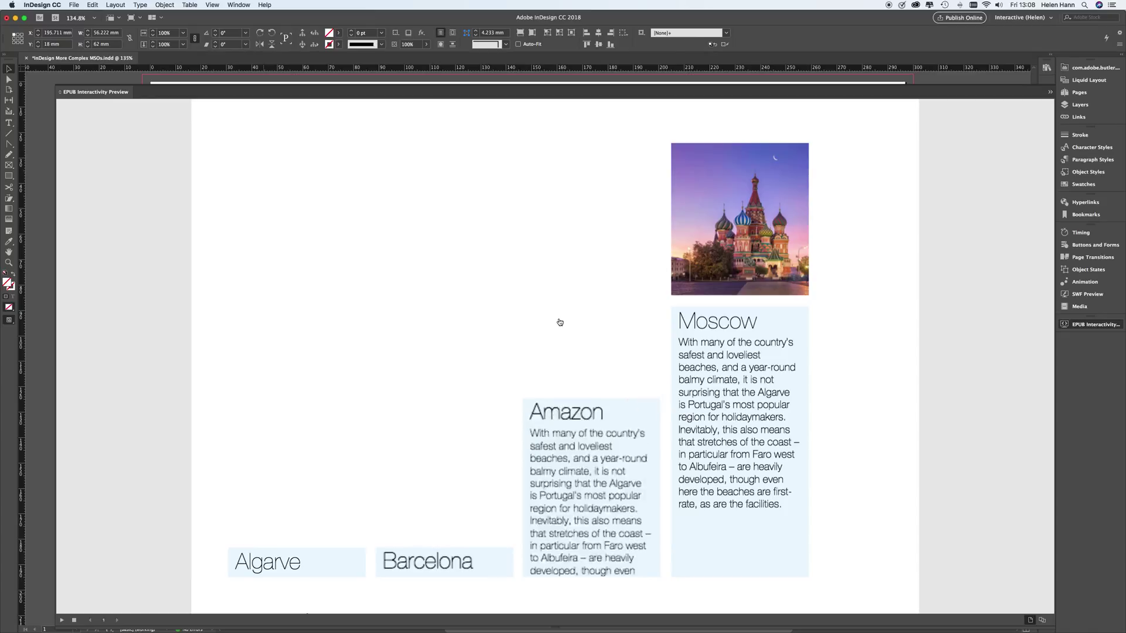
left_click(737, 500)
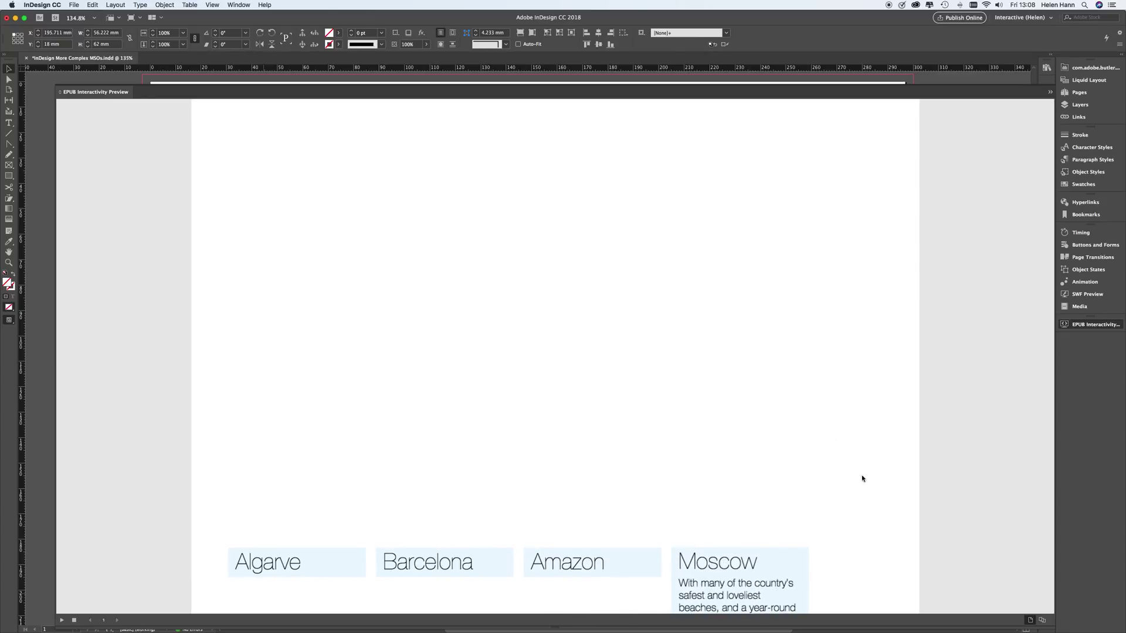
left_click(97, 92)
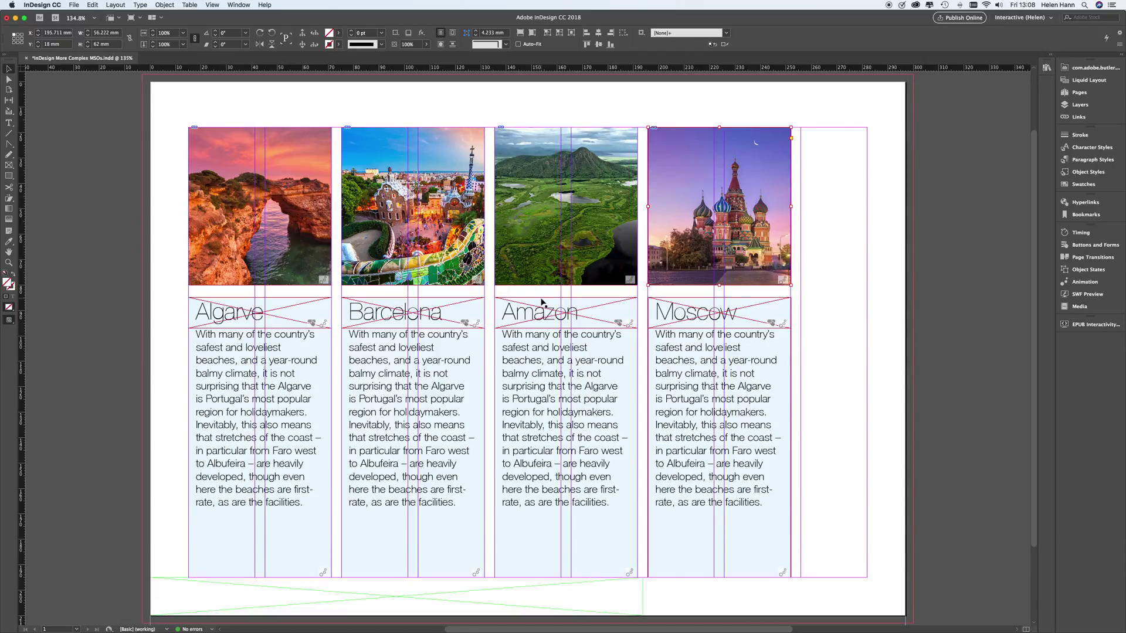
Link the picture, button and text frame animations in the Moscow MSO's Middle state to play together on state load.
left_click(741, 353)
left_click(1084, 105)
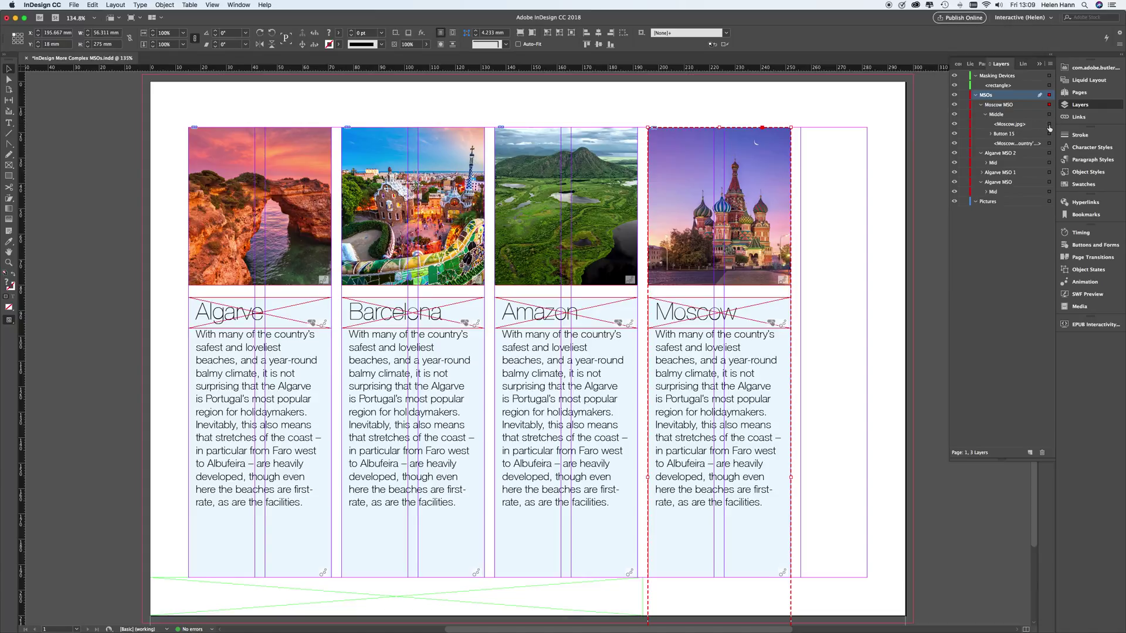
left_click(1050, 125)
left_click(1049, 135, "shift")
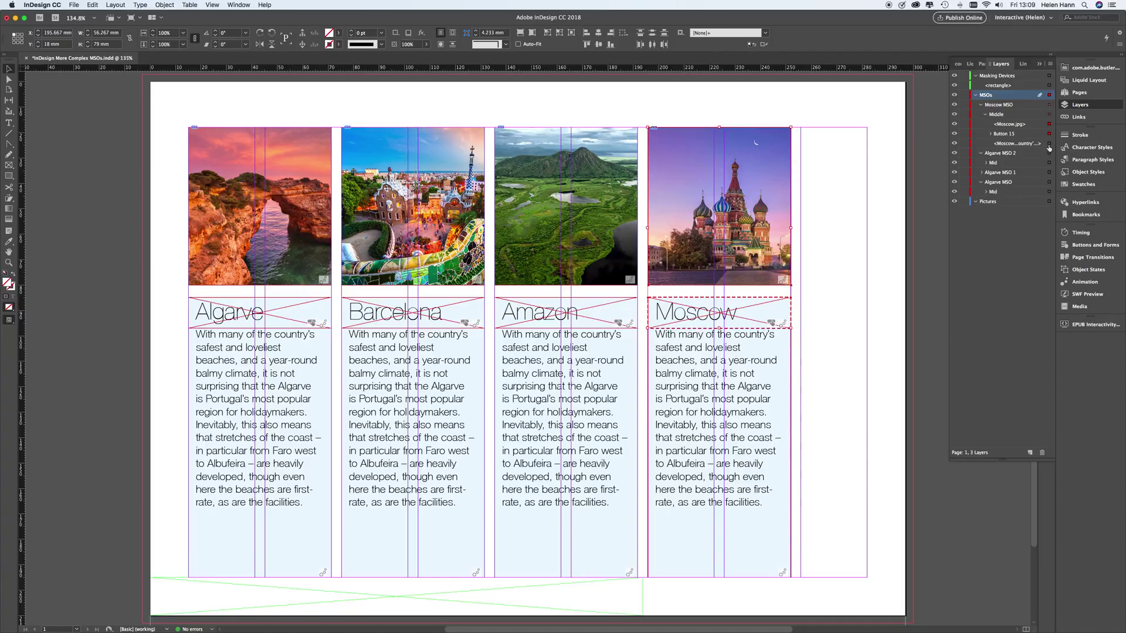
left_click(1049, 144, "shift")
left_click(1082, 233)
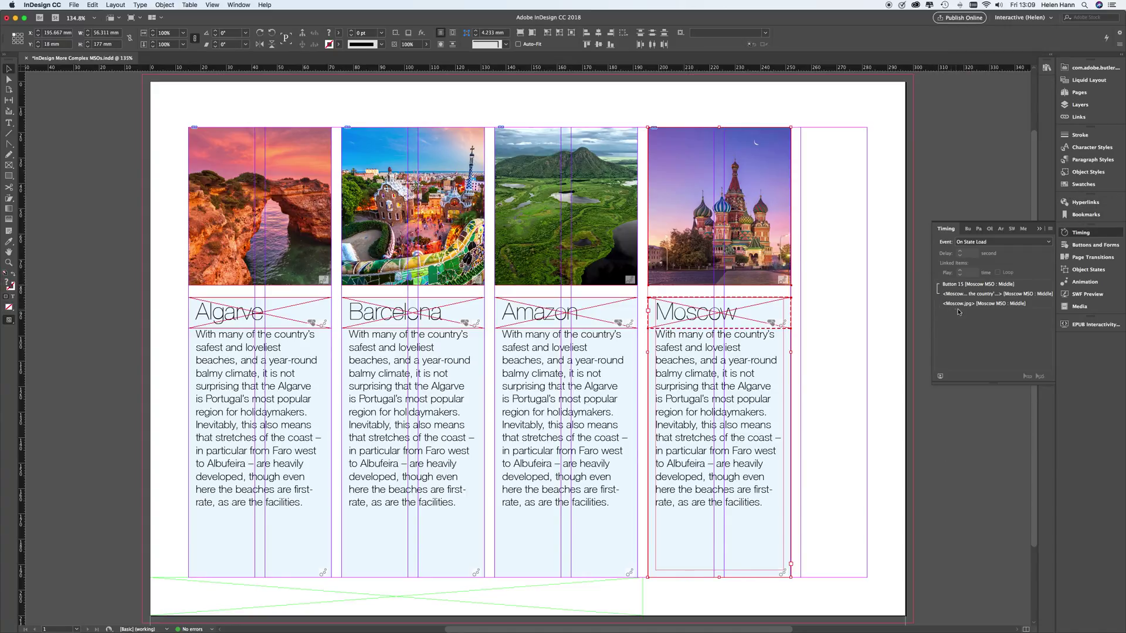
left_click(957, 284)
left_click(958, 293, "shift")
left_click(957, 303, "shift")
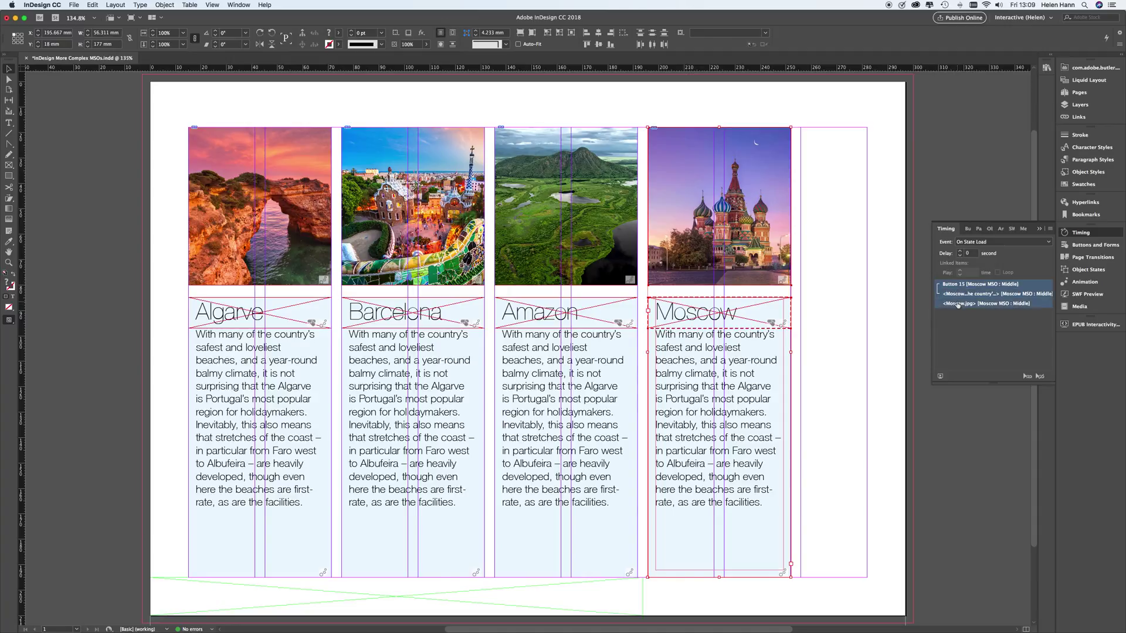
left_click(1027, 376)
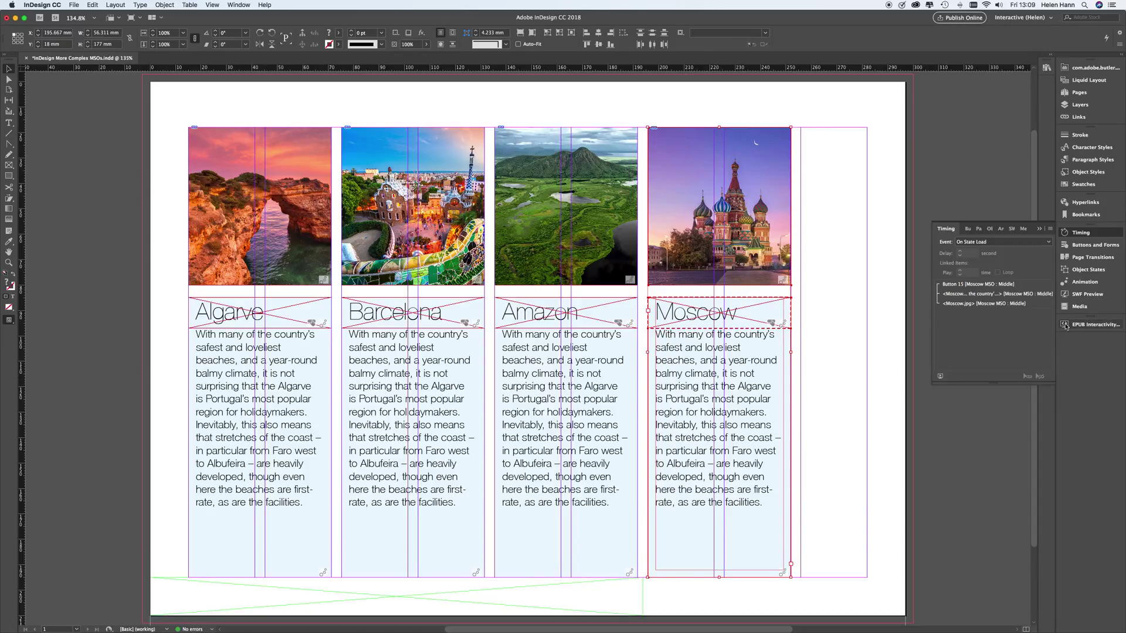
Preview the EPUB interactivity and test the Moscow panel by opening and closing it several times from its heading.
left_click(1066, 325)
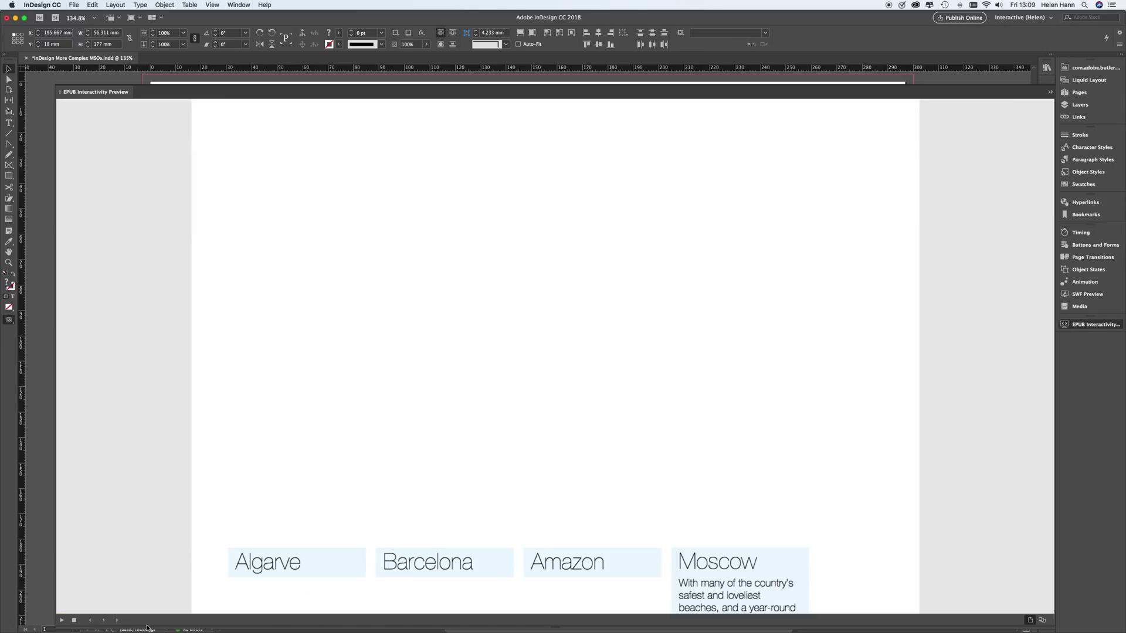
left_click(62, 620)
left_click(718, 563)
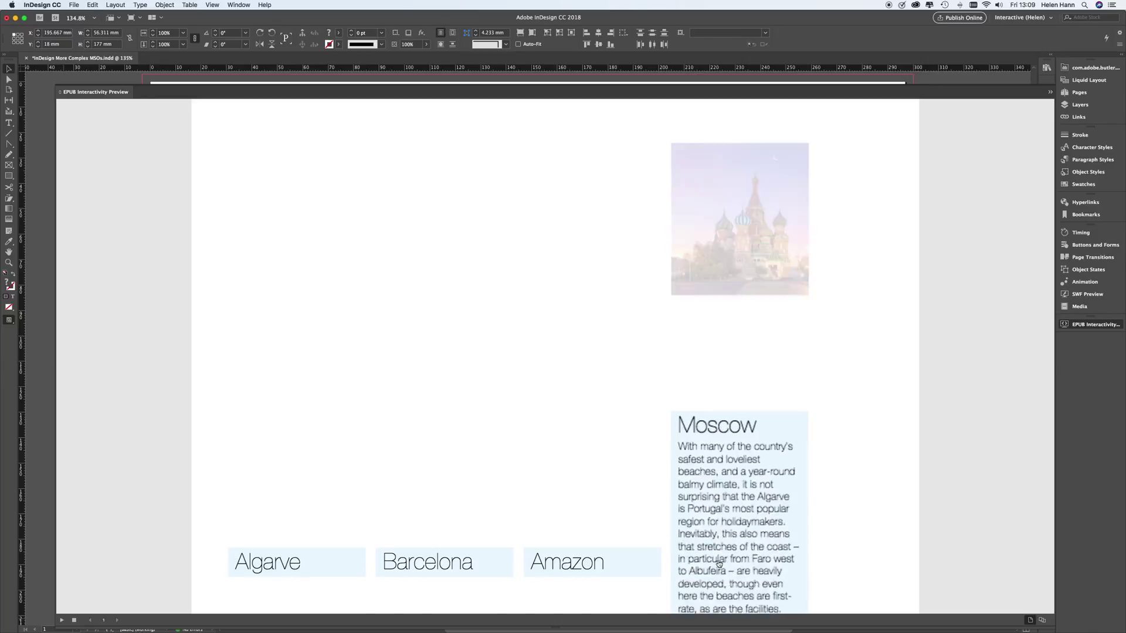
left_click(713, 322)
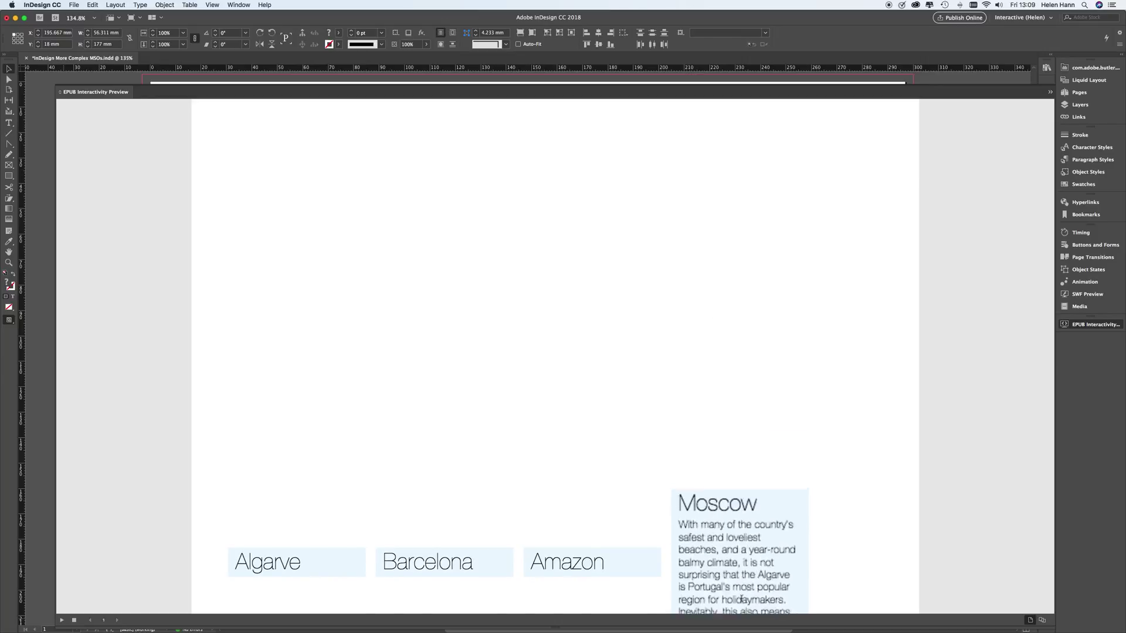
left_click(713, 561)
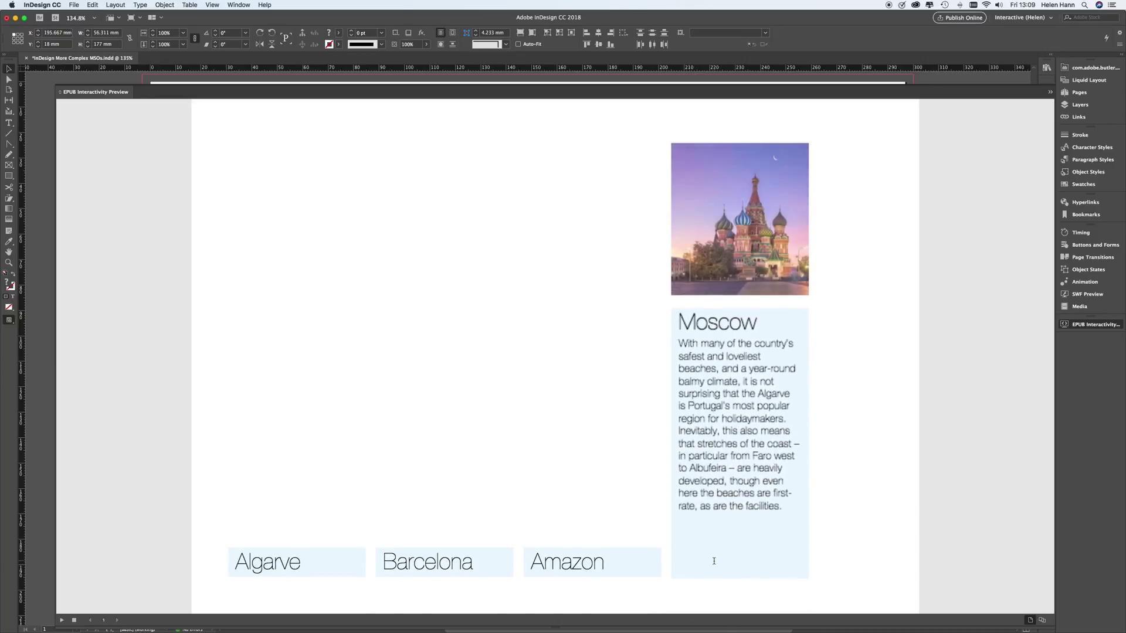
left_click(716, 324)
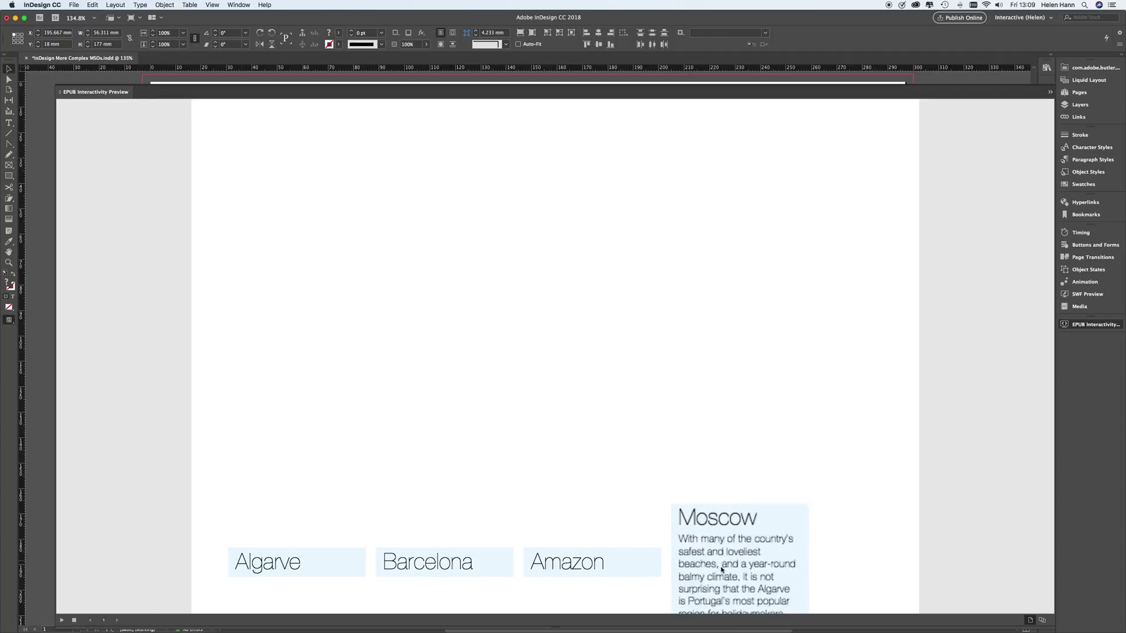
left_click(722, 568)
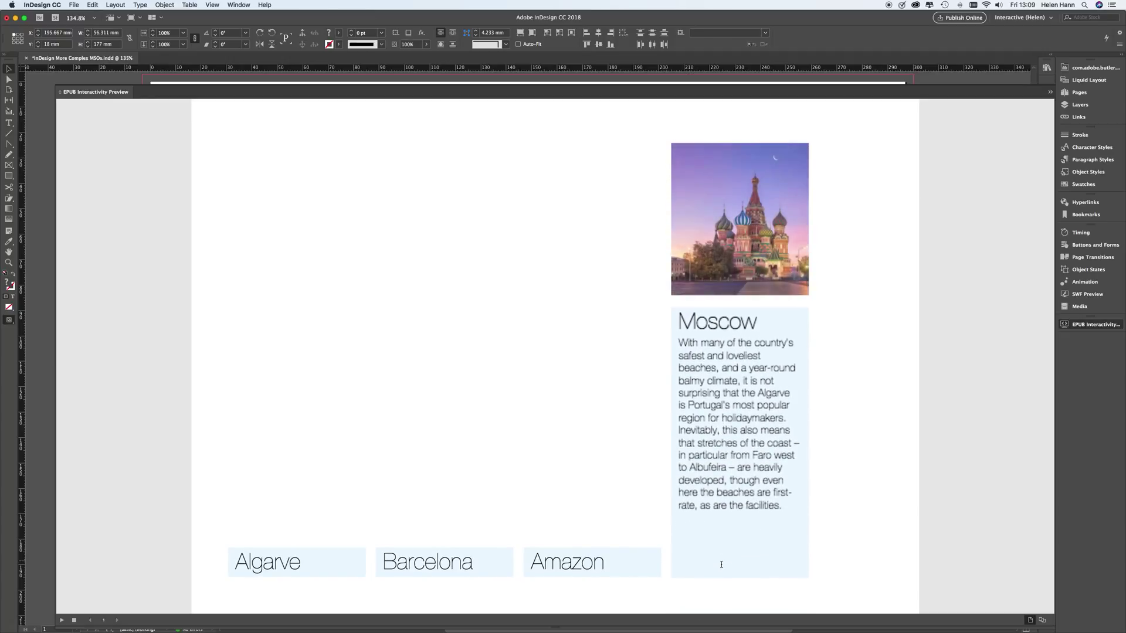
left_click(725, 334)
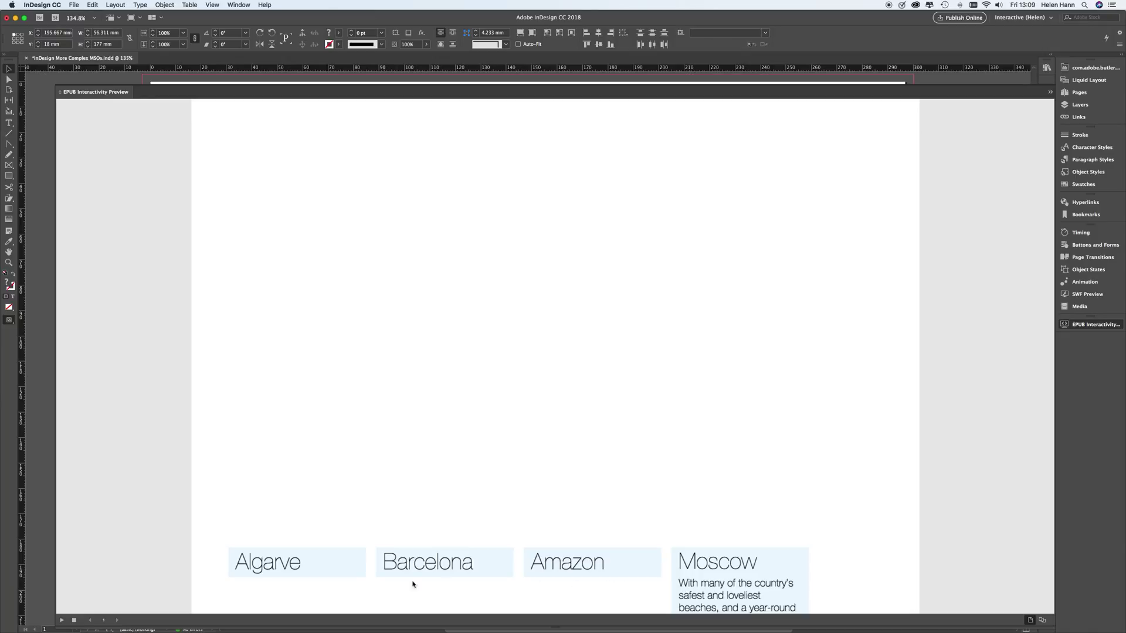
Open the Algarve, Barcelona, Amazon and Moscow panels one after another in the preview, and close the preview.
left_click(306, 565)
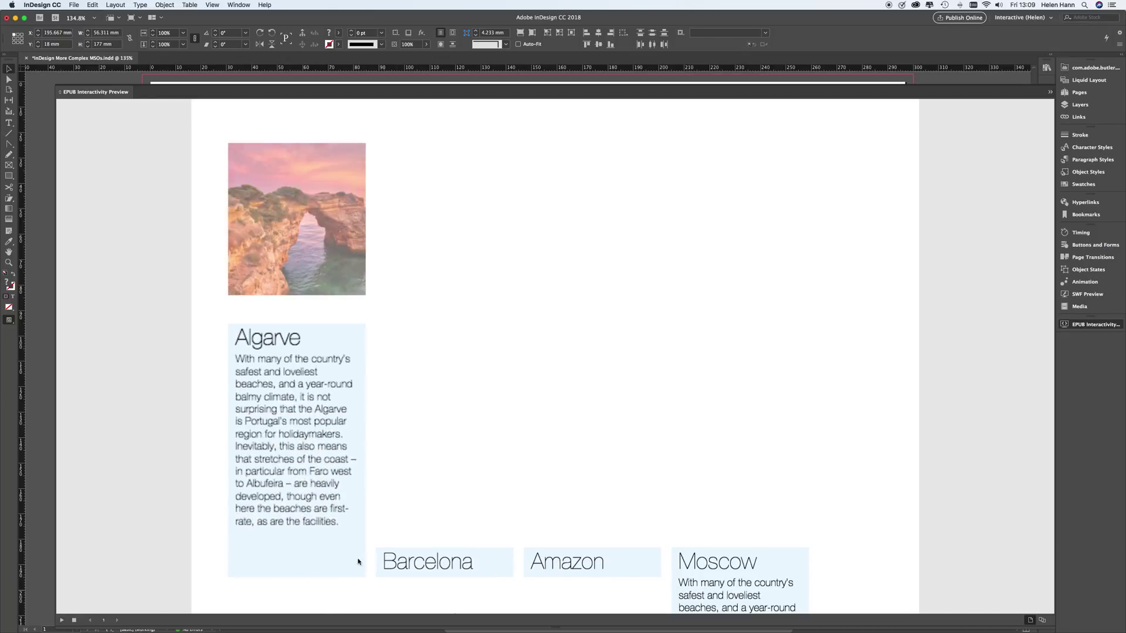
left_click(434, 563)
left_click(574, 561)
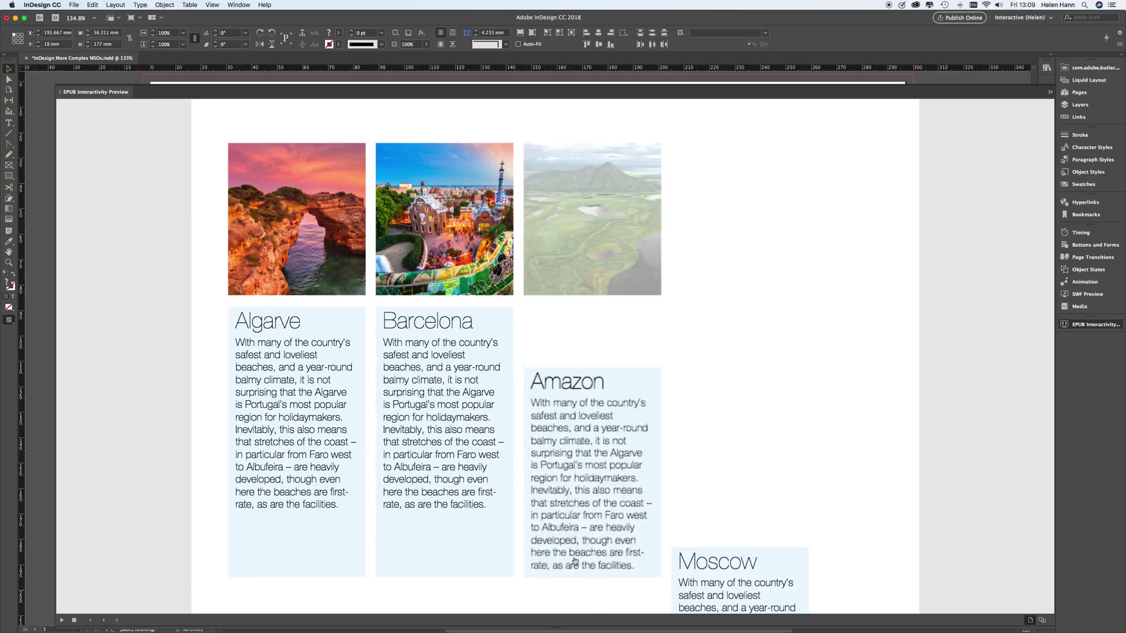
left_click(770, 575)
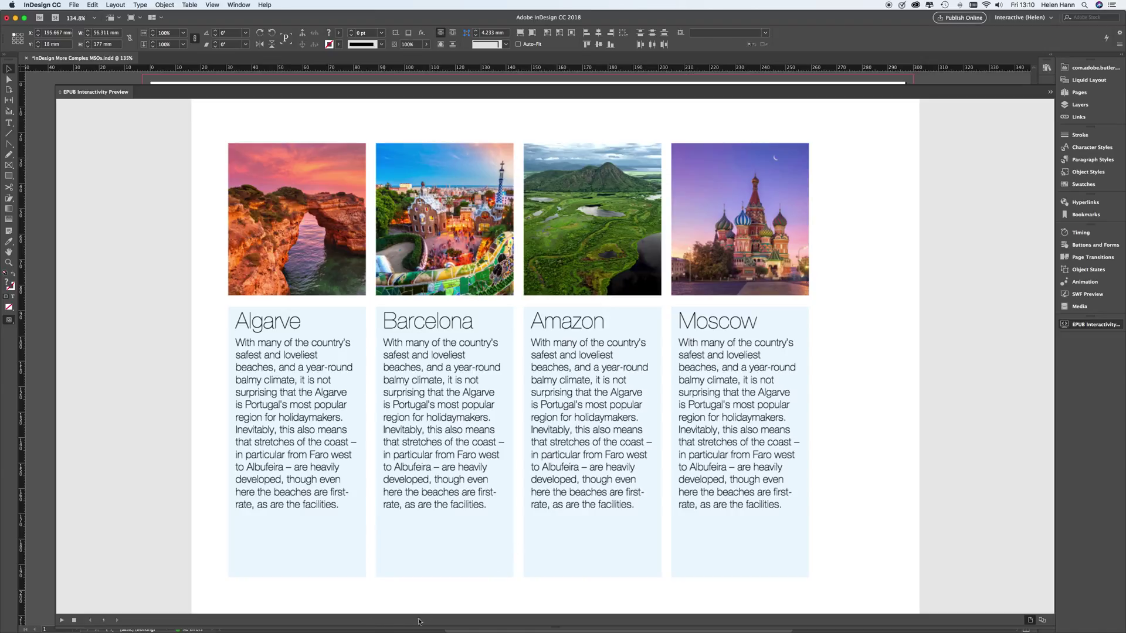
left_click(85, 93)
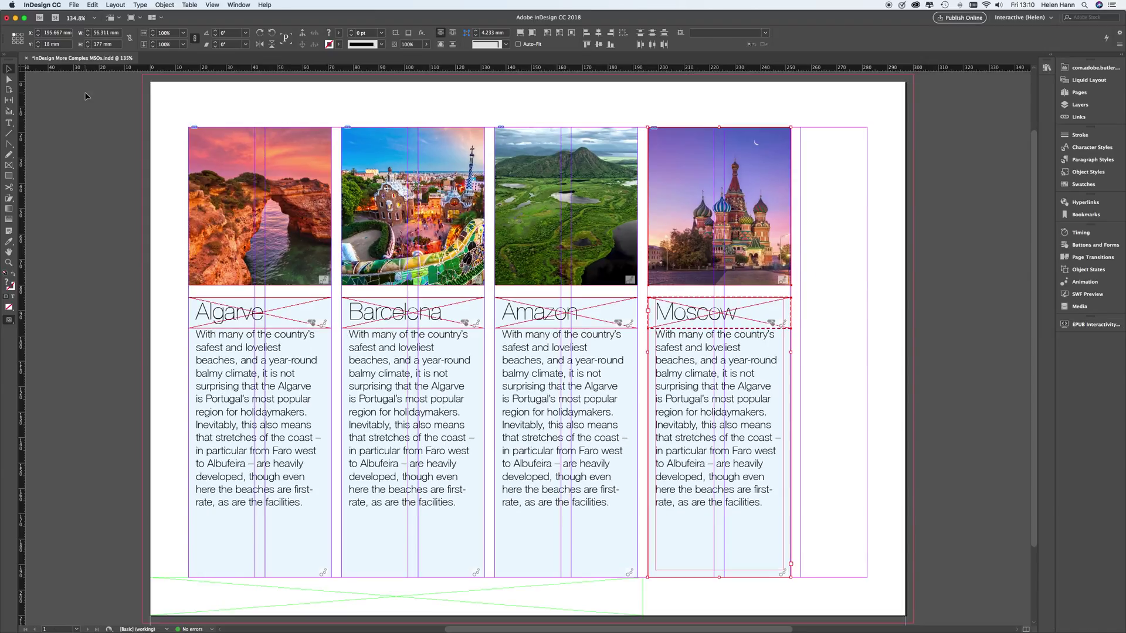
Widen the white masking frame along the page's bottom edge to 256 mm so it extends beneath the Moscow panel.
left_click(415, 601)
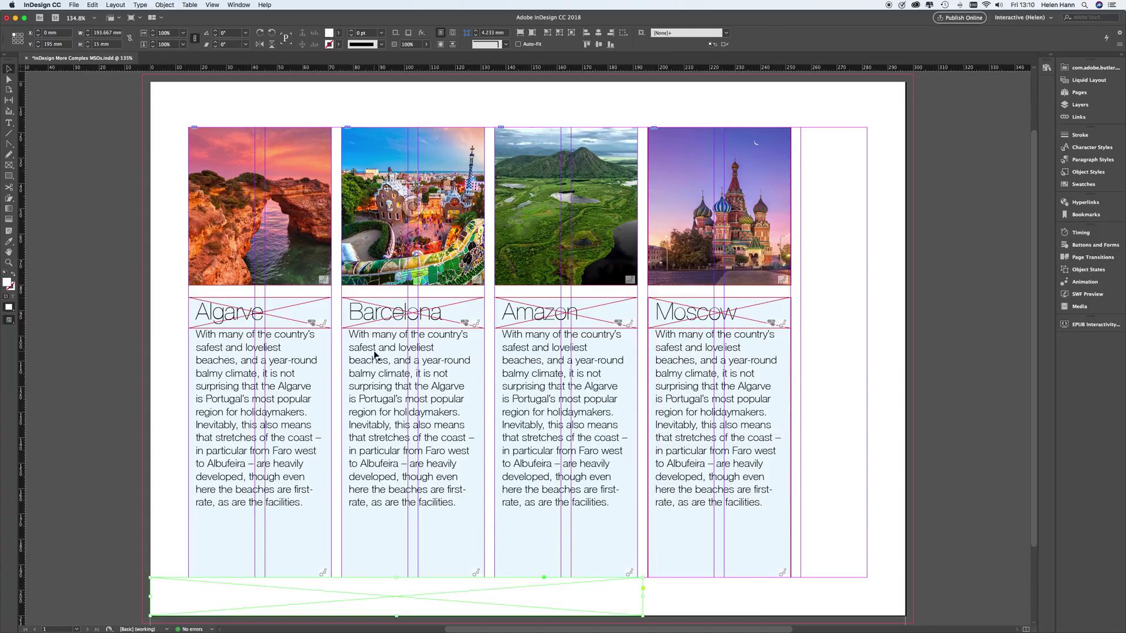
left_click_drag(643, 596, 801, 590)
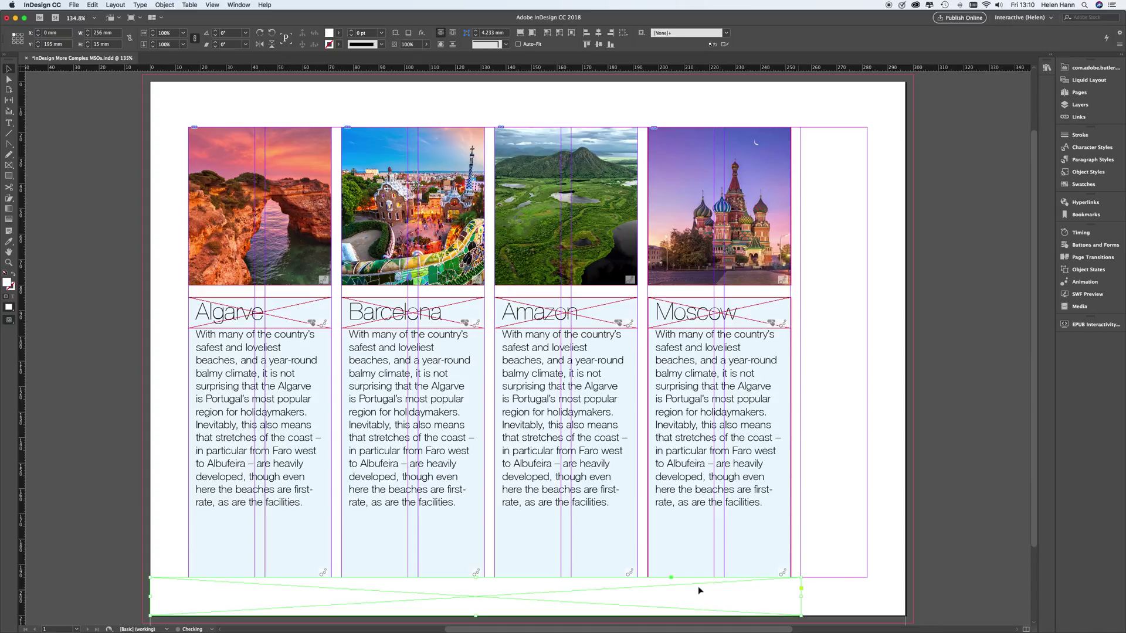
Replay the EPUB interactivity preview, open and close the Moscow panel, and open all four panels from their headings.
left_click(1064, 324)
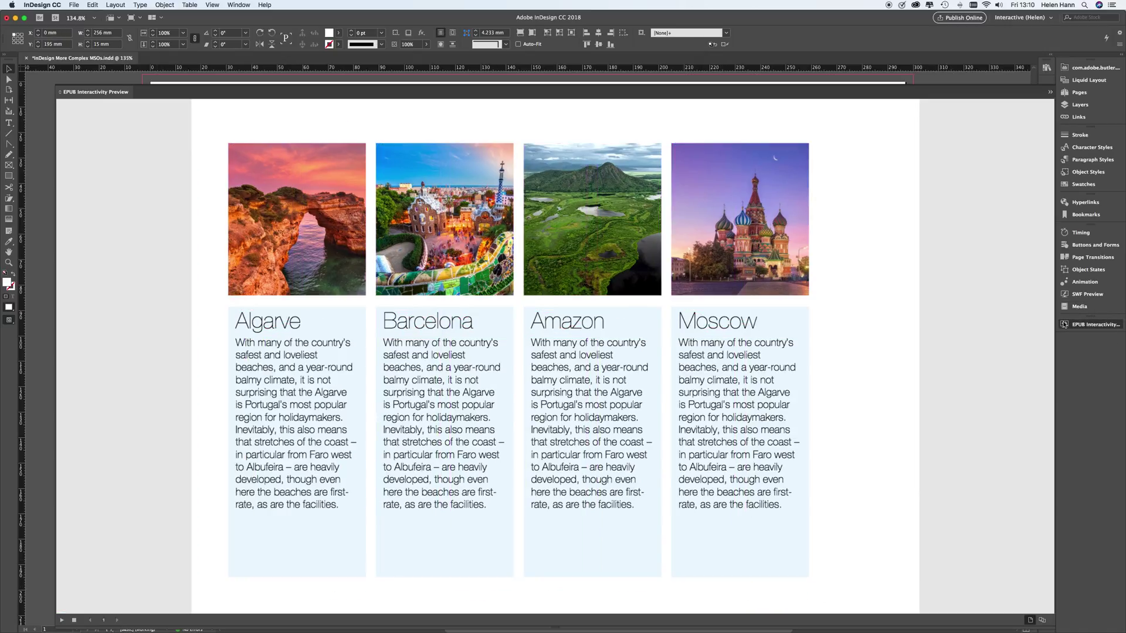
left_click(61, 620)
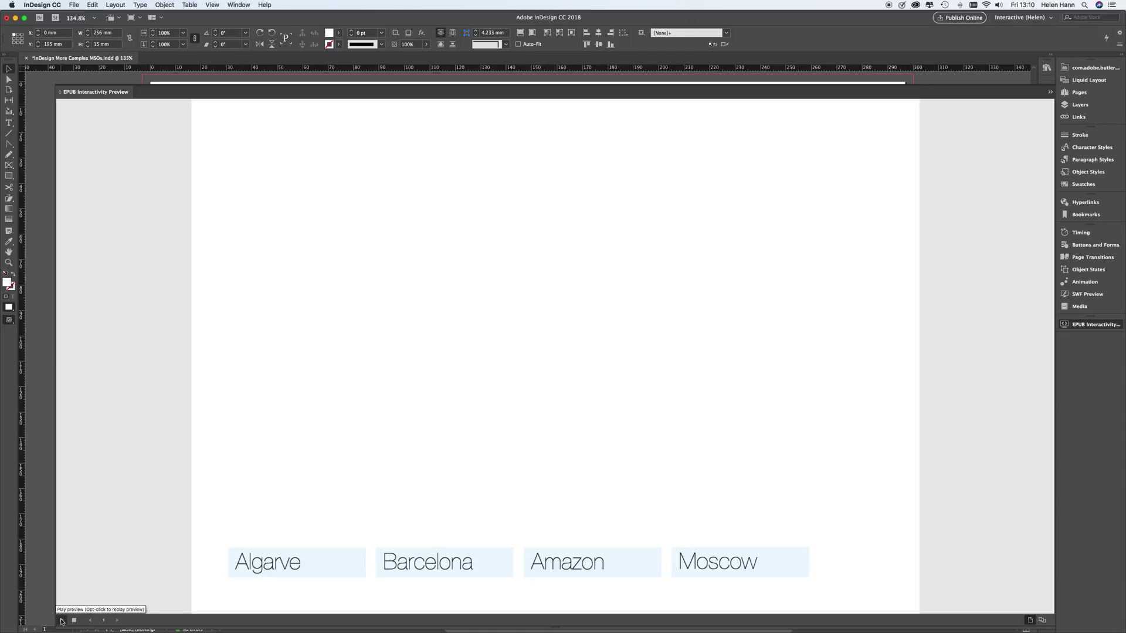
left_click(736, 570)
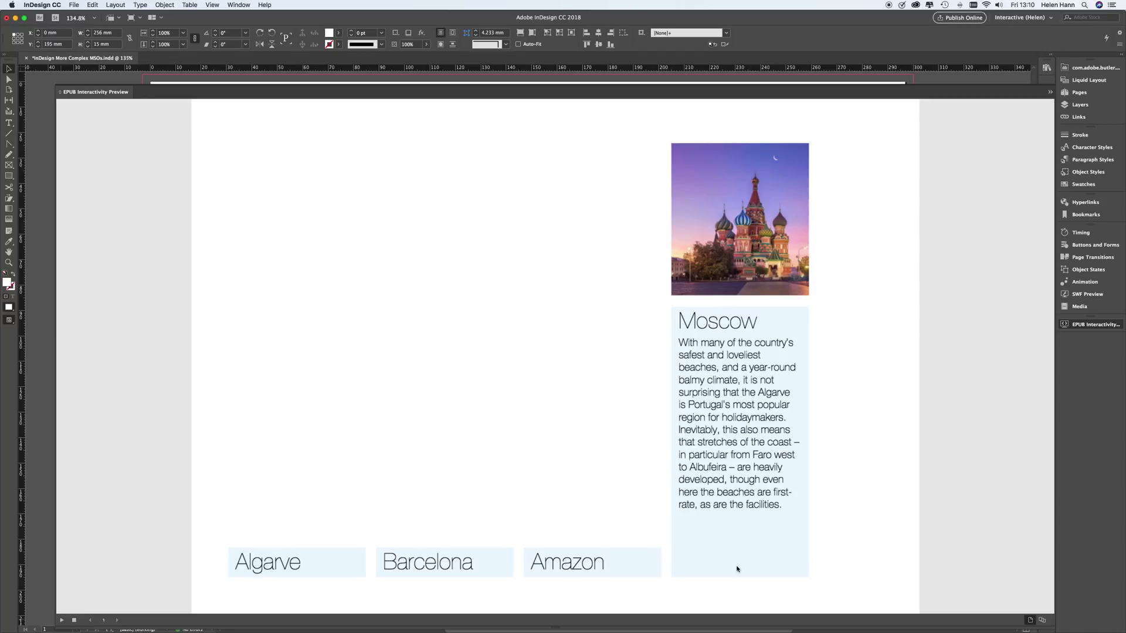
left_click(740, 327)
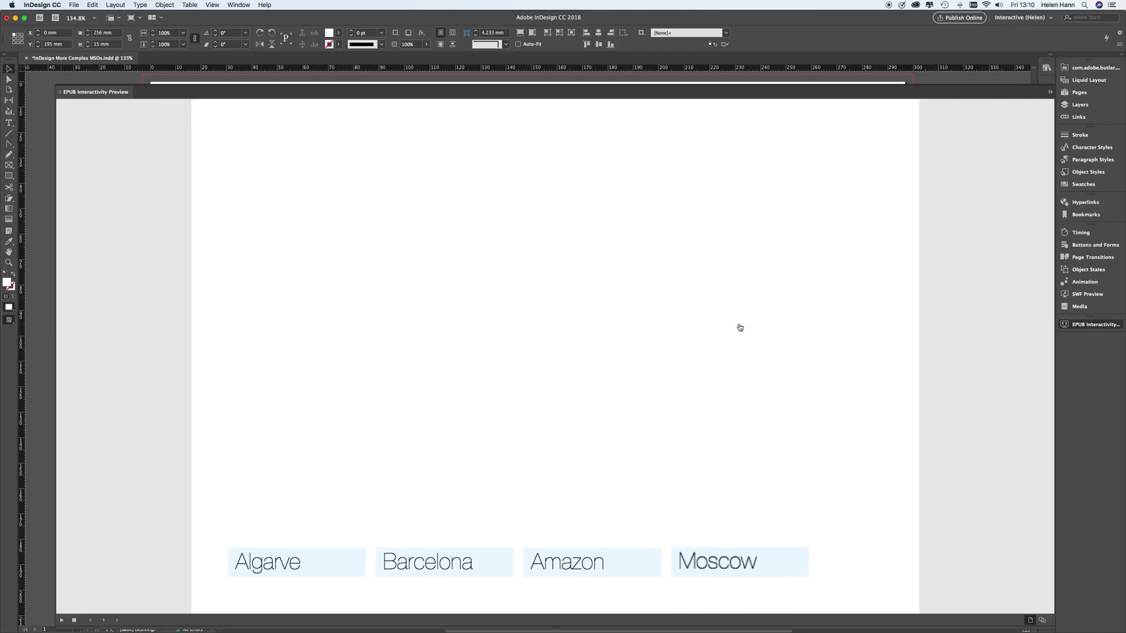
left_click(605, 566)
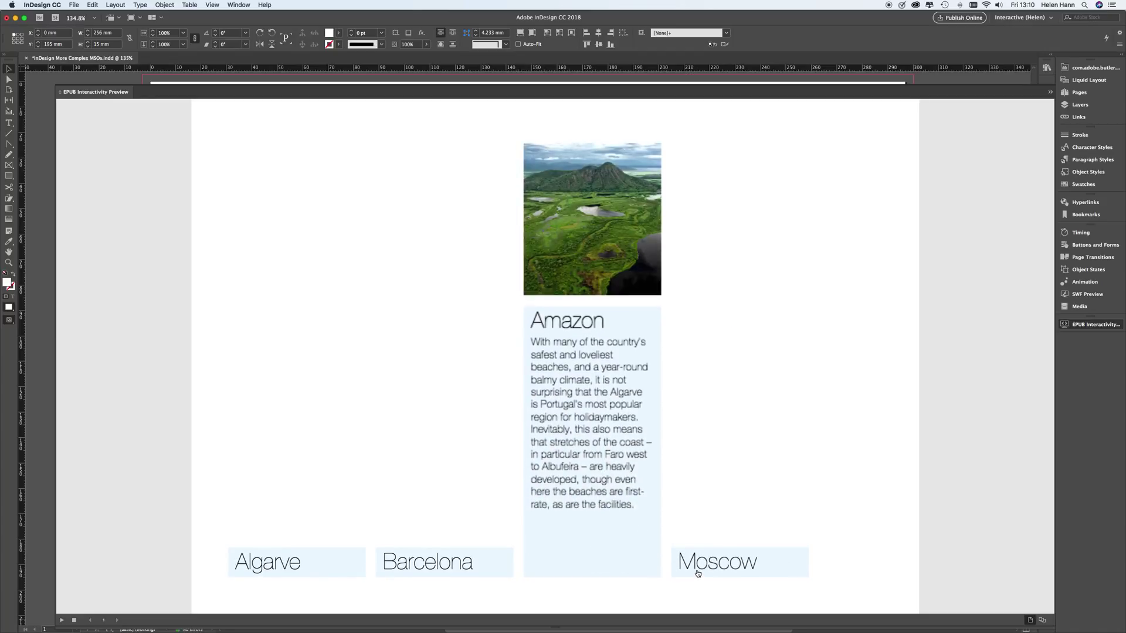
left_click(694, 566)
left_click(431, 567)
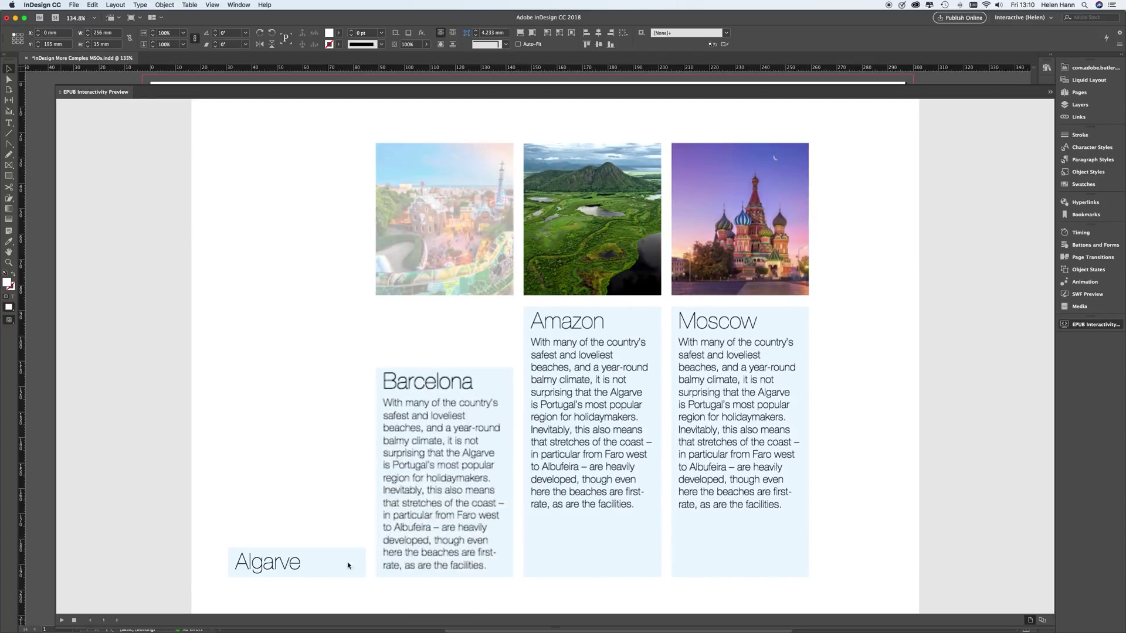
left_click(294, 562)
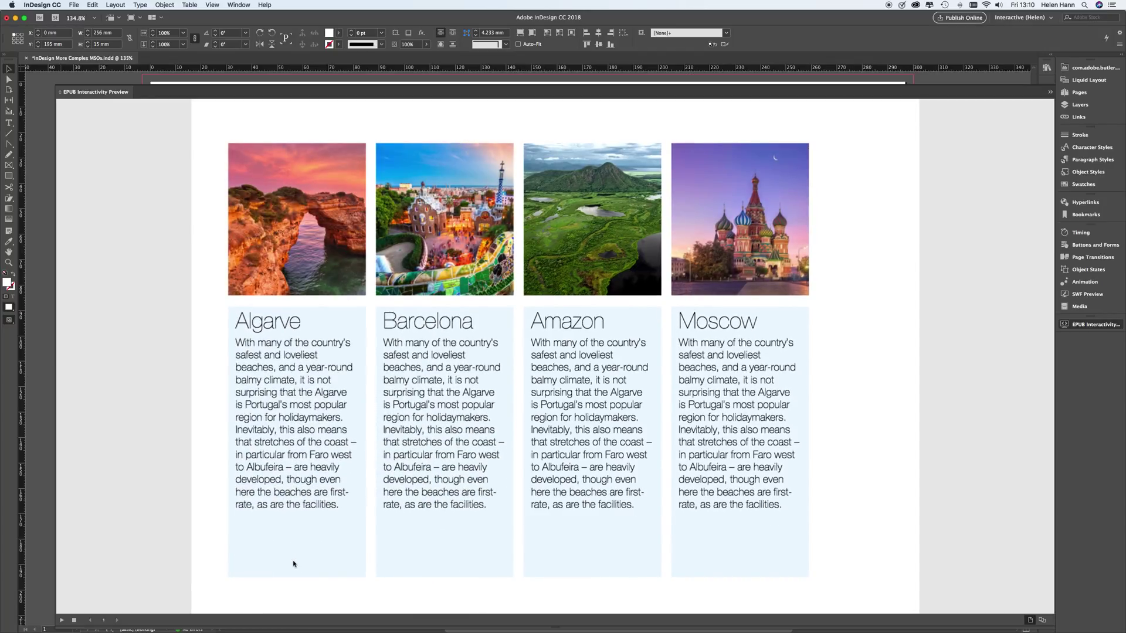